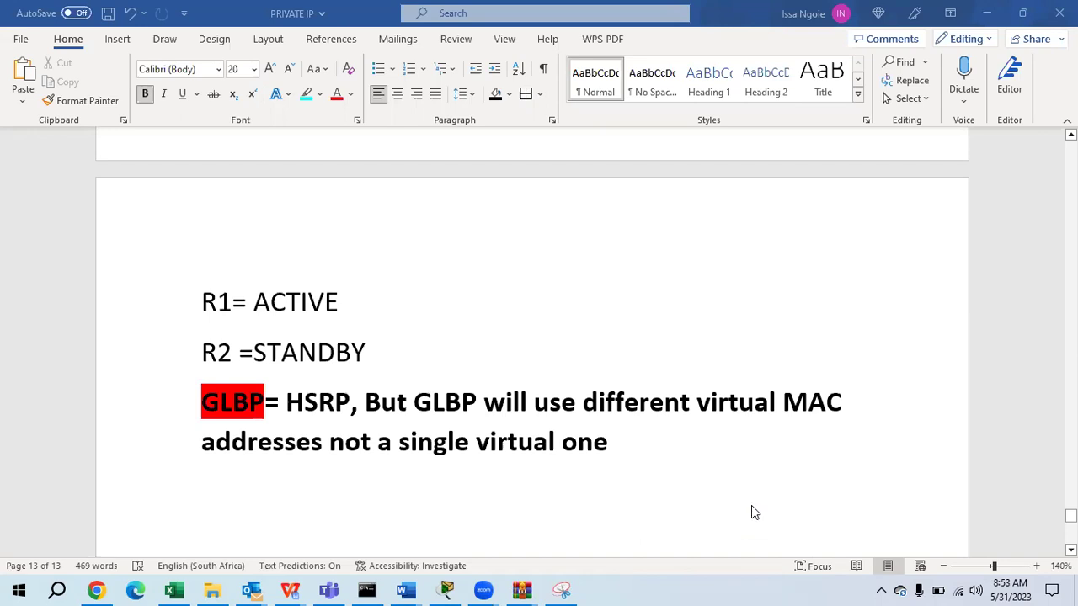
Step: Copy the "VRRP: VIRTUAL ROUTERREDUNDACY PROTOCOL" entry from the list of FHRP types
scroll(536, 500, up, 10)
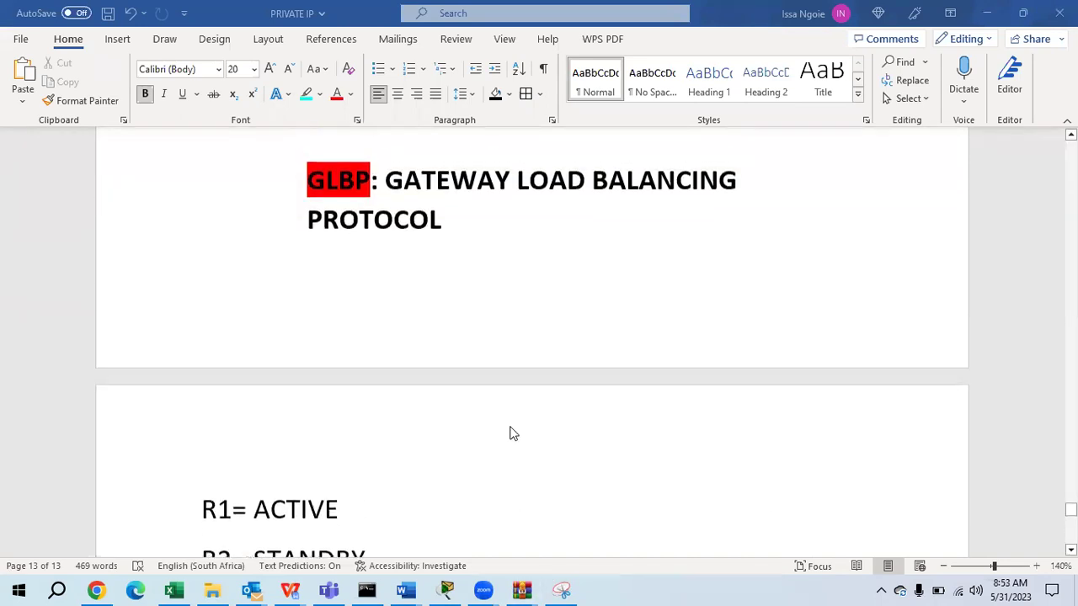
scroll(508, 398, up, 15)
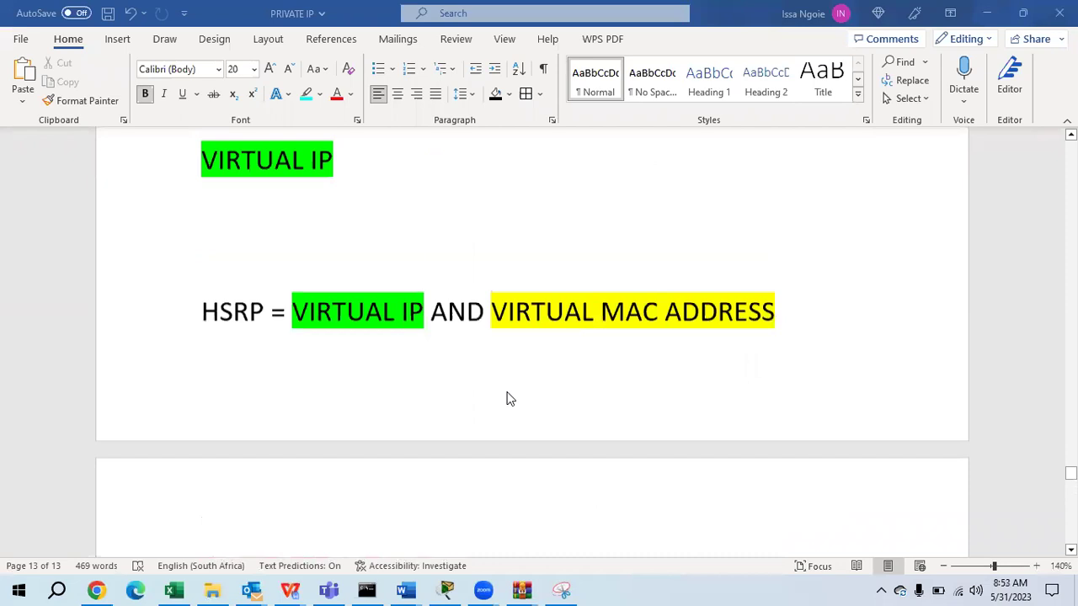
scroll(508, 398, up, 3)
scroll(506, 396, down, 10)
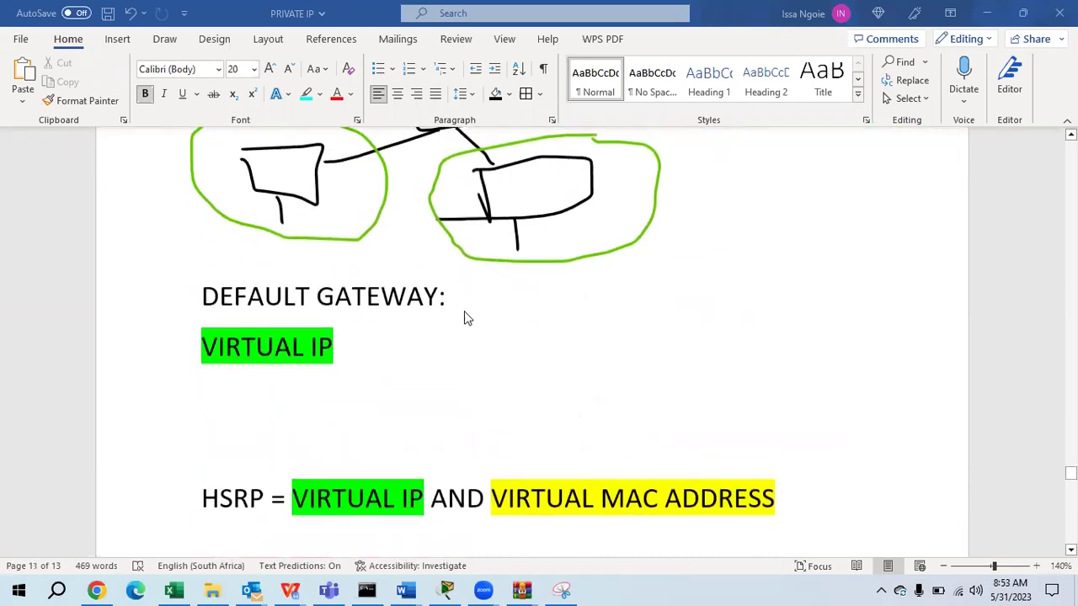
scroll(458, 408, up, 10)
scroll(454, 409, down, 2)
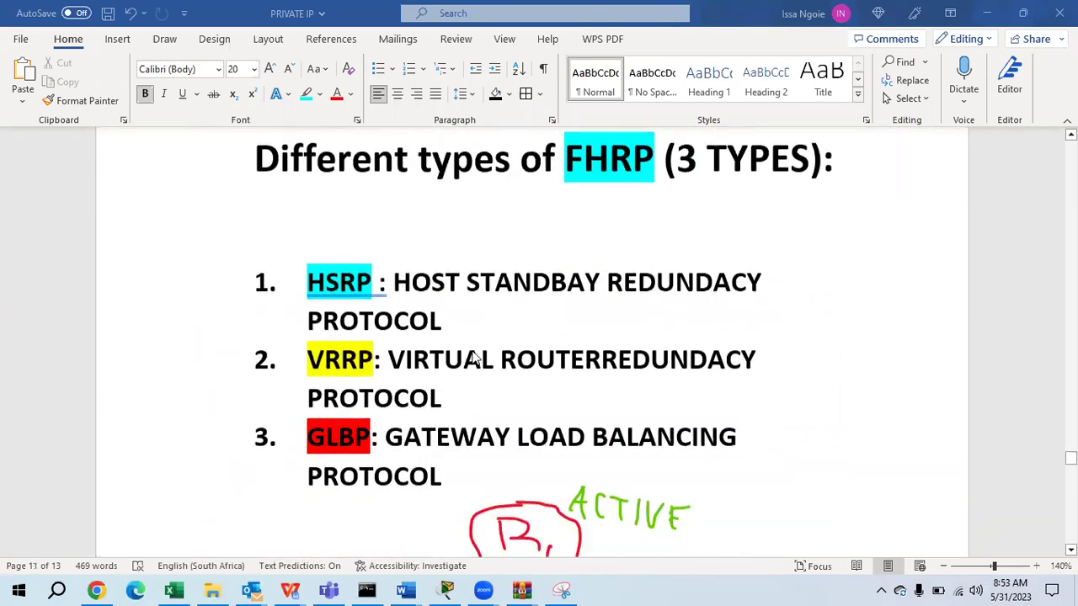
click(439, 389)
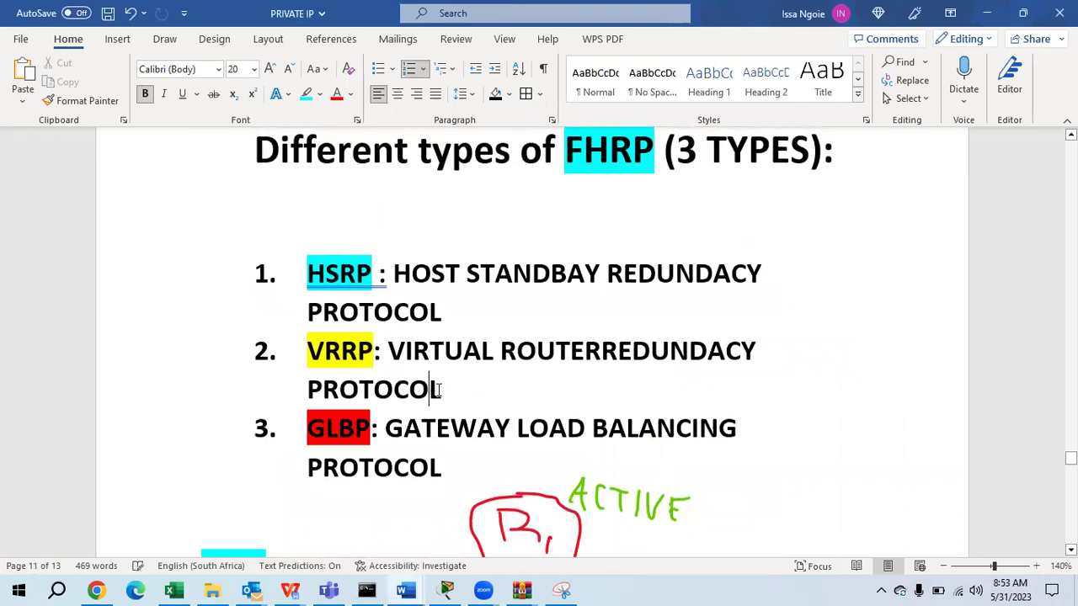
drag(342, 383, 307, 355)
key(ctrl+c)
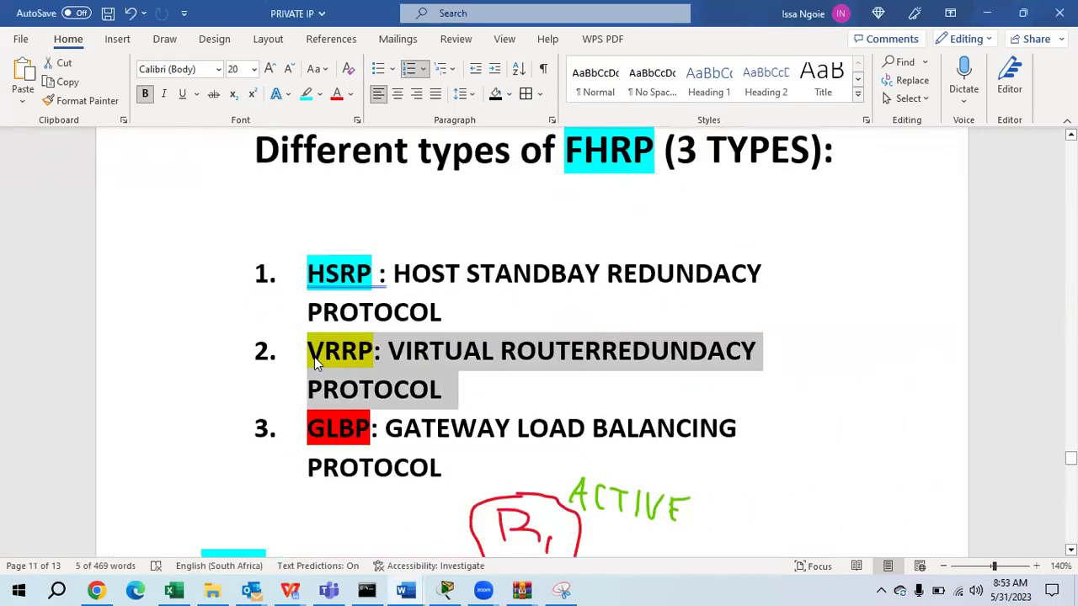
Step: Paste the copied VRRP entry into the GLBP note on the last page, right after "addresses not"
scroll(370, 385, down, 5)
scroll(370, 385, down, 20)
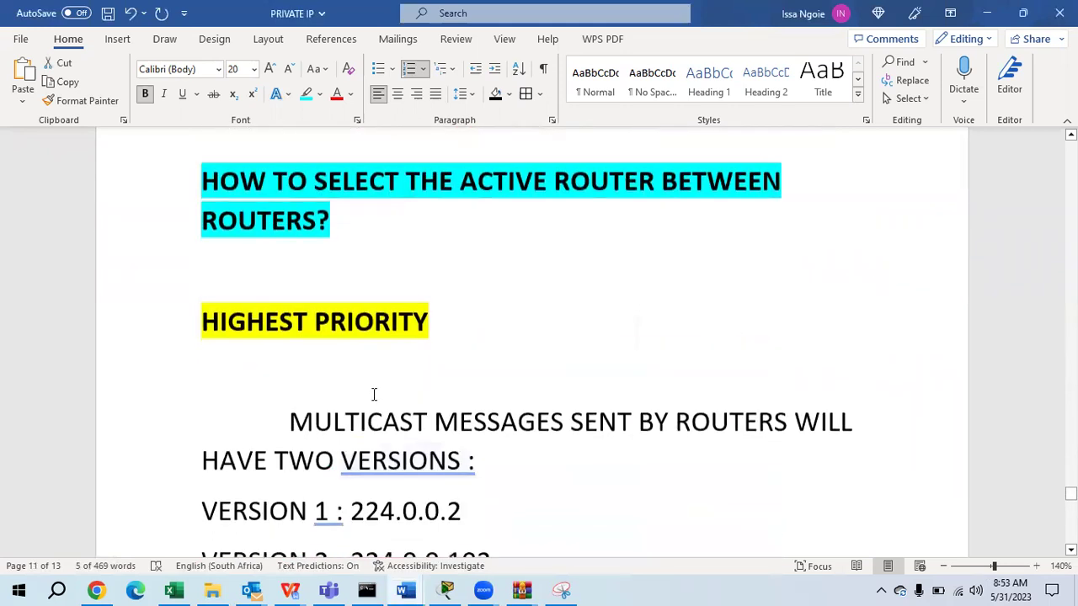
click(374, 394)
scroll(374, 394, down, 3)
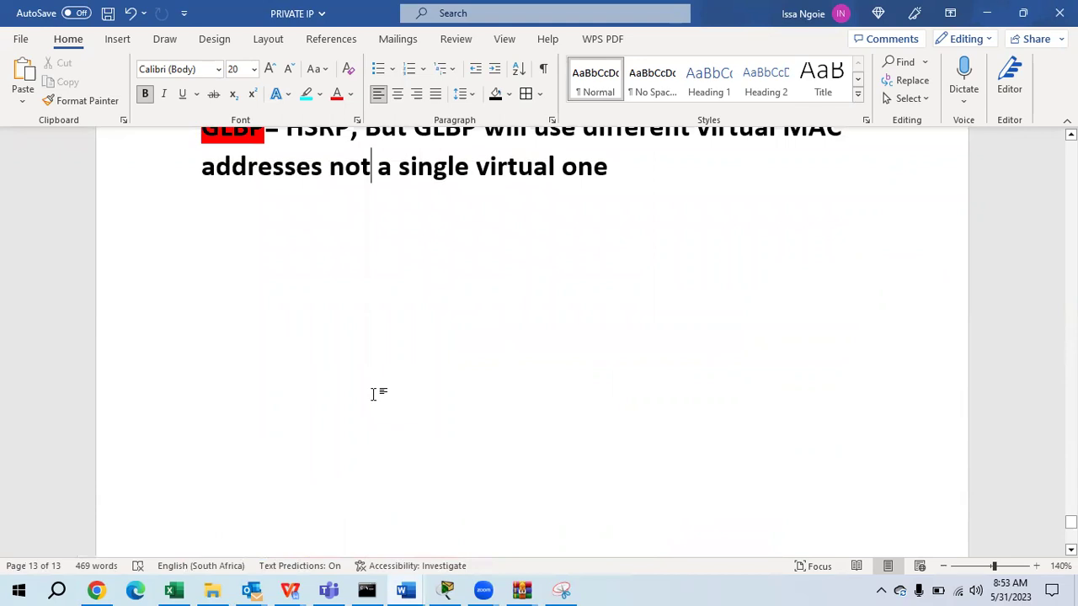
key(ctrl+v)
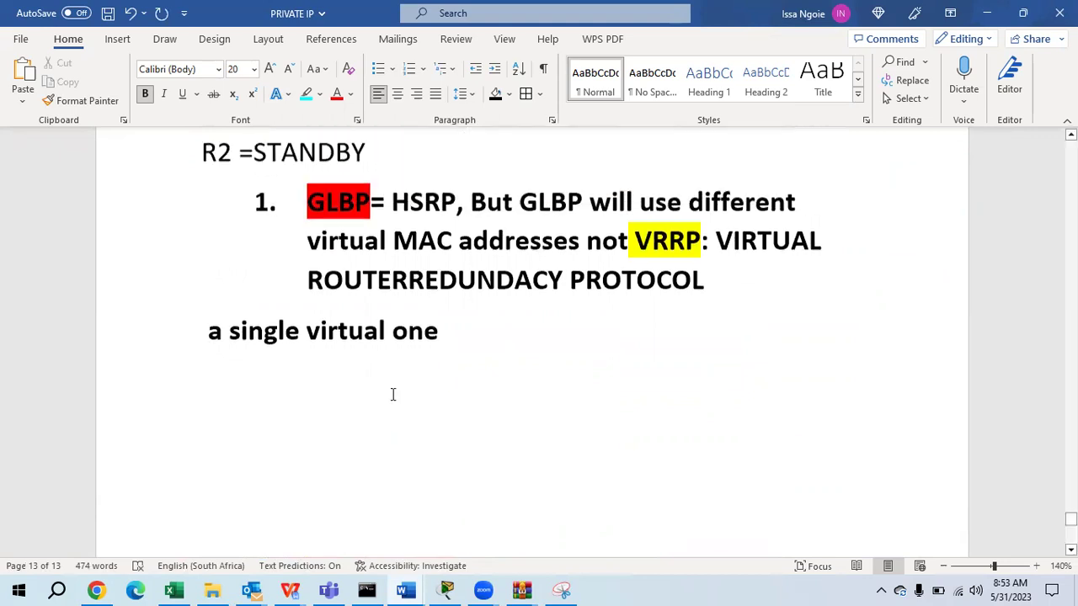
Step: Paste the VRRP entry as its own line below "a single virtual one" and remove its list number
scroll(391, 393, up, 3)
drag(462, 412, 173, 433)
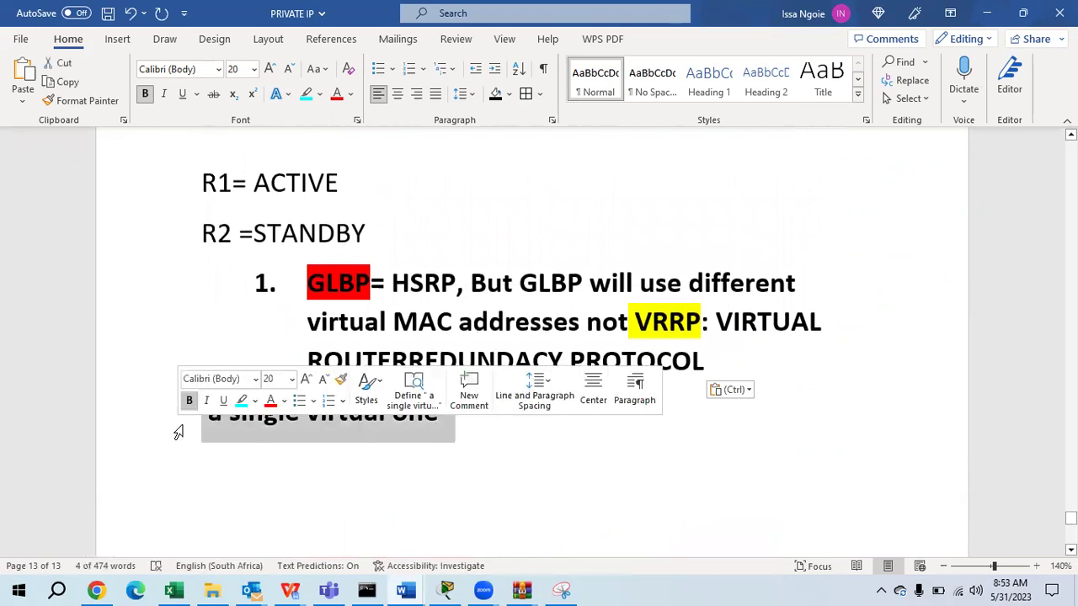
click(240, 484)
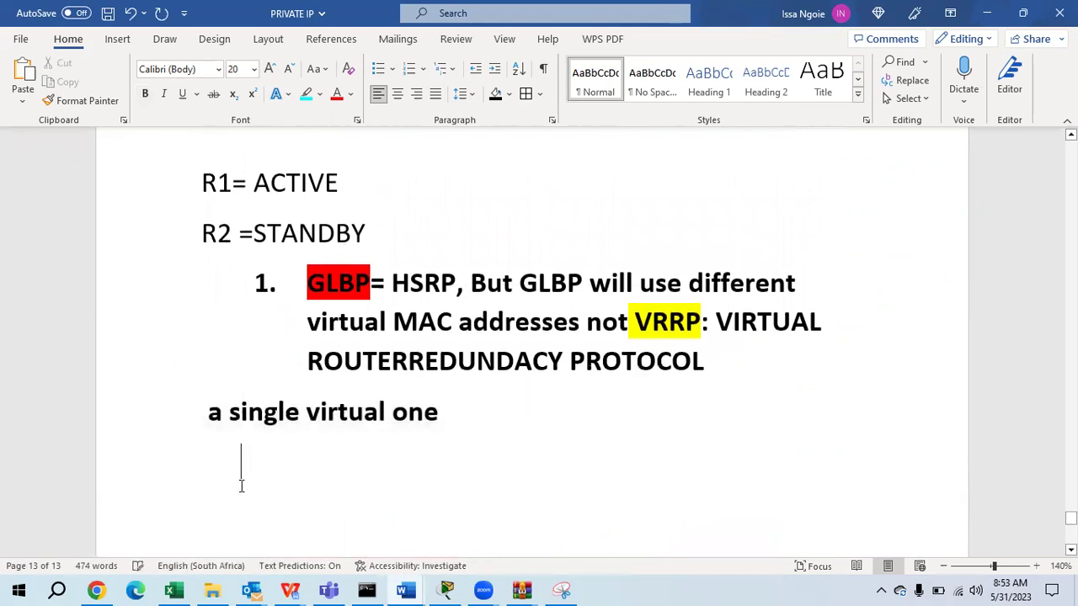
key(ctrl+v)
click(316, 418)
key(BackSpace)
key(BackSpace)
Step: Insert two blank lines above the separate VRRP line and highlight the whole line in cyan
click(461, 369)
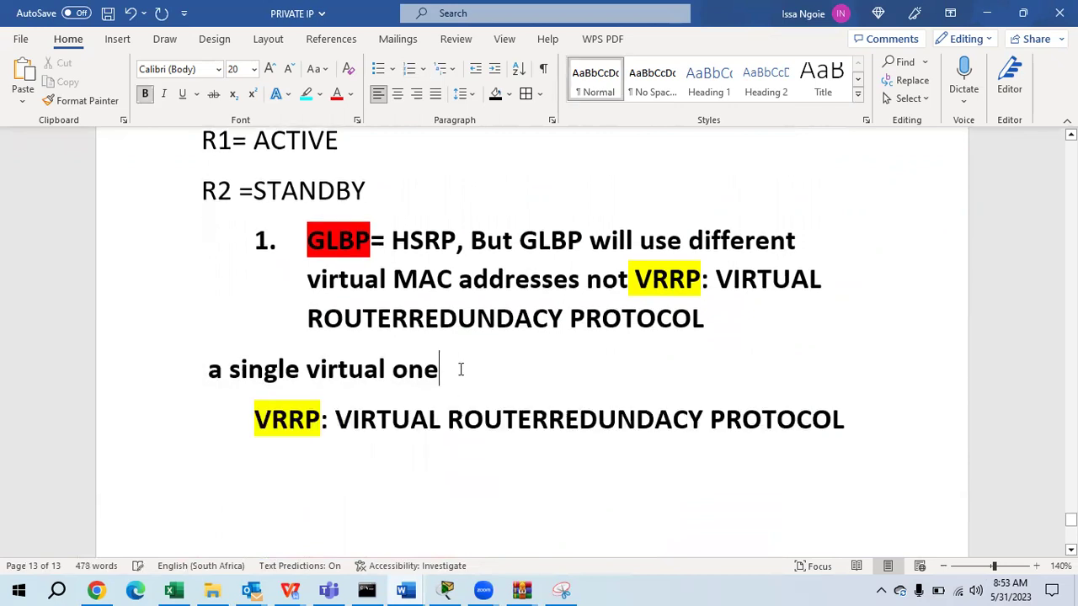
key(Return)
key(Return)
scroll(461, 369, down, 5)
scroll(461, 368, up, 1)
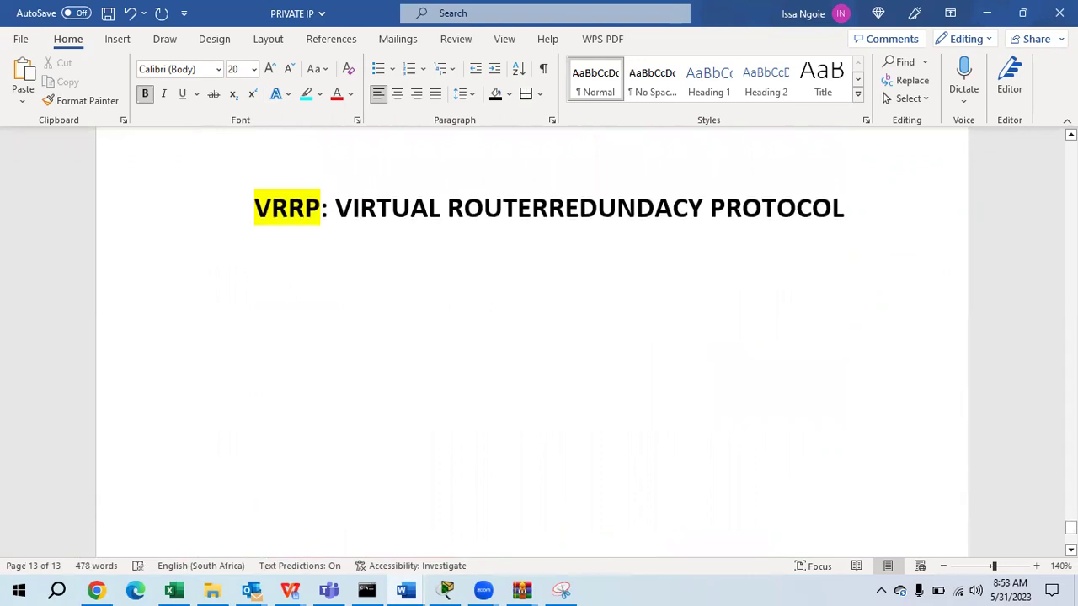
drag(873, 205, 159, 221)
click(306, 94)
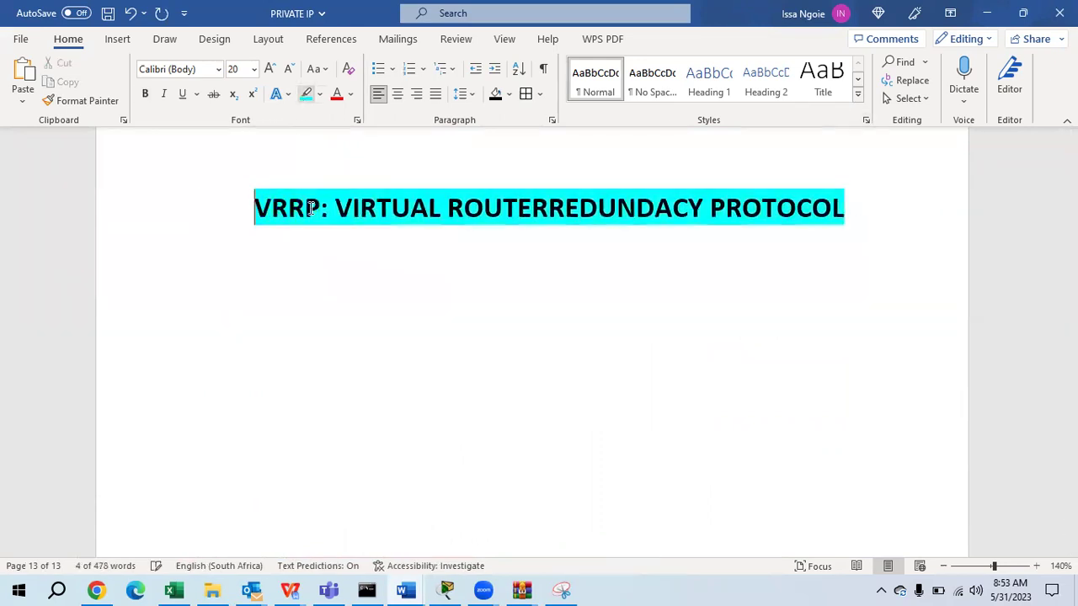
Step: Write the router roles below the VRRP heading as two lines: "R1= master" and "R2 = BACKUP"
click(305, 321)
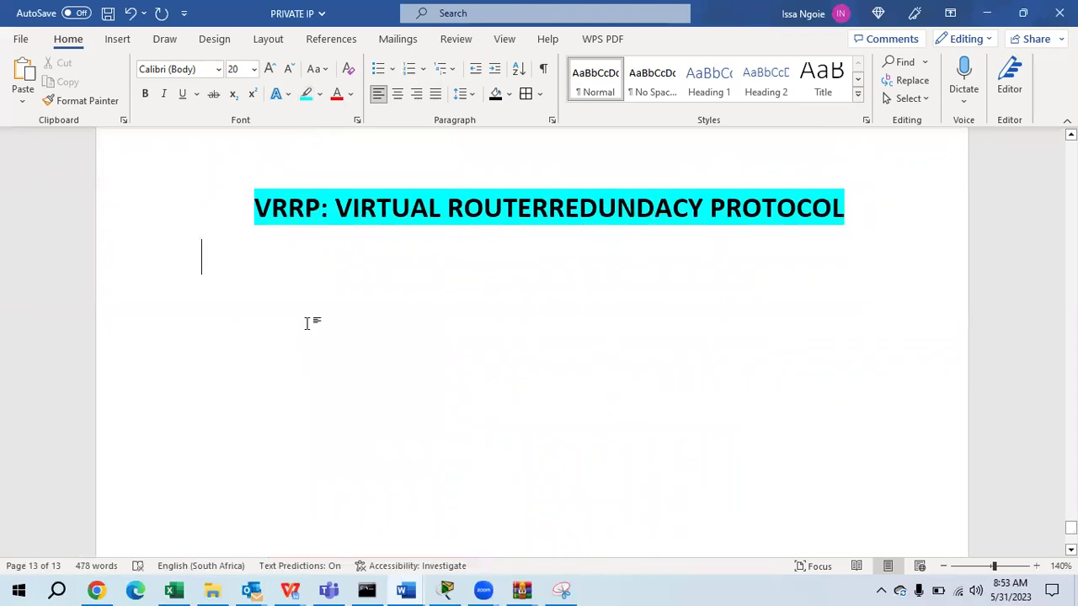
text(R1)
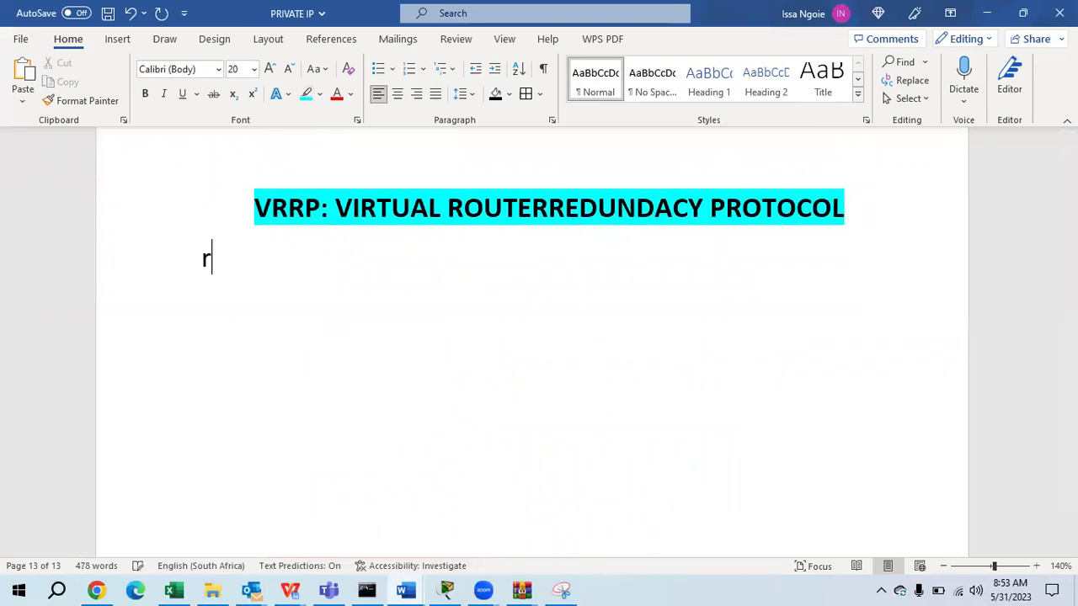
text(= master)
key(Return)
text(r)
key(BackSpace)
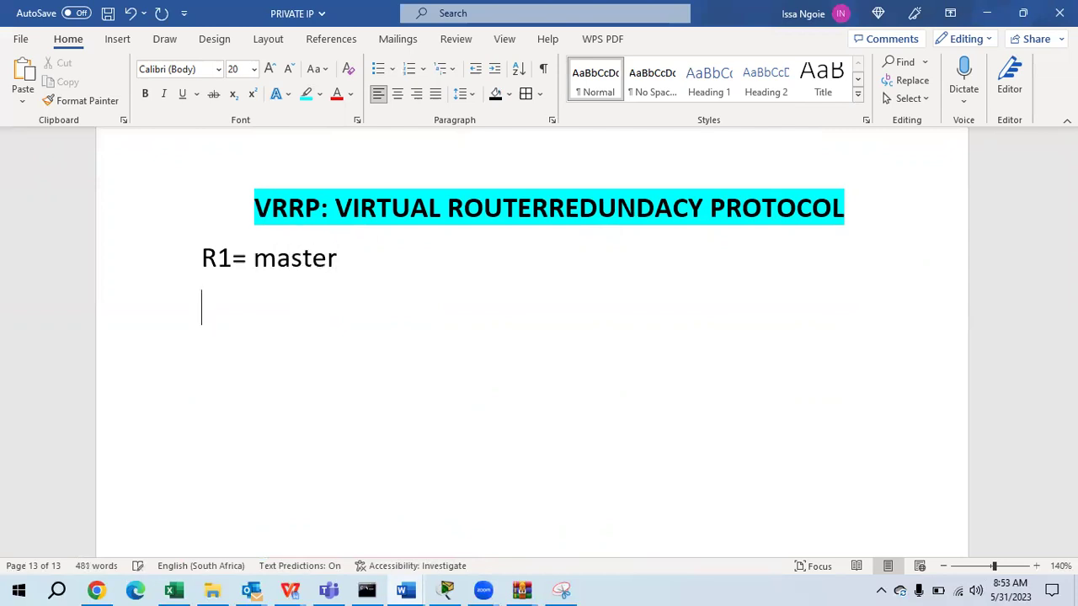
text(R2 = BACKUP)
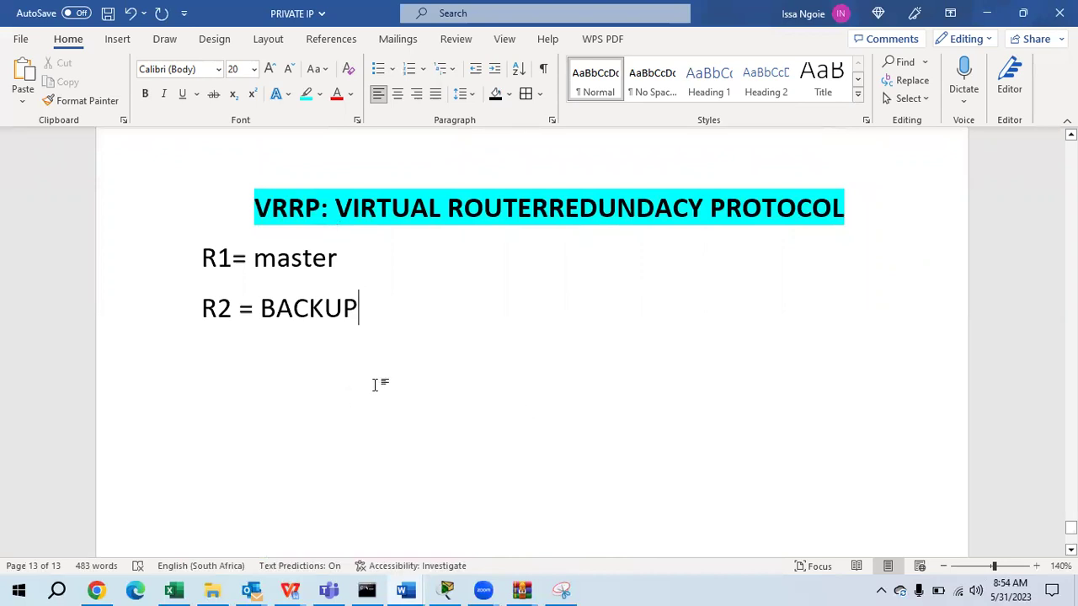
Step: Start a new paragraph below the "R2 = BACKUP" line, leaving one blank line between
click(371, 258)
click(361, 328)
key(Return)
key(Return)
text(S)
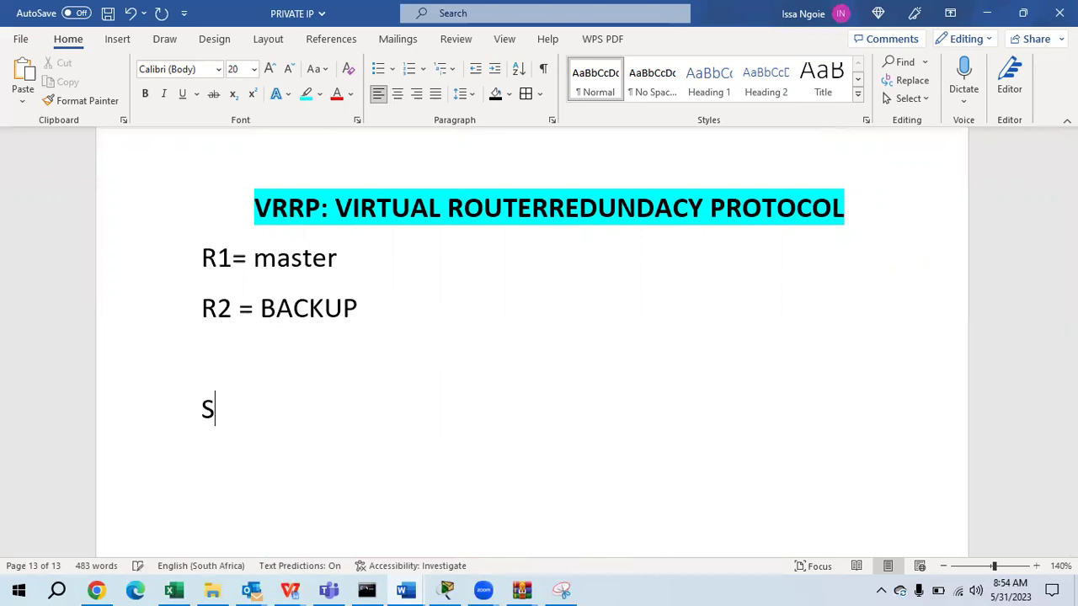
text(ELCTION )
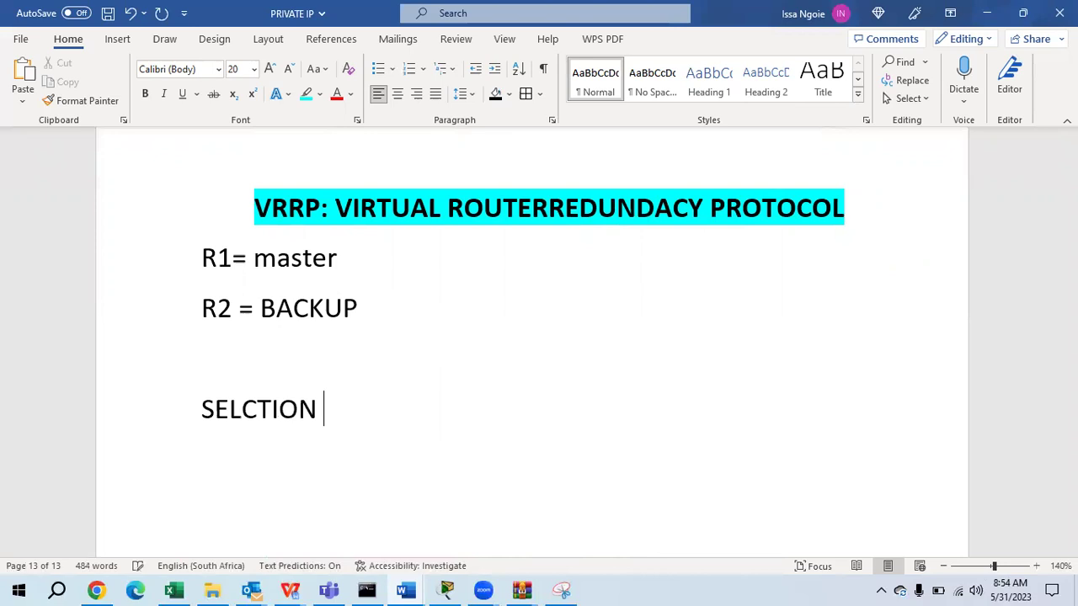
text(OF MASTER)
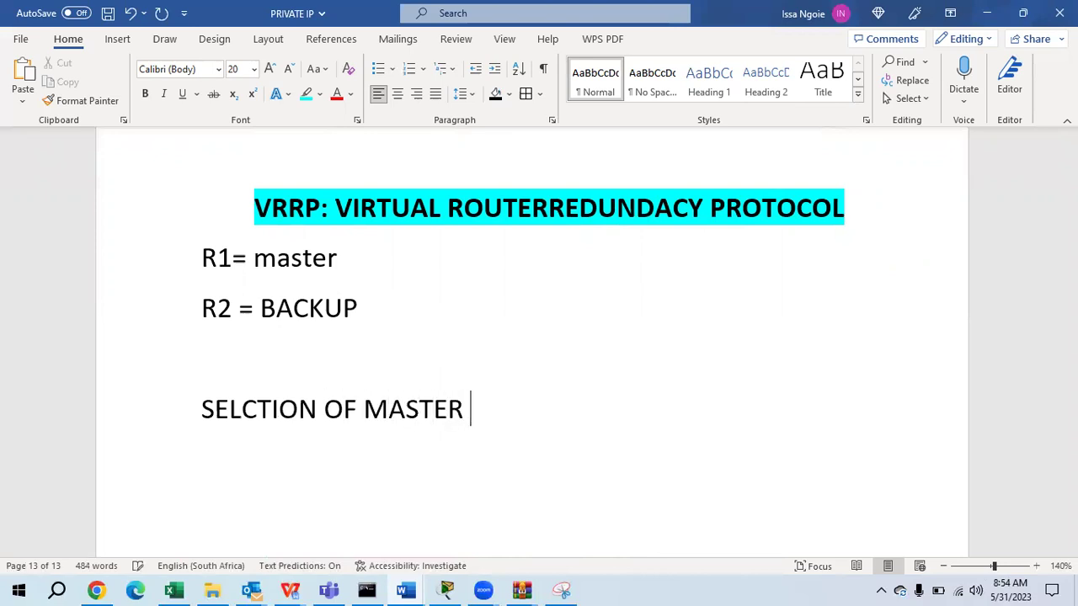
key(BackSpace)
key(BackSpace)
key(BackSpace)
key(BackSpace)
key(BackSpace)
key(BackSpace)
key(BackSpace)
key(BackSpace)
key(BackSpace)
key(BackSpace)
key(BackSpace)
key(BackSpace)
key(BackSpace)
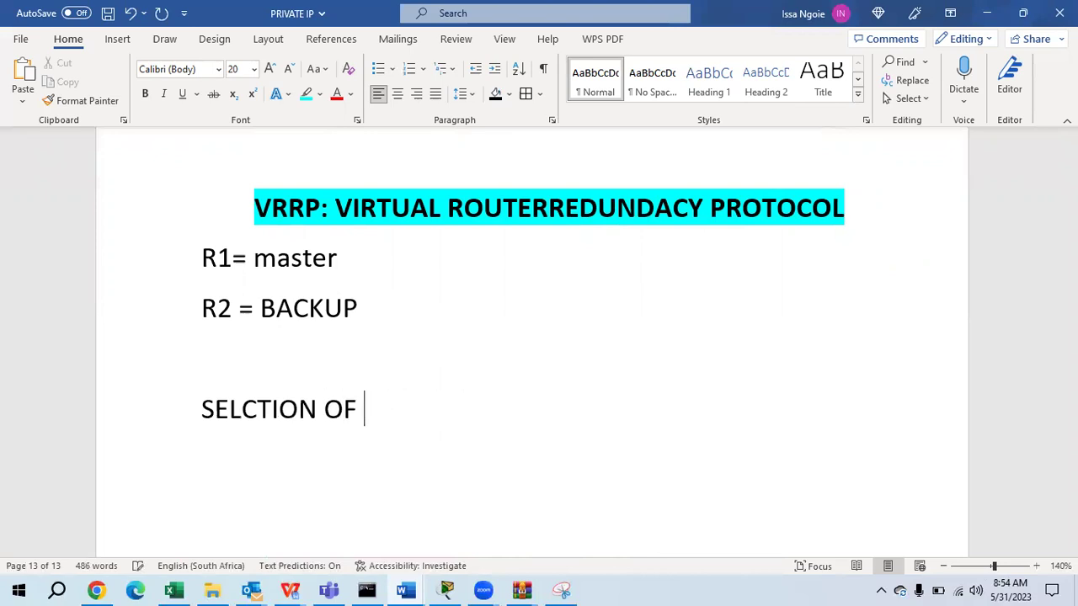
key(BackSpace)
key(BackSpace)
key(BackSpace)
key(BackSpace)
key(BackSpace)
key(BackSpace)
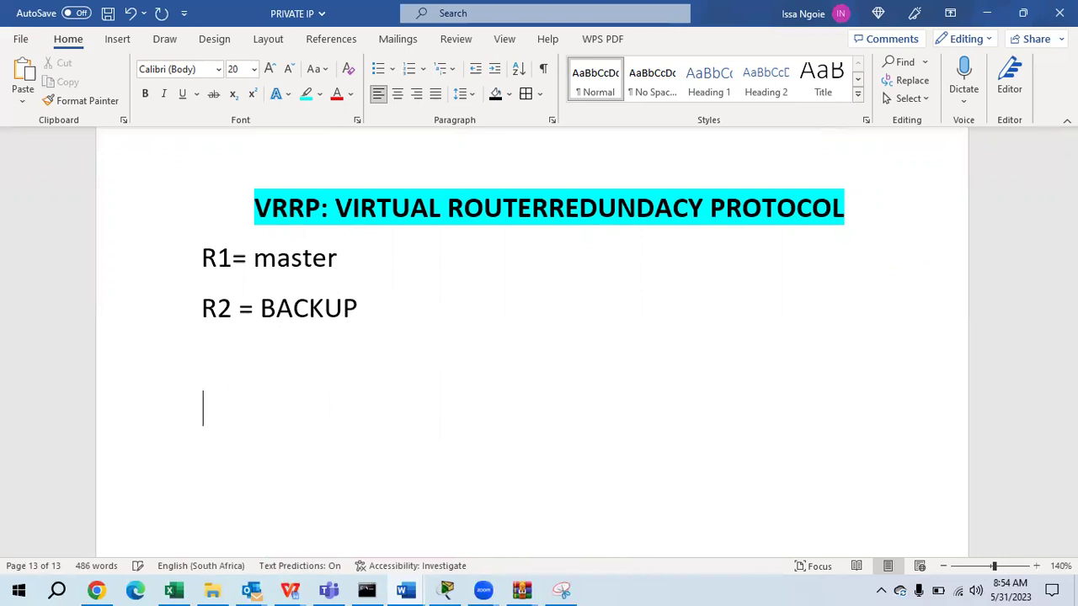
Step: Write the sentence "MASTER ROUTER MUST HAVE SAME IP AS THE VIRTUAL ROUTER" below the router roles
text(MAST)
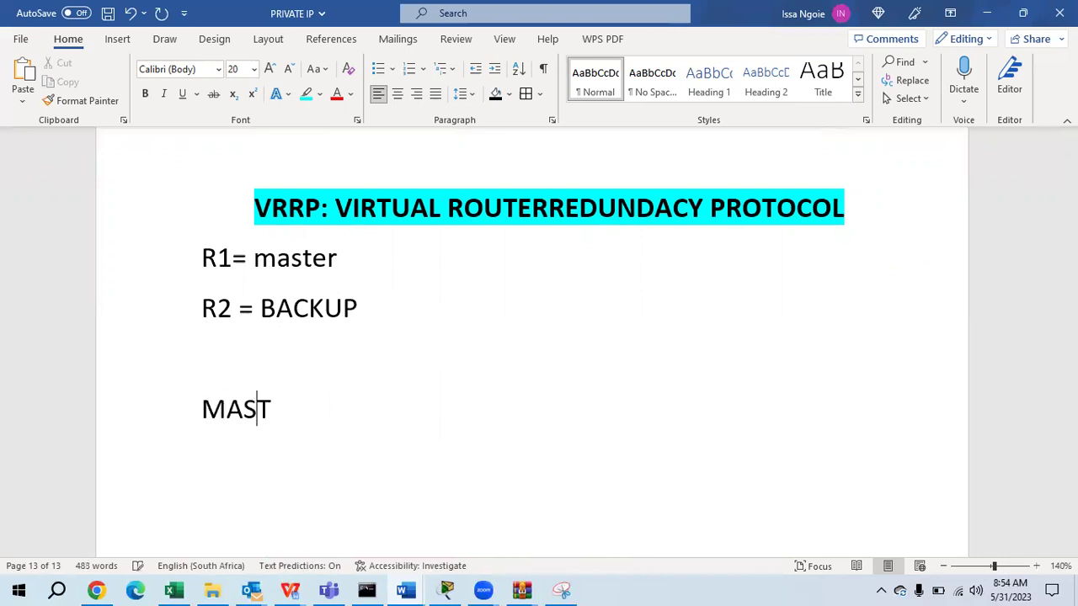
text(ER ROUTER )
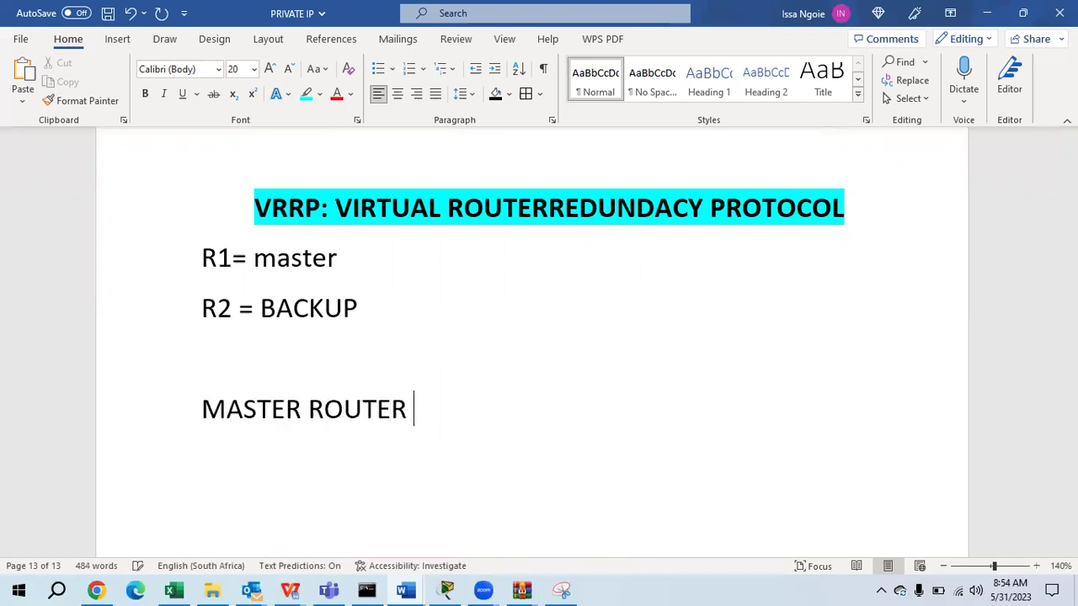
text(:)
key(BackSpace)
key(BackSpace)
text(MUST HAVE )
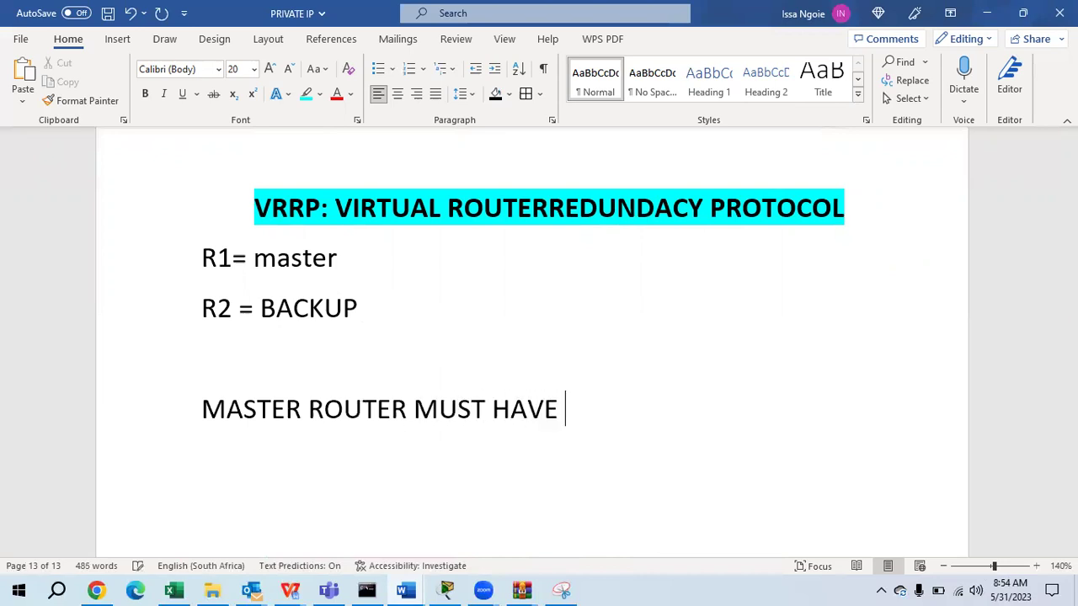
text(SAME )
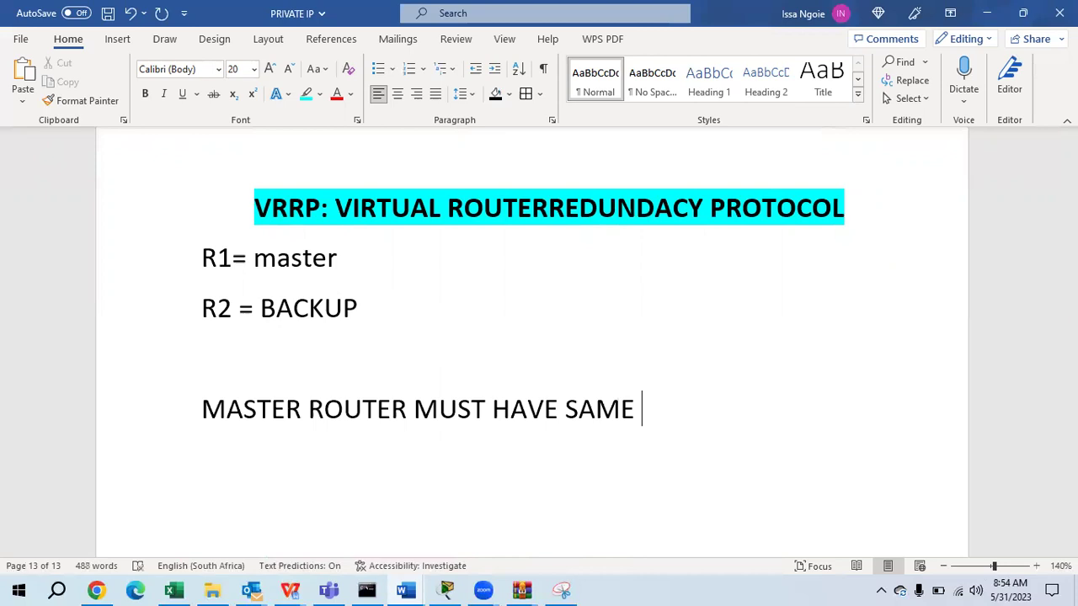
text(IP AS THE VIRTUAL )
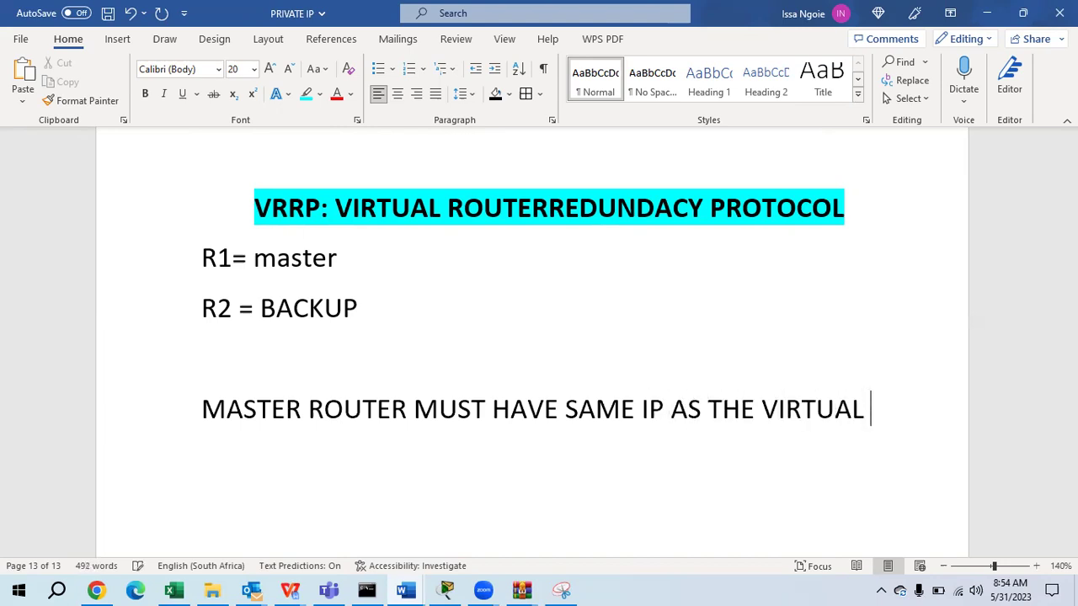
text(ROUTER)
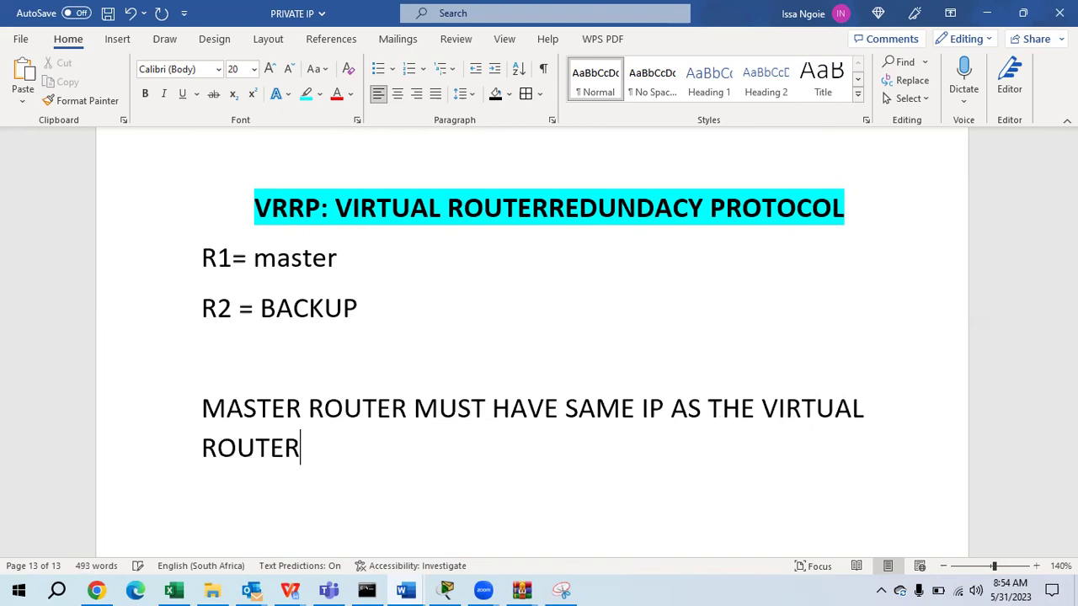
Step: Make "MASTER ROUTER" and "SAME IP AS THE VIRTUAL ROUTER" bold in the new sentence
drag(413, 409, 202, 407)
click(145, 93)
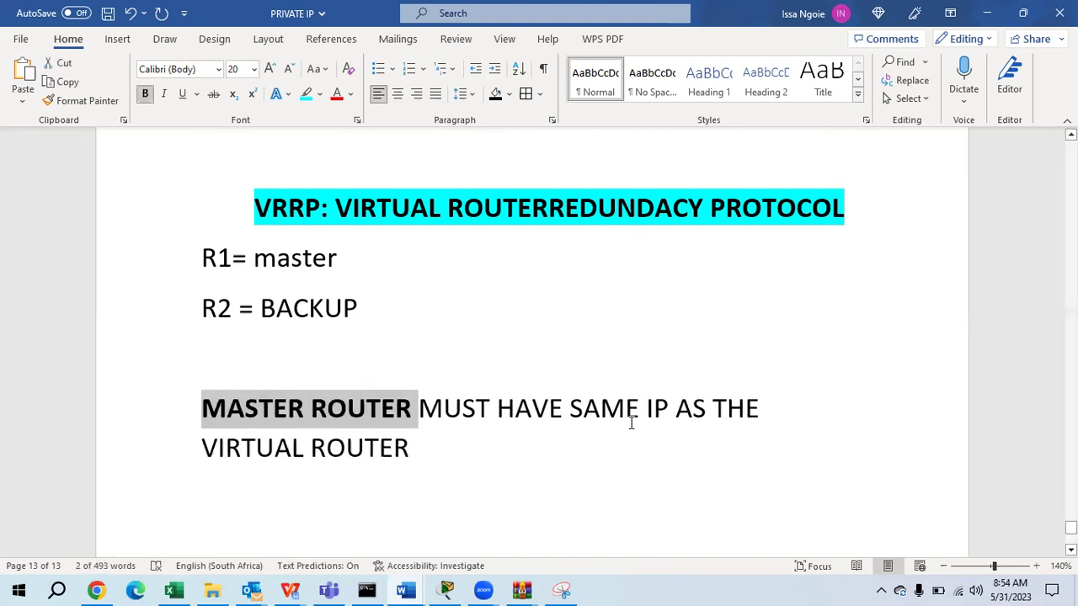
drag(571, 406, 607, 445)
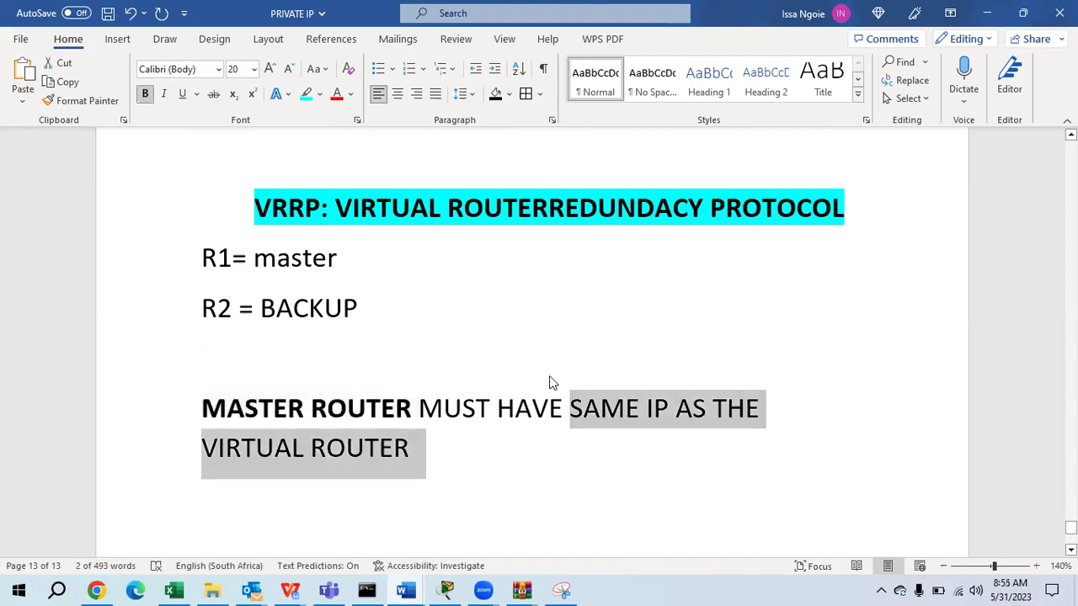
click(145, 94)
Step: Highlight "MASTER ROUTER" in cyan and "SAME IP AS THE VIRTUAL ROUTER" in yellow
drag(415, 407, 200, 408)
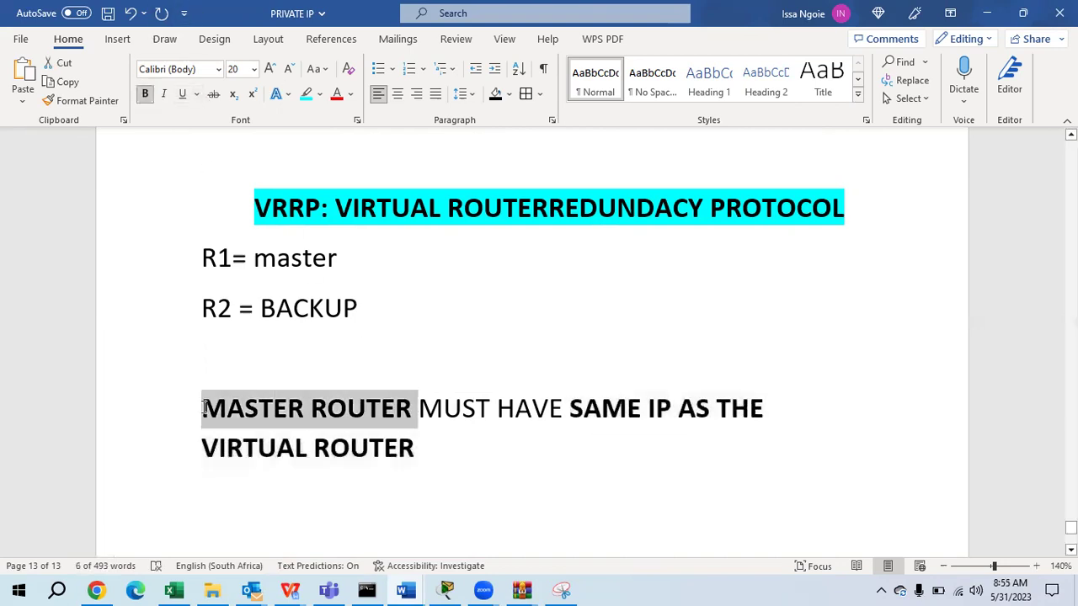
click(306, 94)
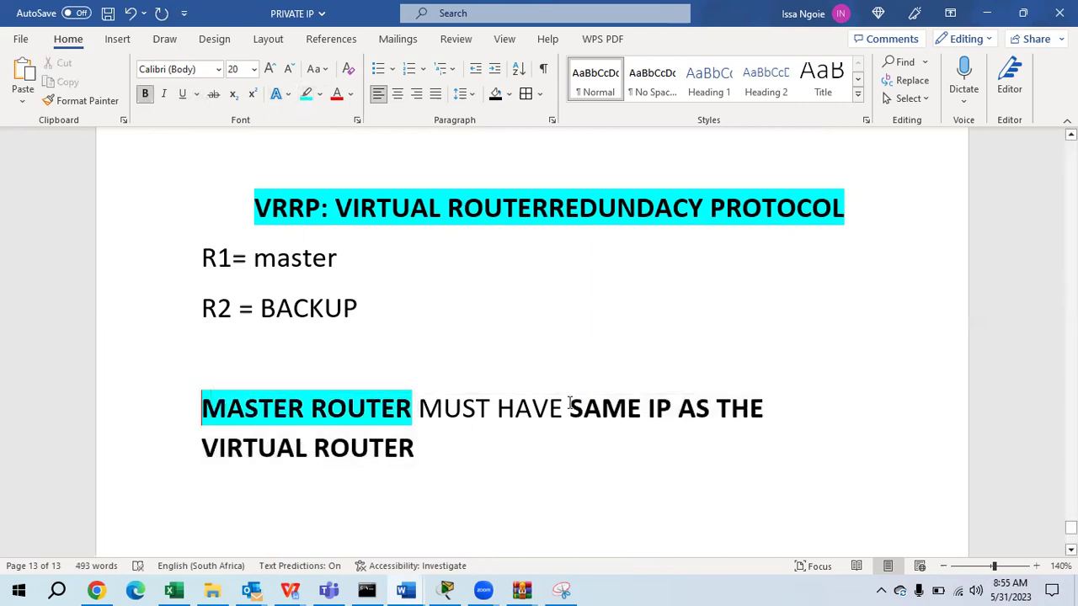
drag(569, 408, 626, 462)
click(324, 96)
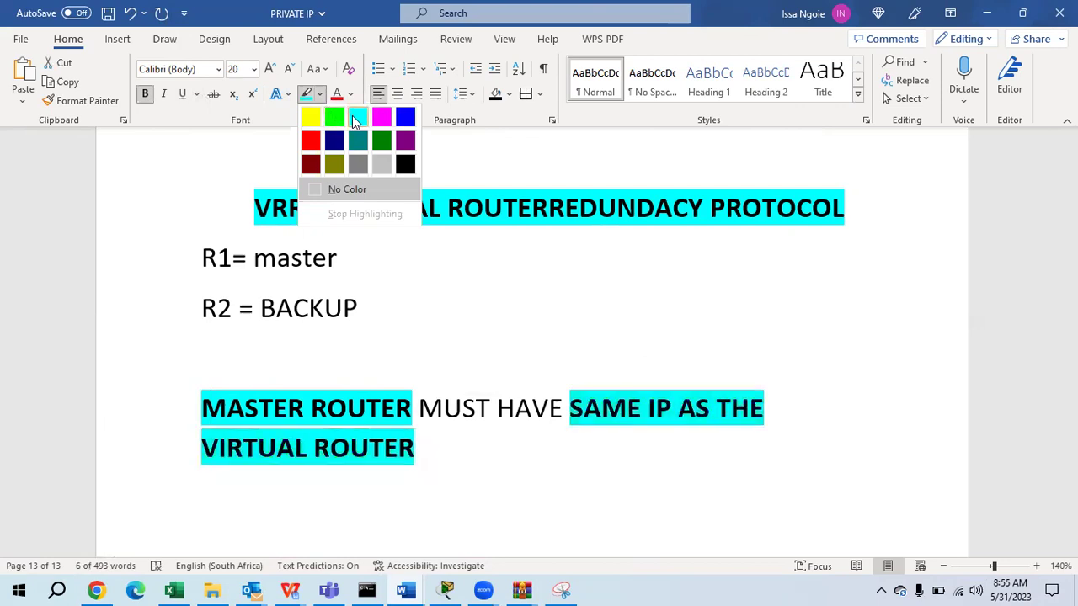
click(311, 119)
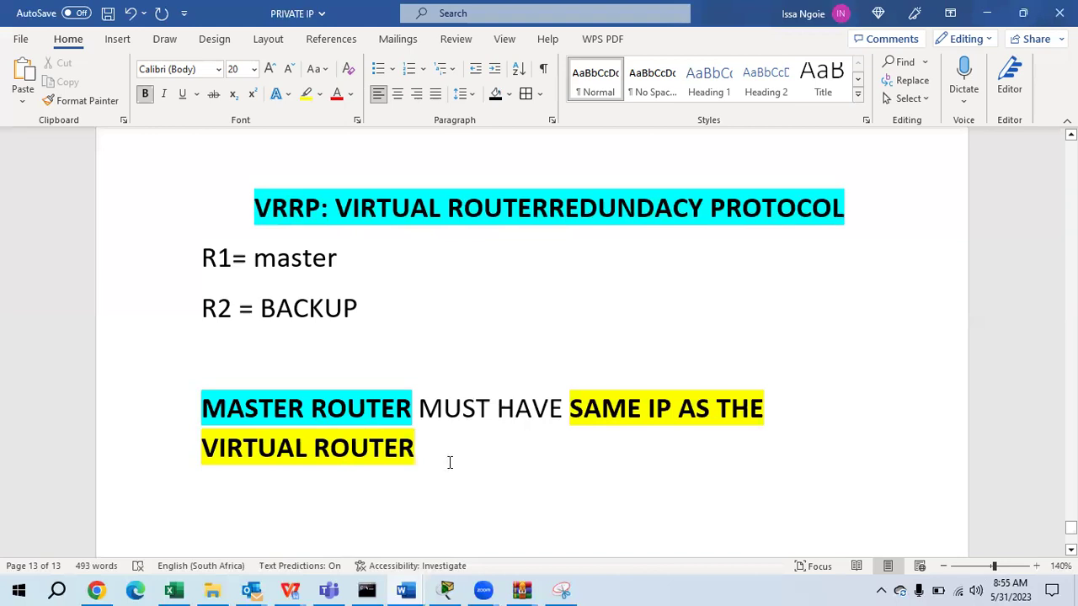
Step: Add the line "HIGHEST PRIORITY" below the master router IP rule, leaving one blank line between them
key(Return)
key(Return)
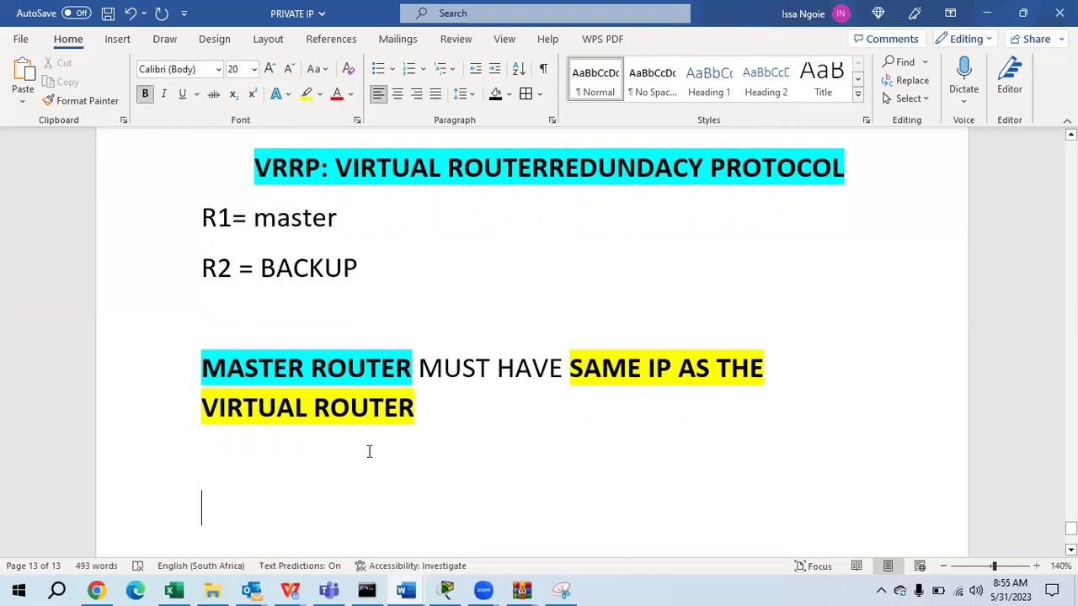
text(HIGHEST PRIORITY)
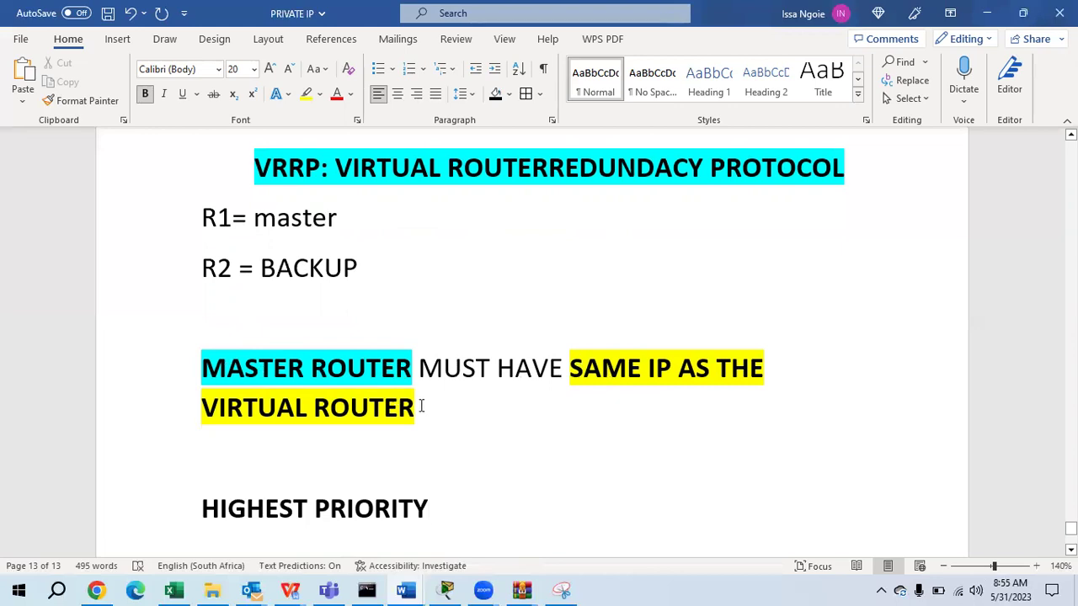
Step: Append "= MASTER ROUTER WILL BE CONSIDERED AS OWNER." after "VIRTUAL ROUTER" in the highlighted sentence
text(= MATS)
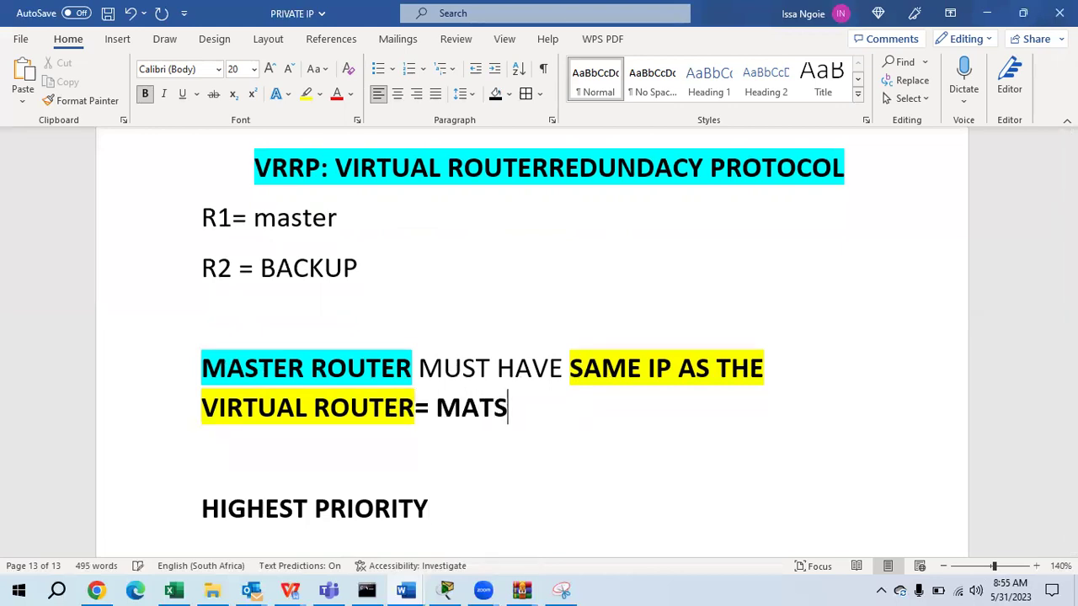
key(BackSpace)
key(BackSpace)
text(STER ROUTER WI)
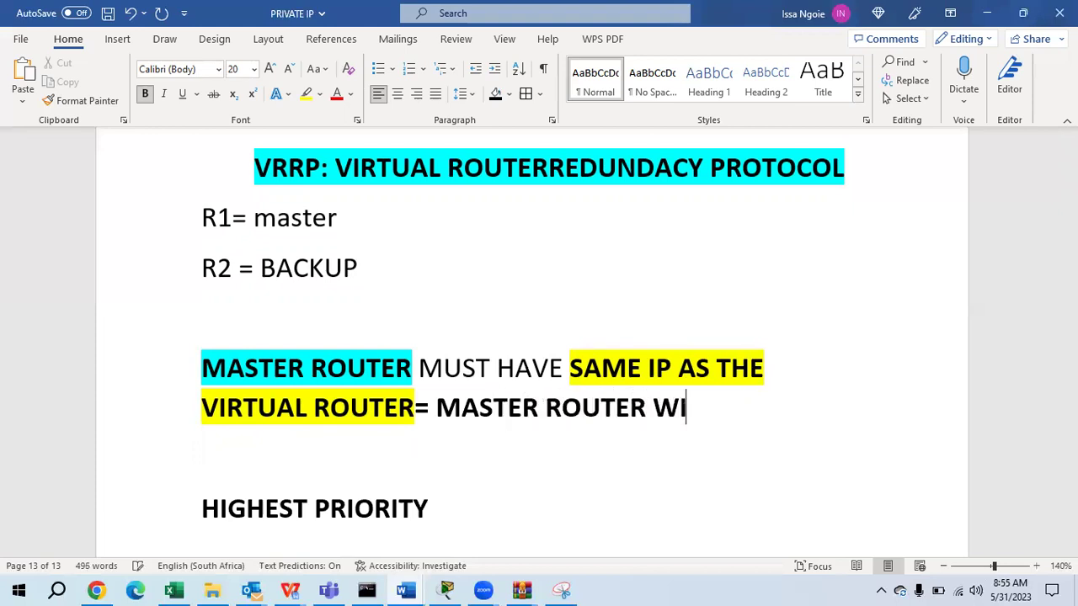
text(LL BE )
text(CONSIDER)
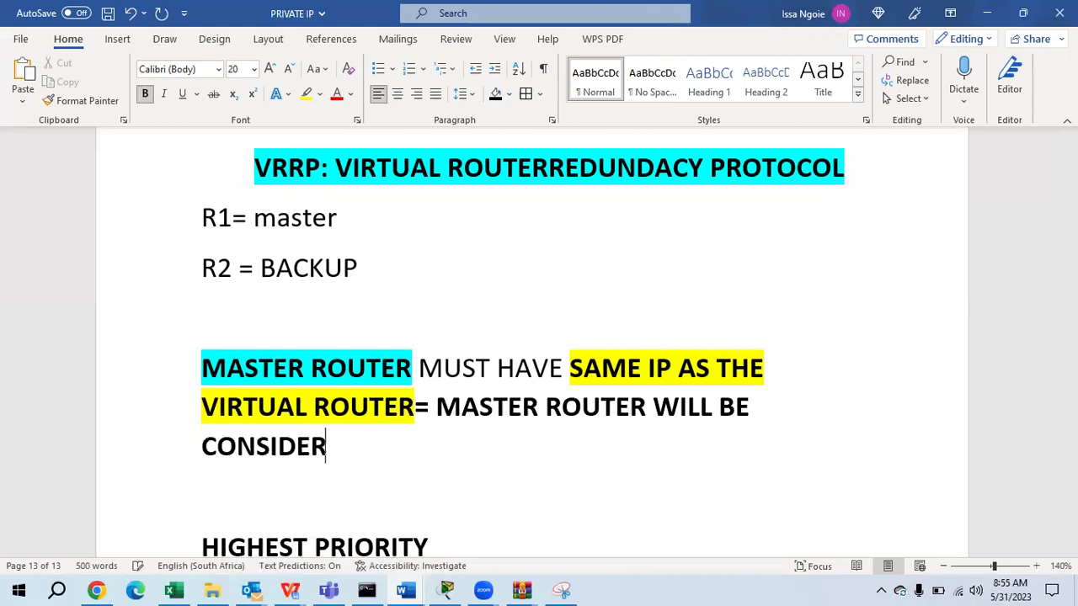
text(ED AS OW)
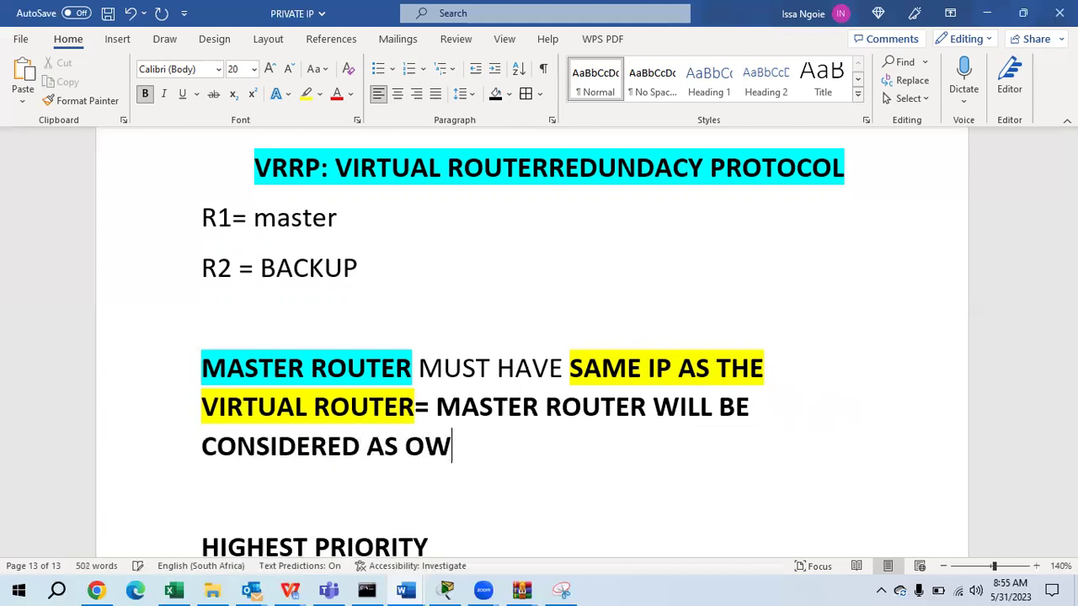
text(NER)
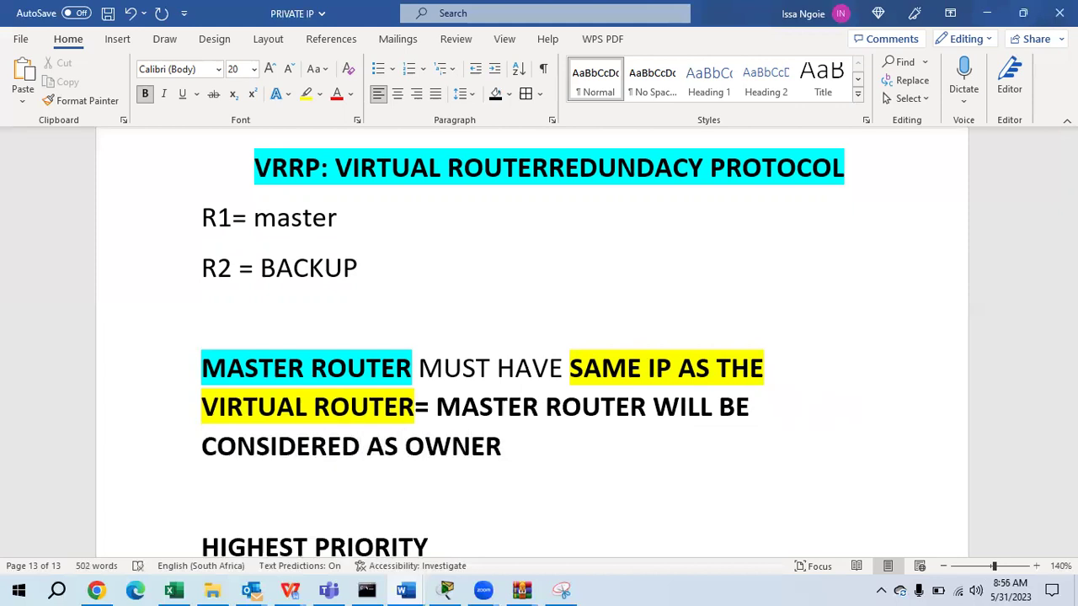
text(.)
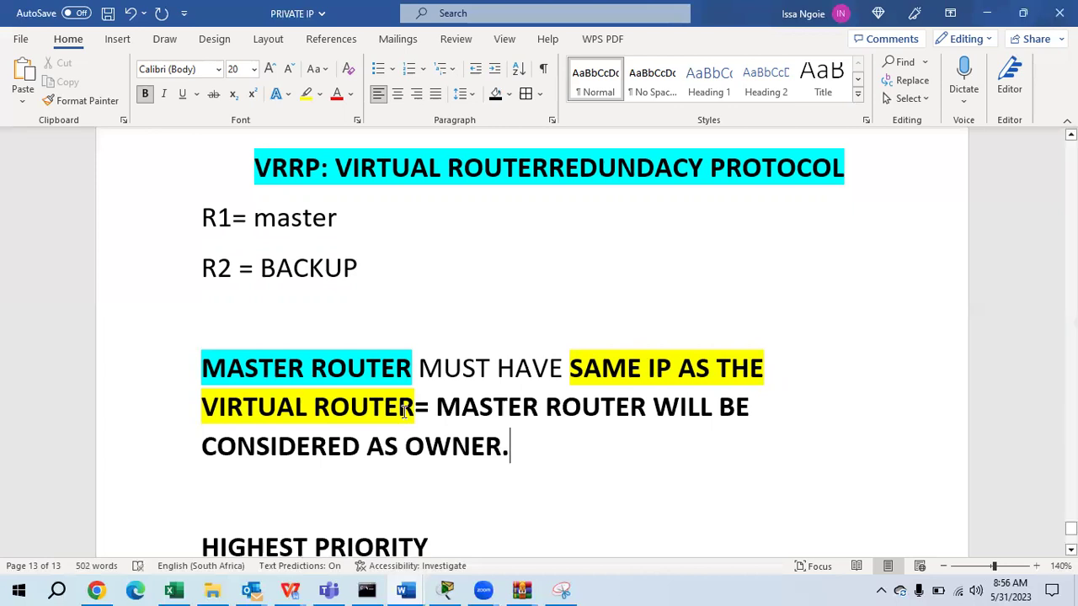
scroll(367, 362, down, 3)
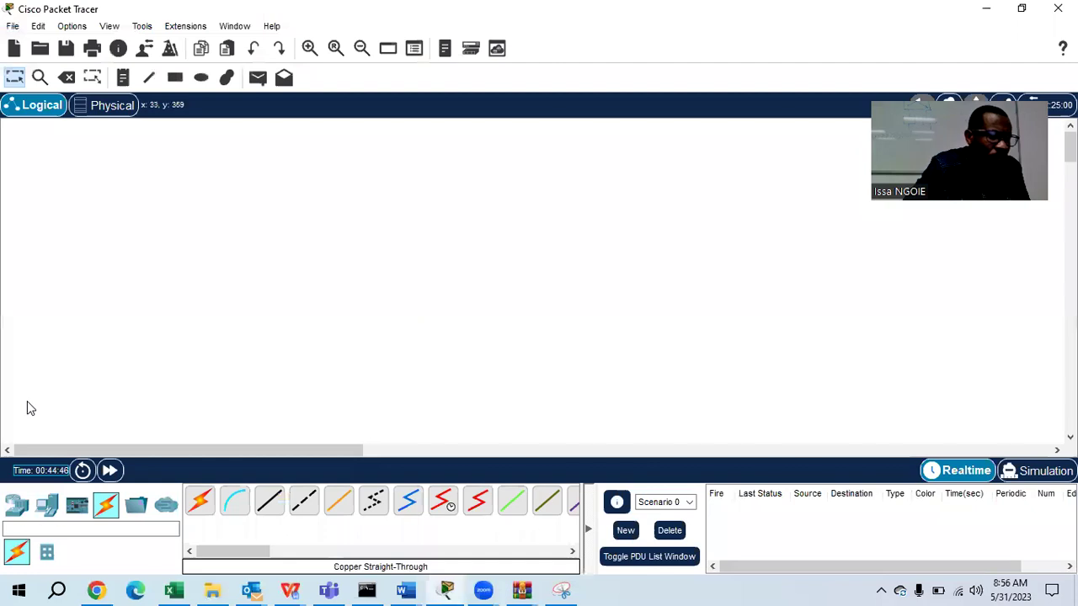
Step: Switch to Cisco Packet Tracer and place four PCs in the empty logical workspace, two stacked on each side
click(46, 505)
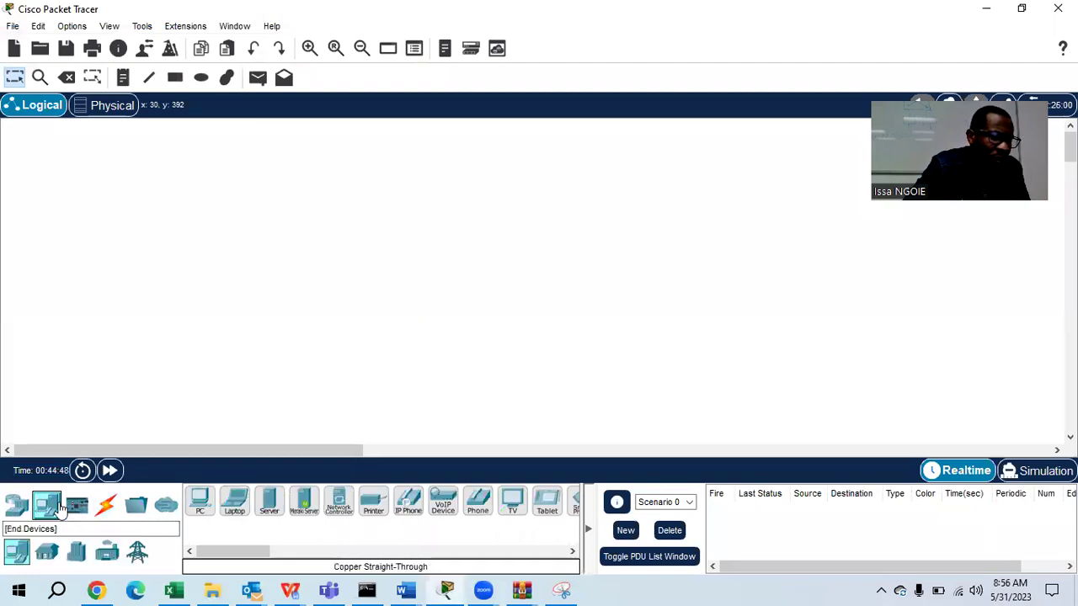
click(202, 505)
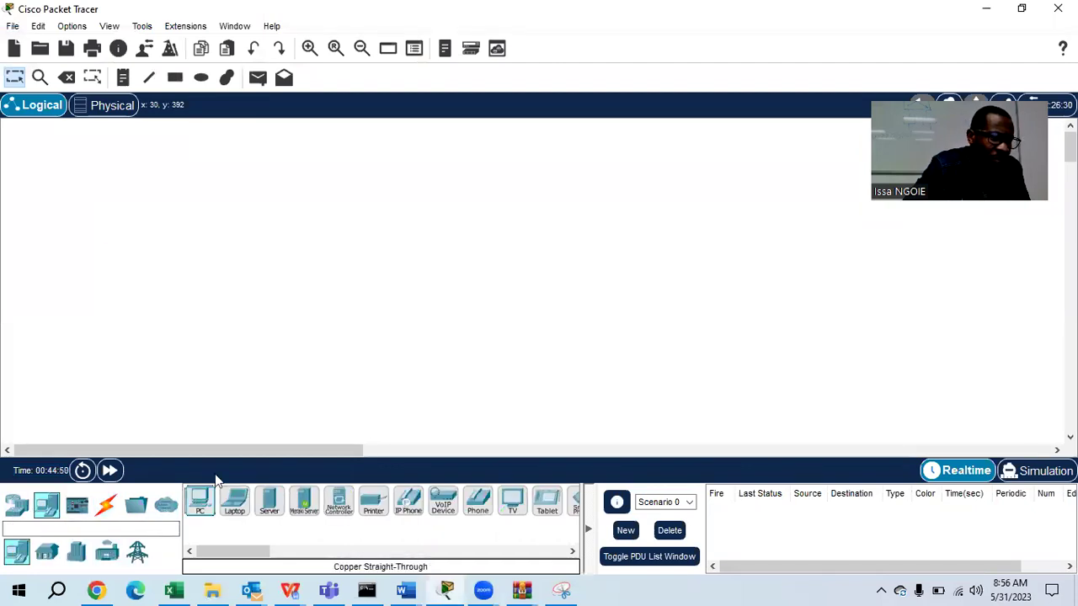
click(121, 229)
click(125, 325)
click(202, 501)
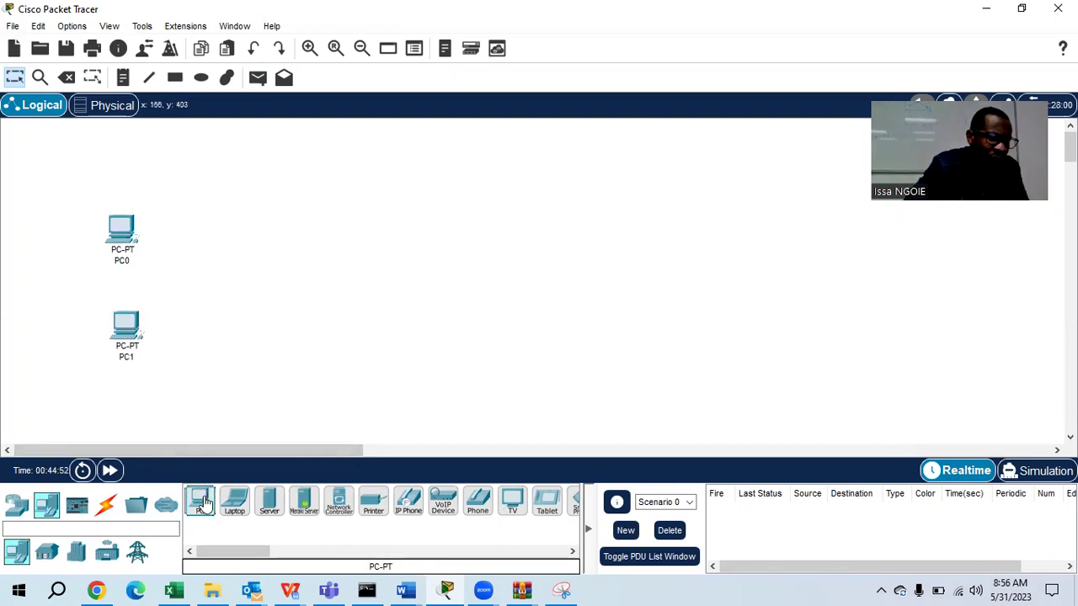
click(688, 200)
click(199, 506)
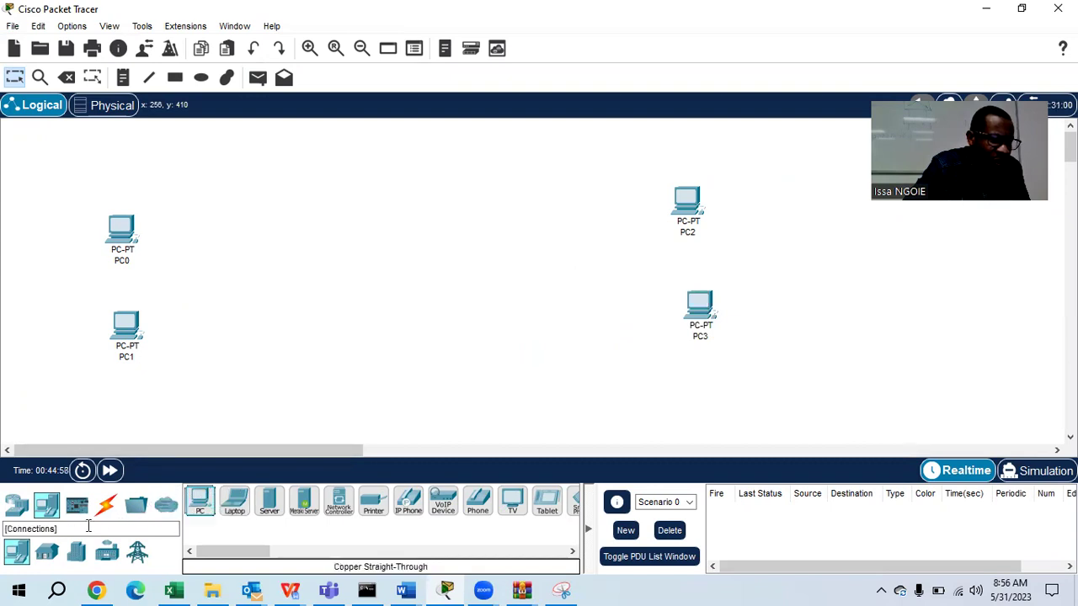
Step: Place a 2960 switch beside PC0 and PC1, and a PT-Switch beside PC2 and PC3
click(15, 505)
click(47, 551)
click(200, 501)
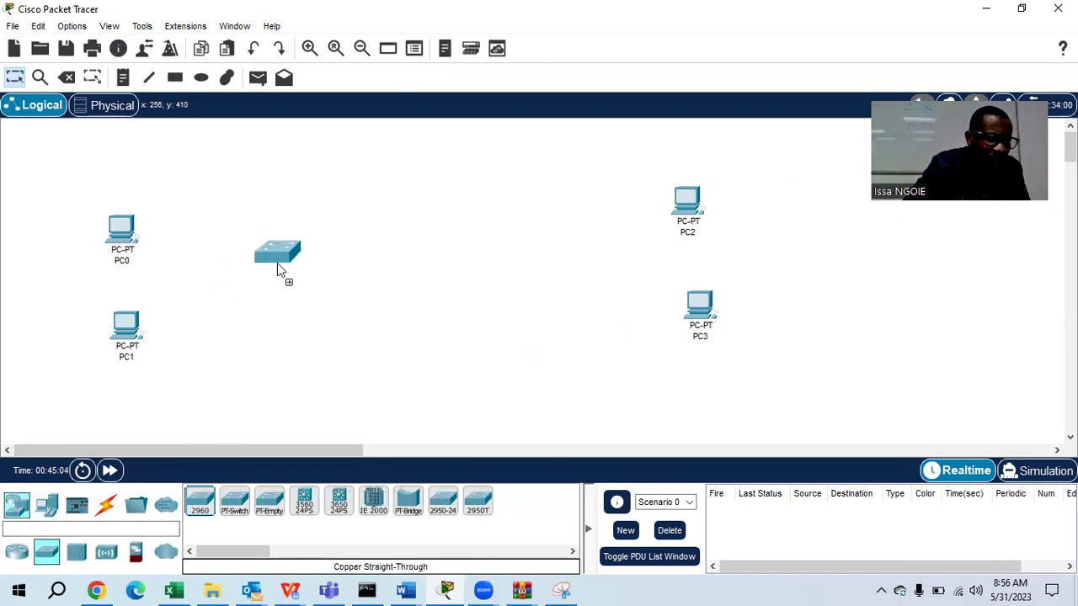
click(260, 283)
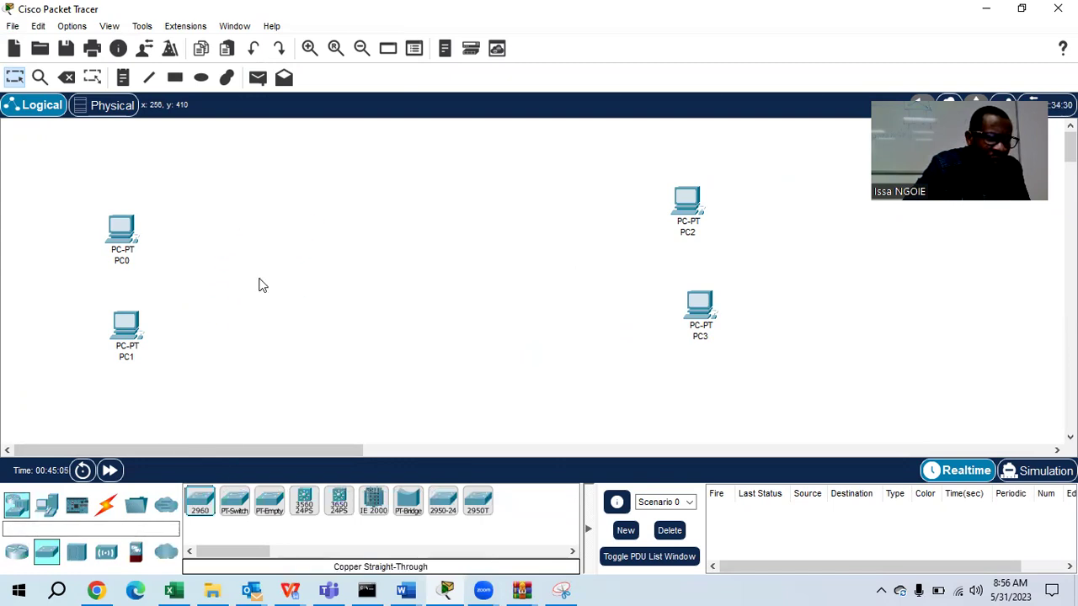
click(231, 507)
click(508, 285)
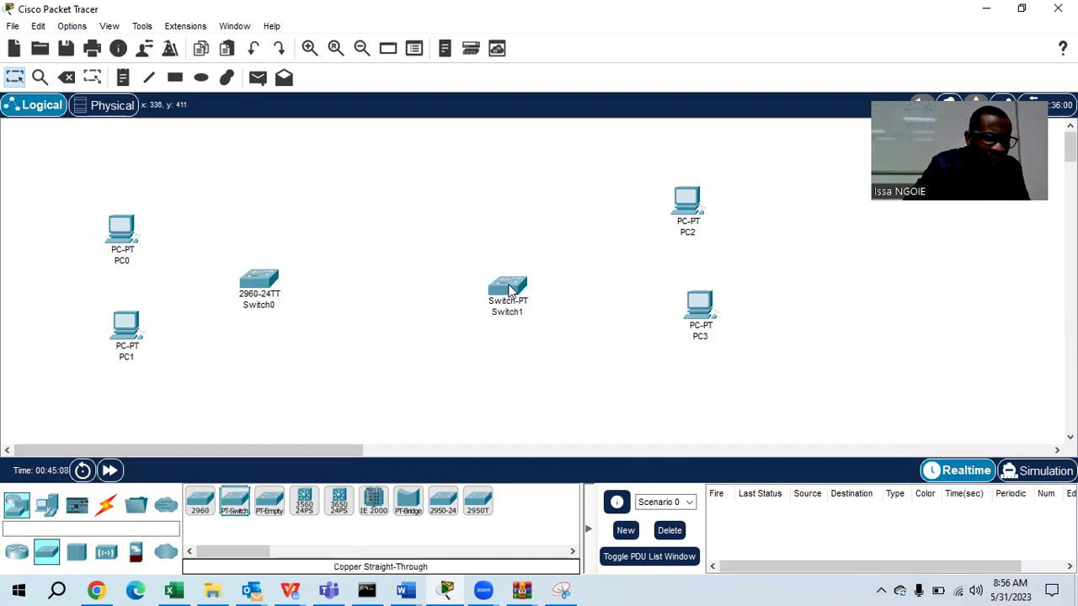
Step: Place a 2911 router above and between the two switches, and move Switch0 slightly upward
click(46, 503)
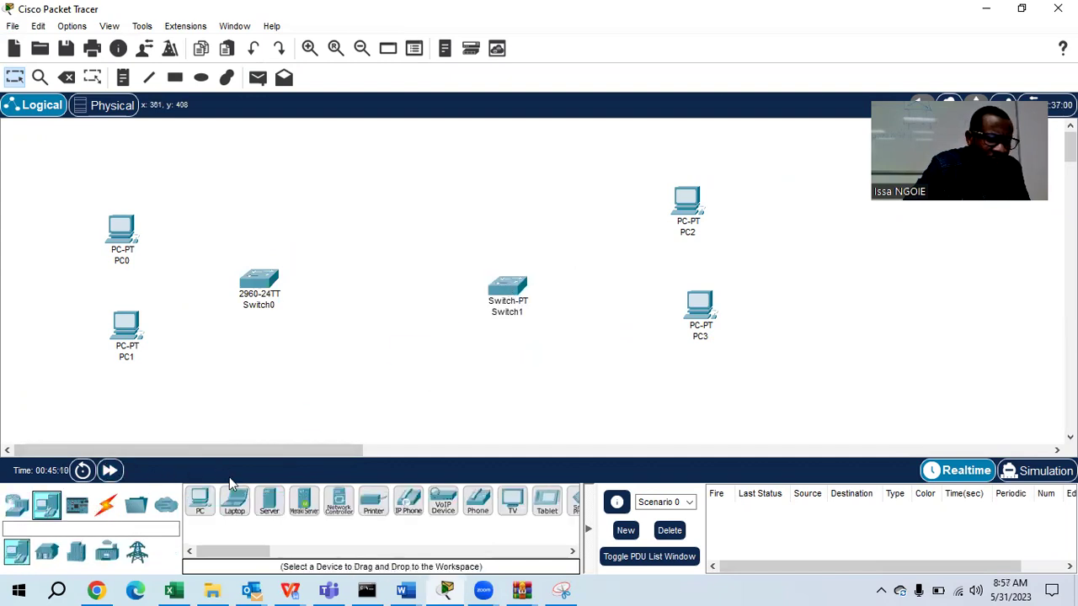
click(16, 503)
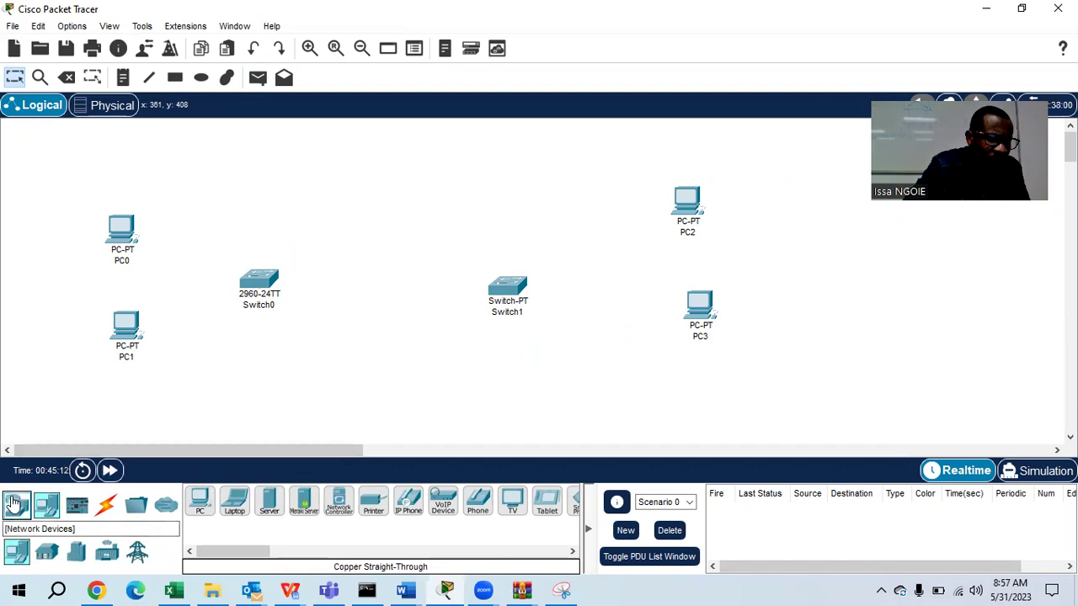
click(333, 505)
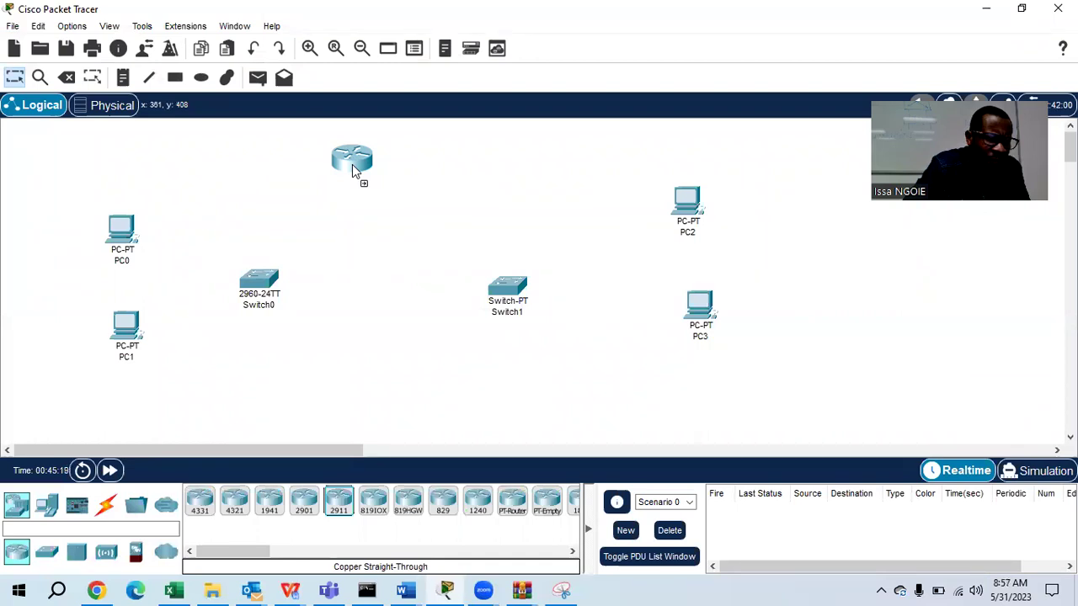
click(354, 169)
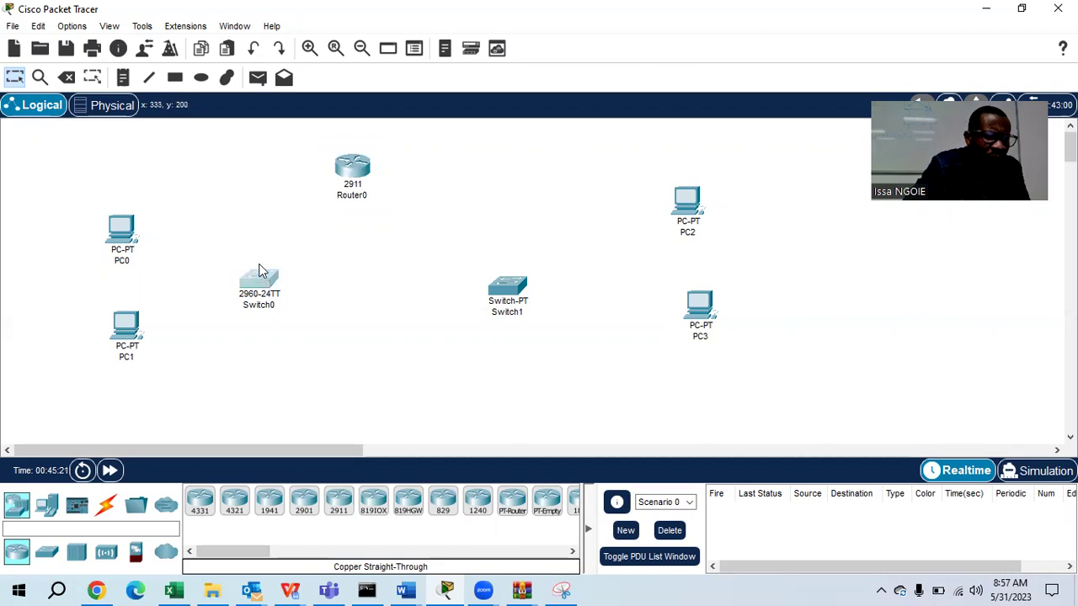
drag(261, 270, 256, 248)
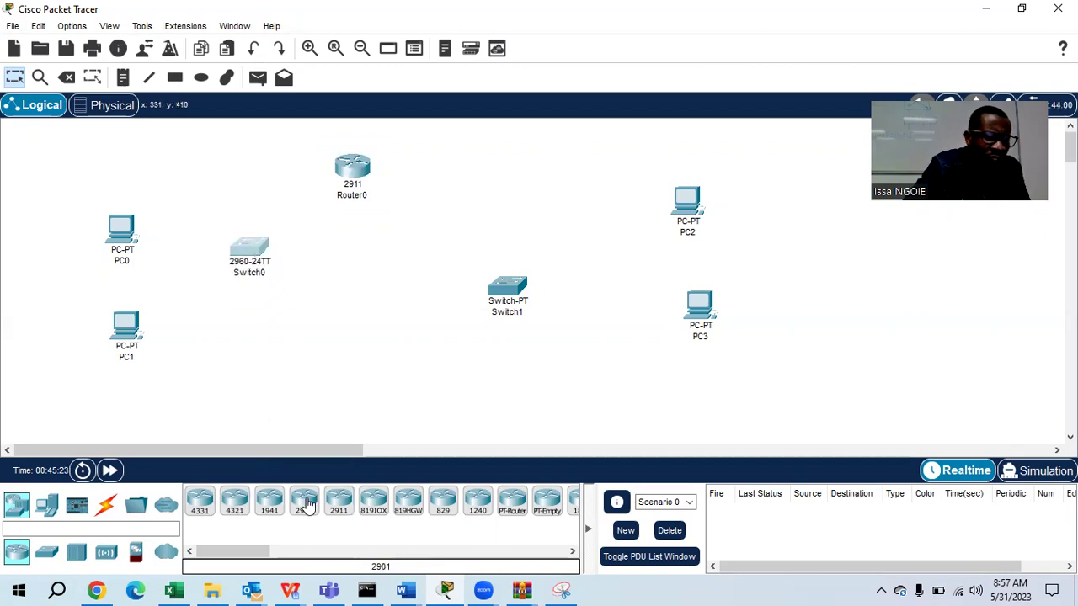
drag(308, 503, 363, 278)
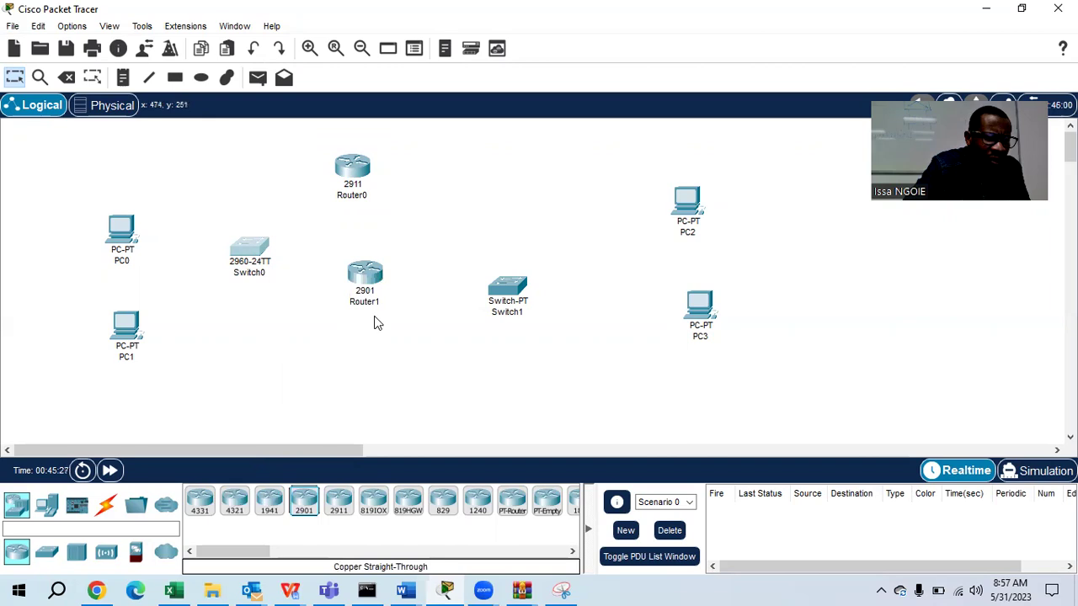
click(363, 279)
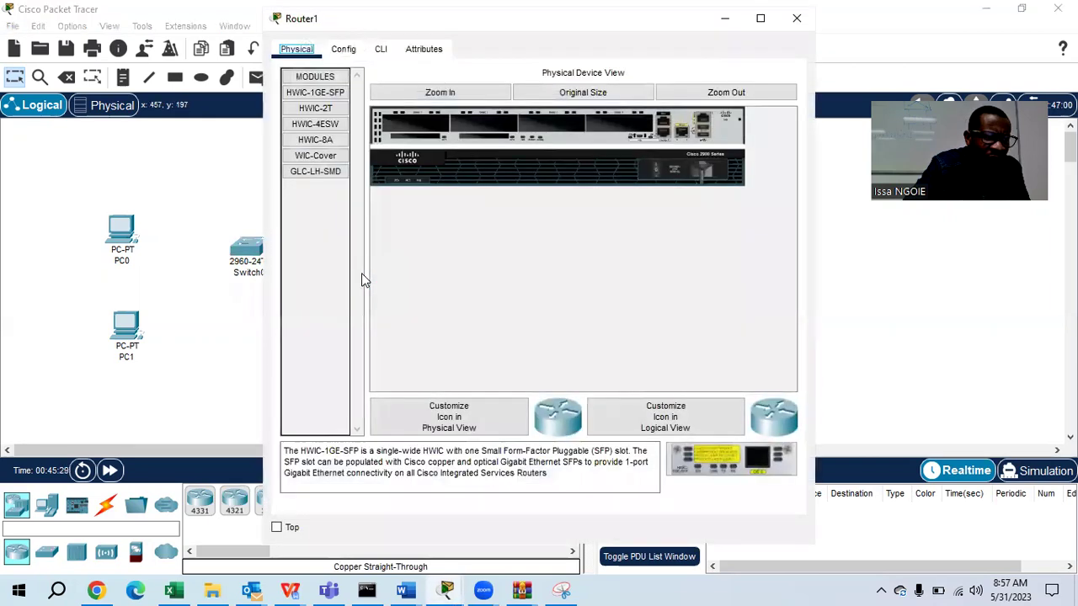
click(797, 18)
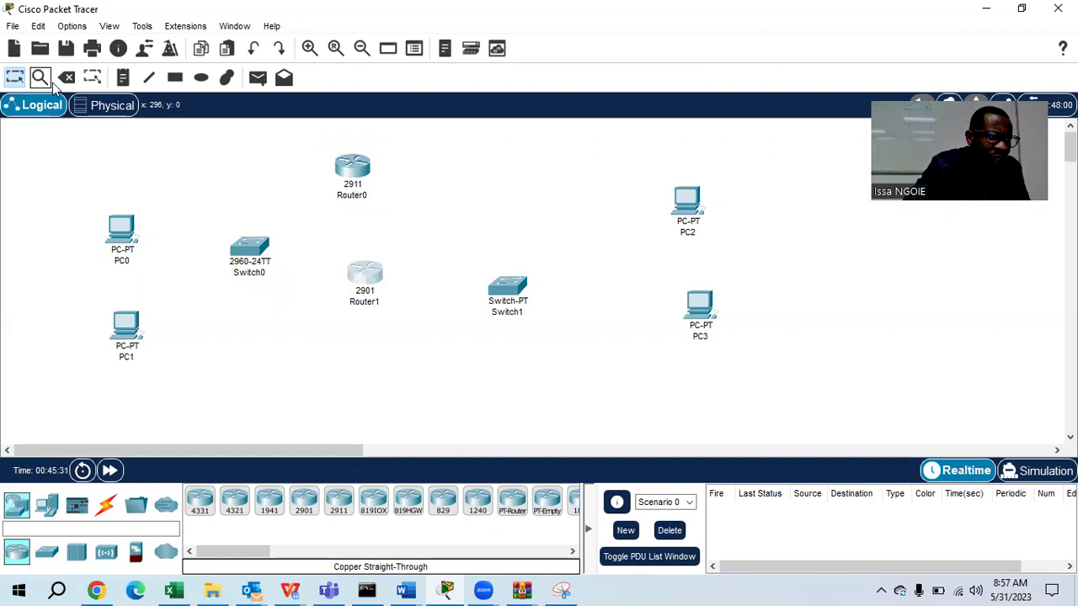
click(384, 272)
click(515, 315)
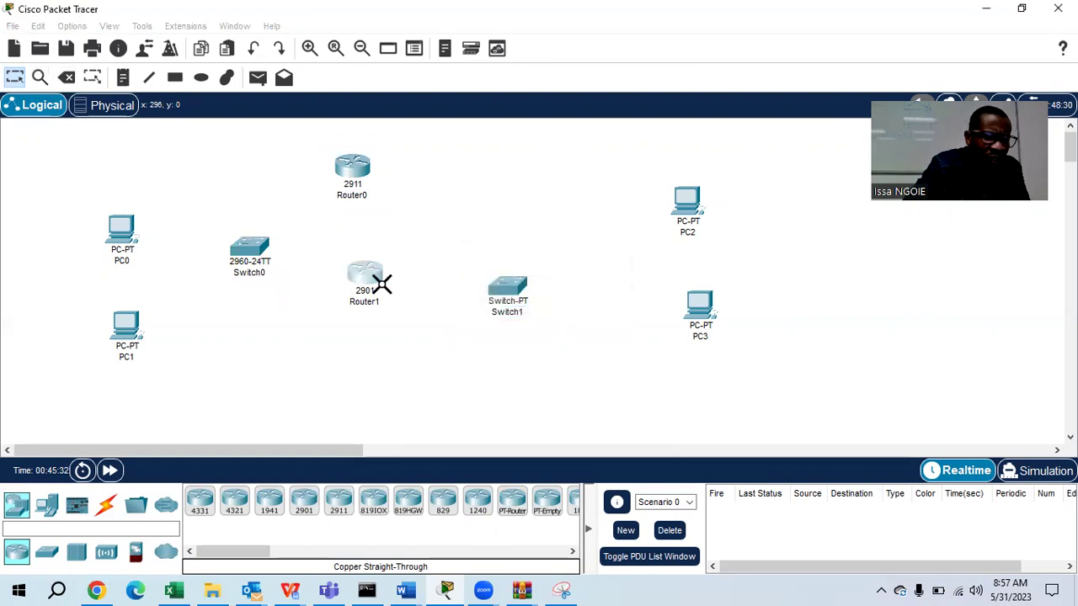
click(13, 77)
Step: Place a second 2911 router below Router0 and shift both routers slightly toward Switch1
drag(339, 501, 358, 286)
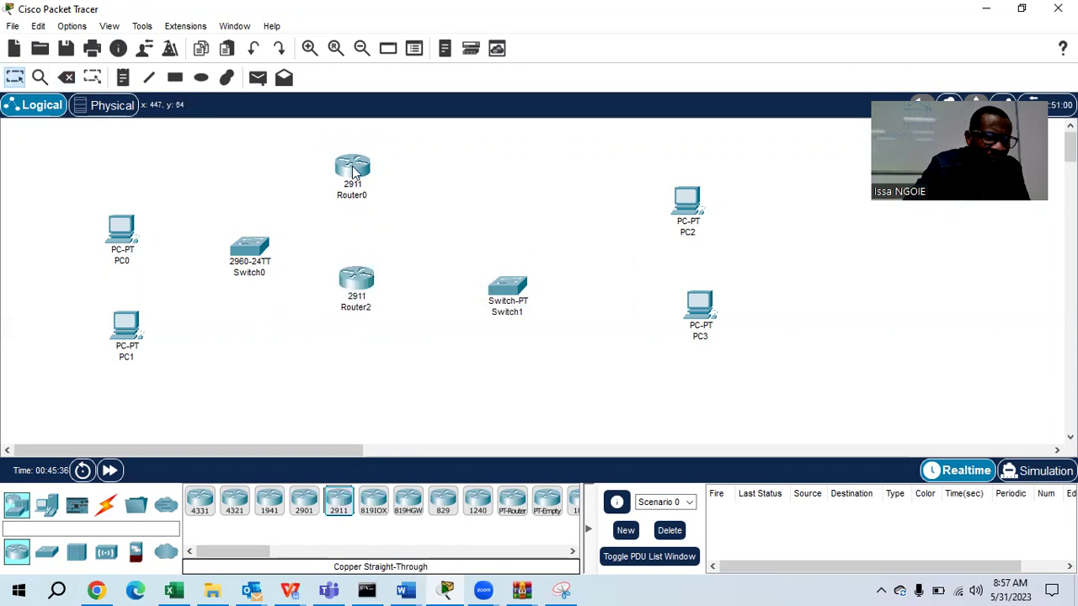
drag(353, 172, 387, 162)
drag(352, 281, 379, 285)
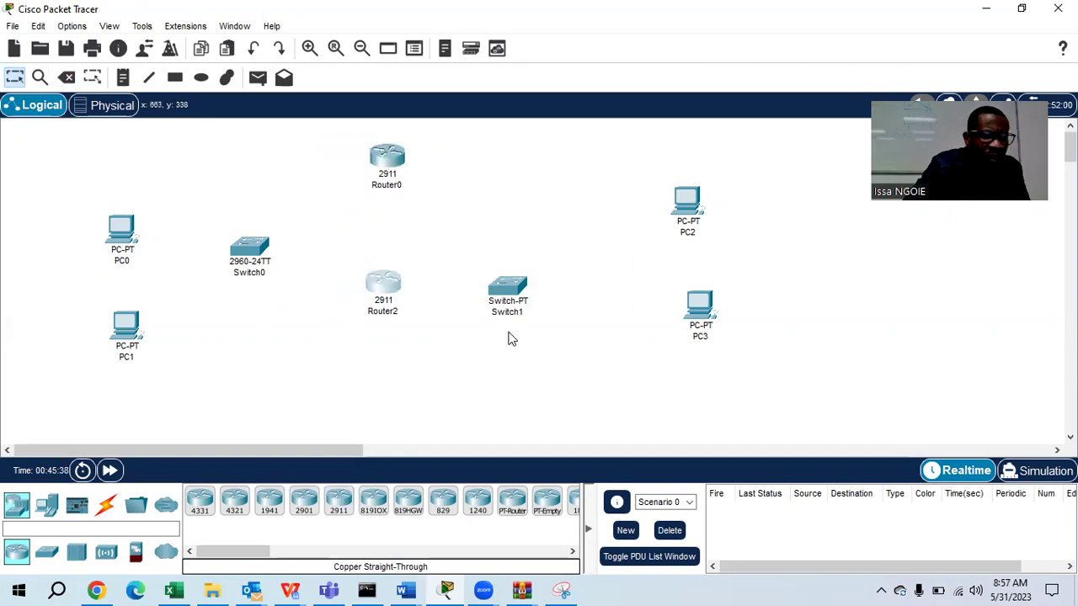
Step: Delete the lower 2911 router and the PT-Switch from the topology
click(67, 76)
click(383, 284)
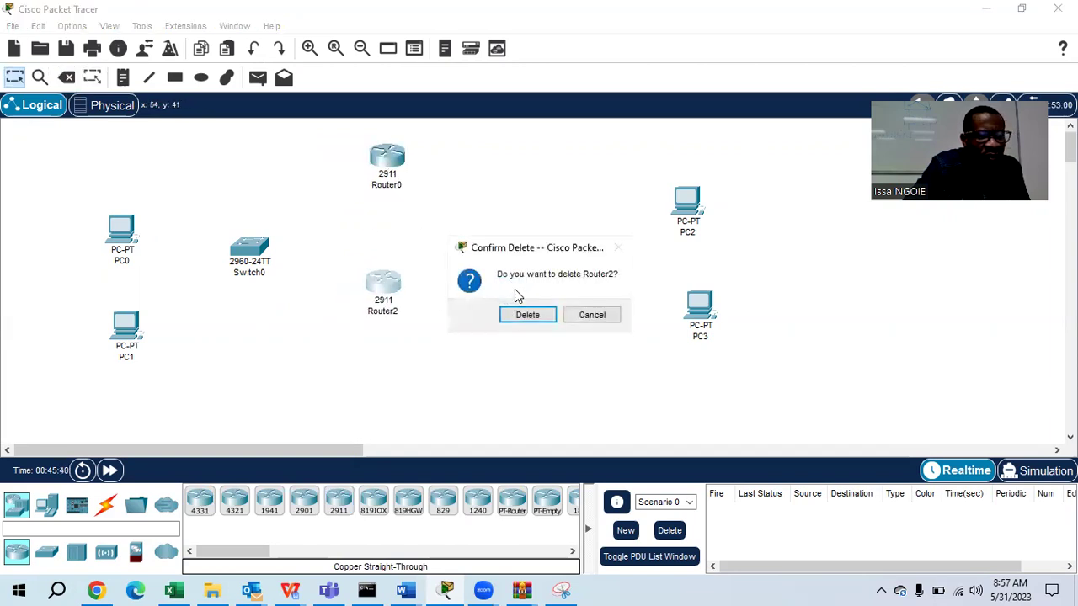
click(515, 318)
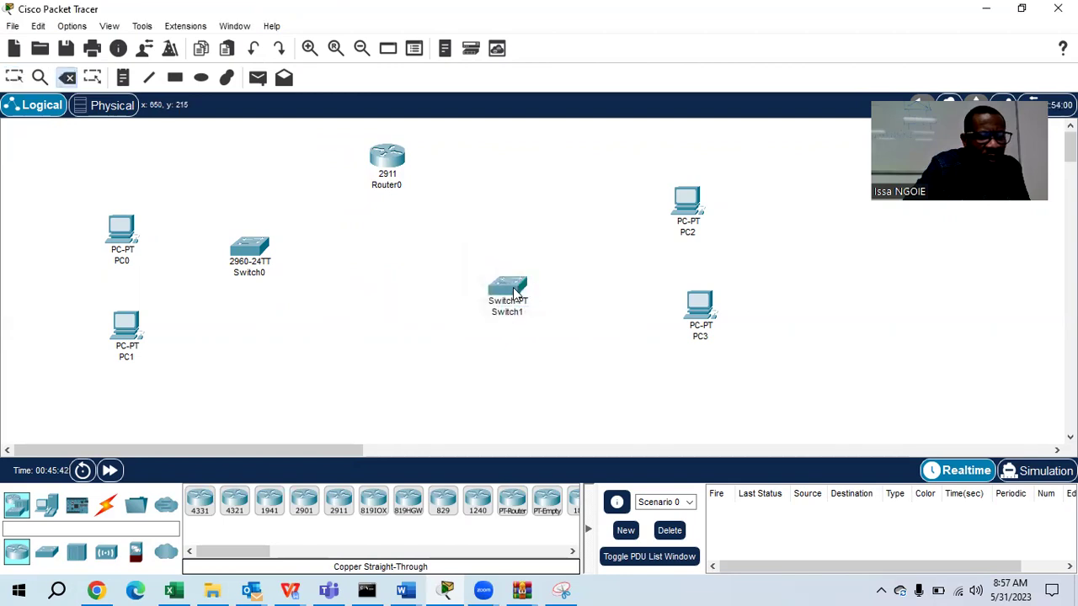
click(513, 287)
click(542, 313)
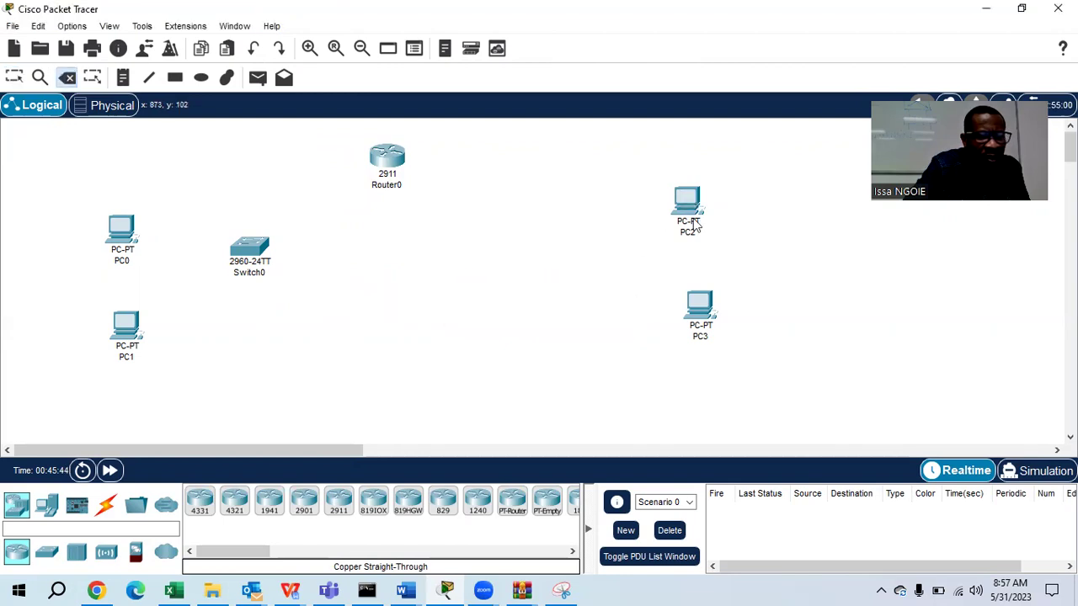
Step: Delete PC2 and PC3 from the topology and return to the selection tool
click(689, 209)
click(525, 313)
click(686, 308)
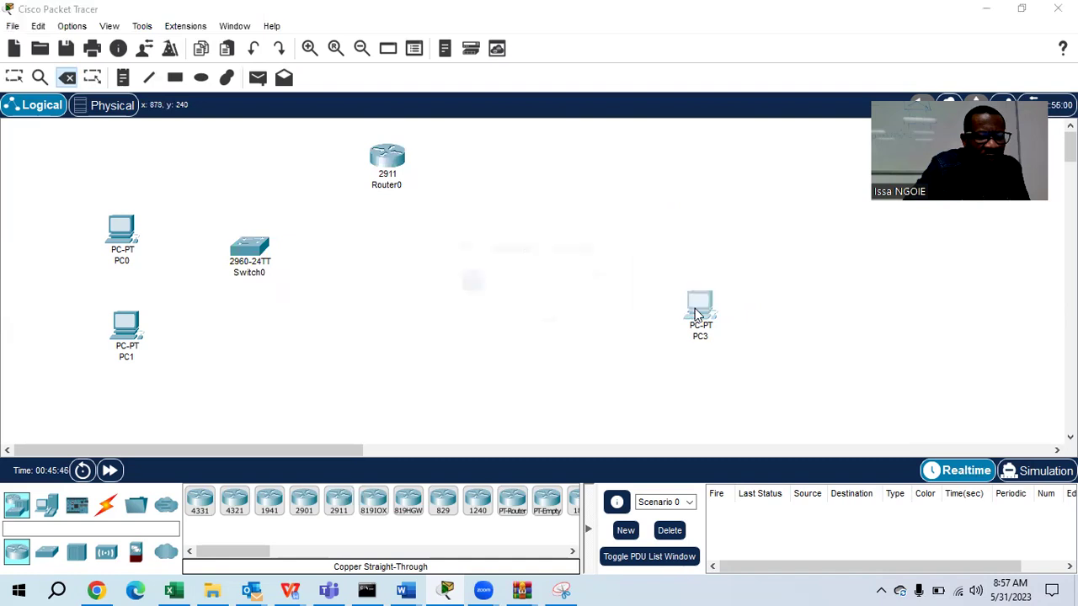
click(522, 312)
click(14, 76)
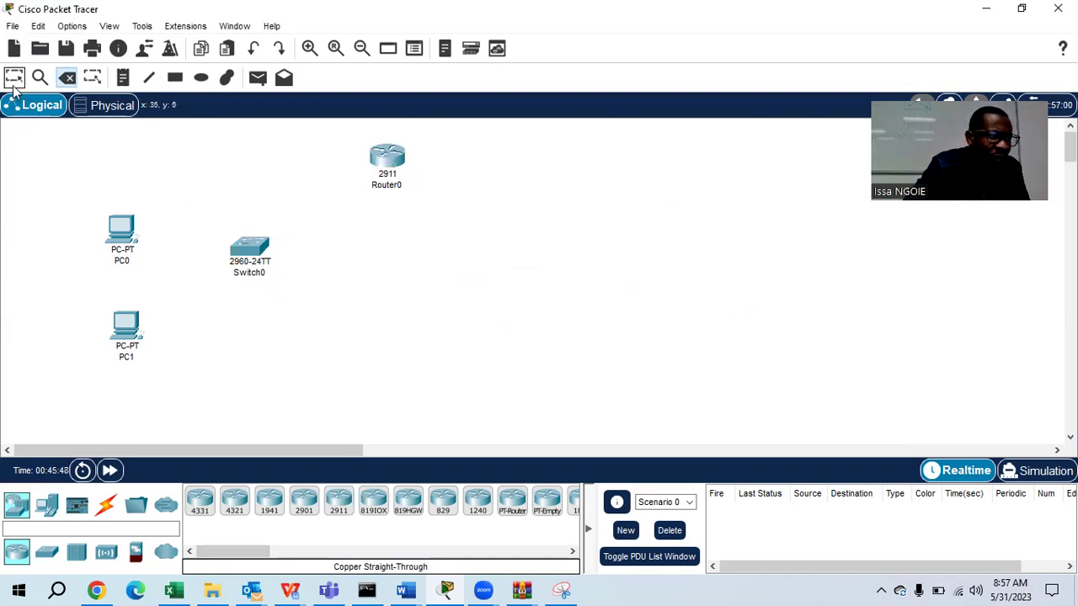
Step: Rearrange the topology with Switch0 directly below Router0, PC0 below it to the left and PC1 below it to the right
drag(247, 255, 386, 280)
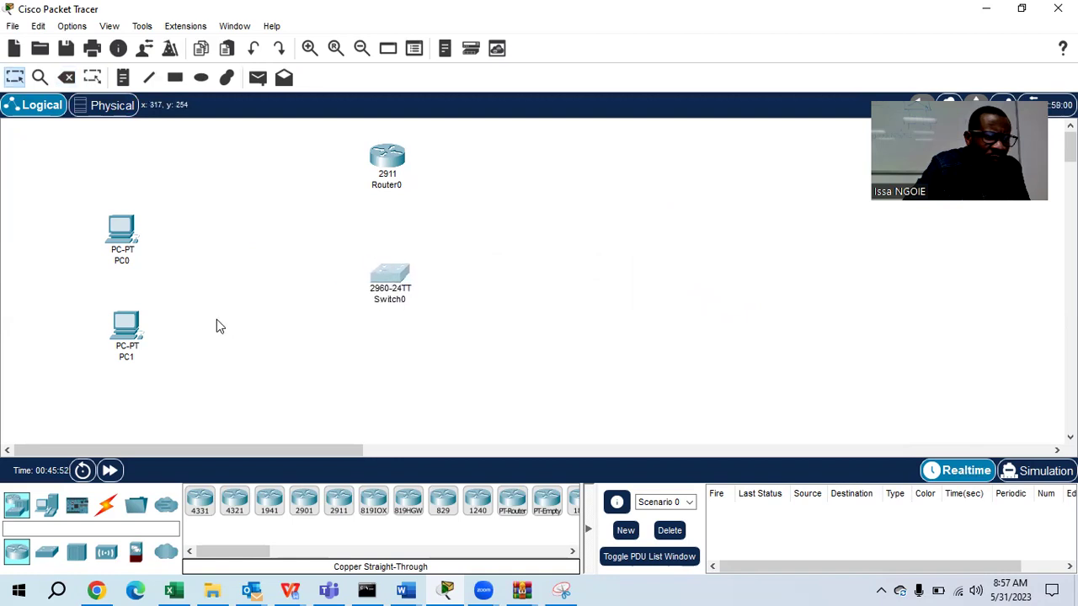
drag(141, 331, 672, 372)
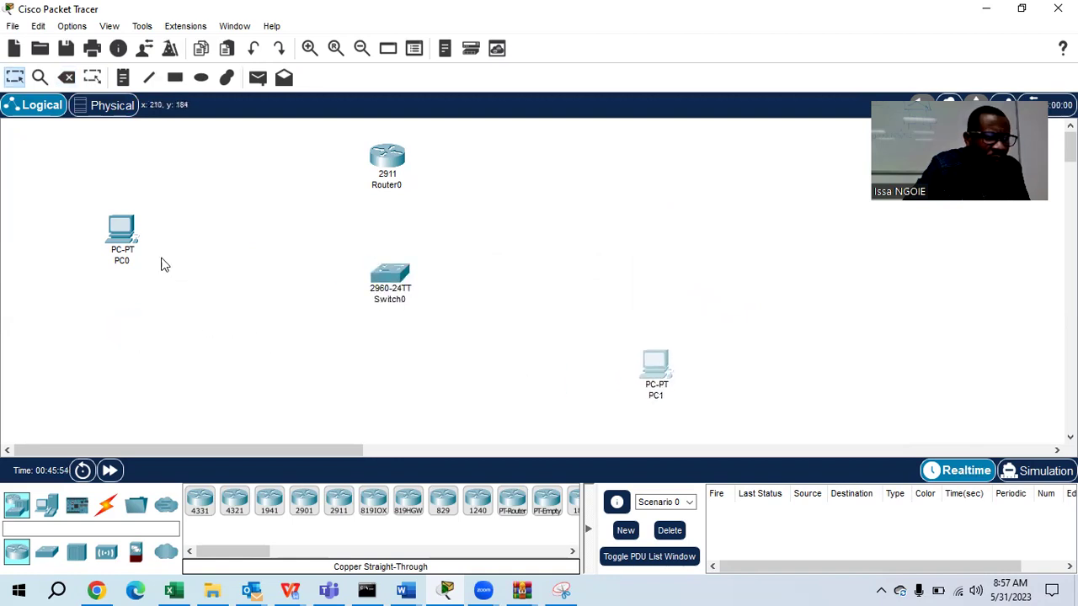
drag(120, 234, 228, 368)
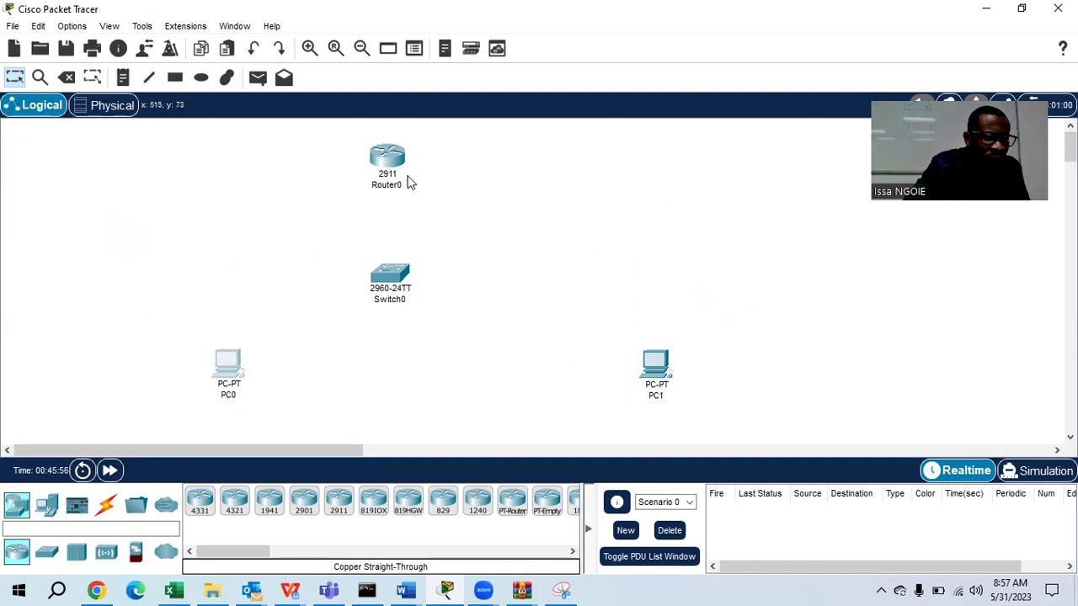
Step: Move Router0 left, place a second 2911 router to its right, and center Switch0 below and between the two routers
drag(395, 162, 258, 166)
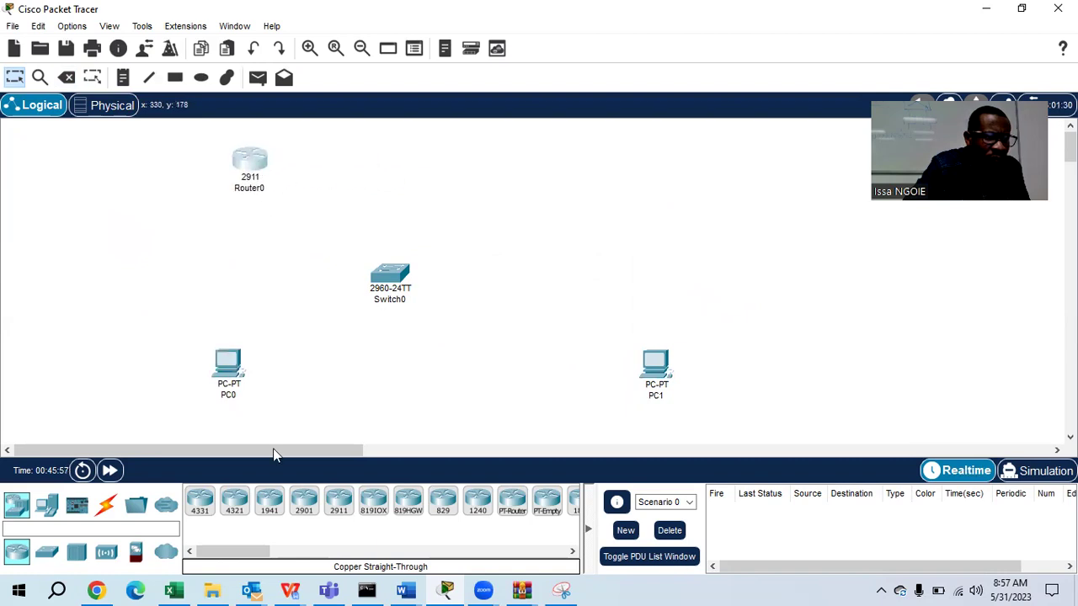
click(329, 502)
click(560, 160)
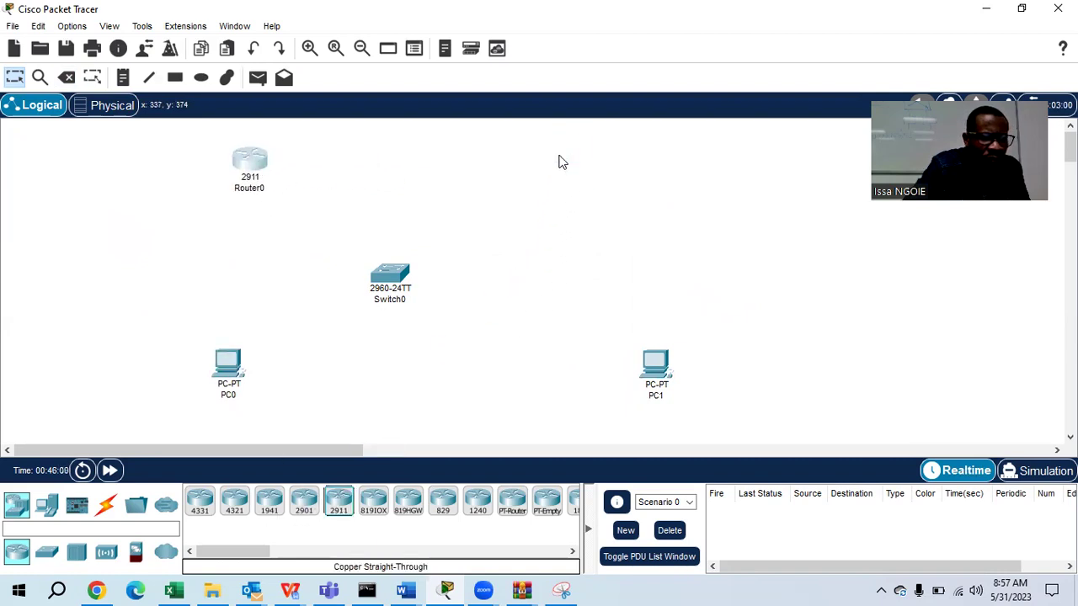
drag(384, 276, 414, 269)
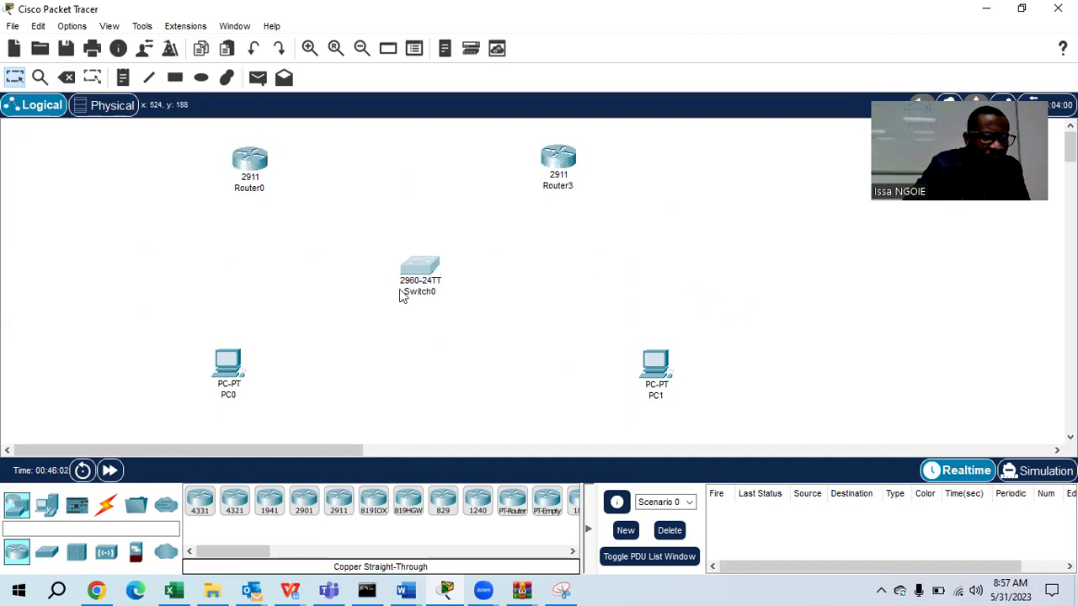
Step: Connect Router0's GigabitEthernet0/0 to Switch0's GigabitEthernet0/1 with a copper straight-through cable
click(106, 504)
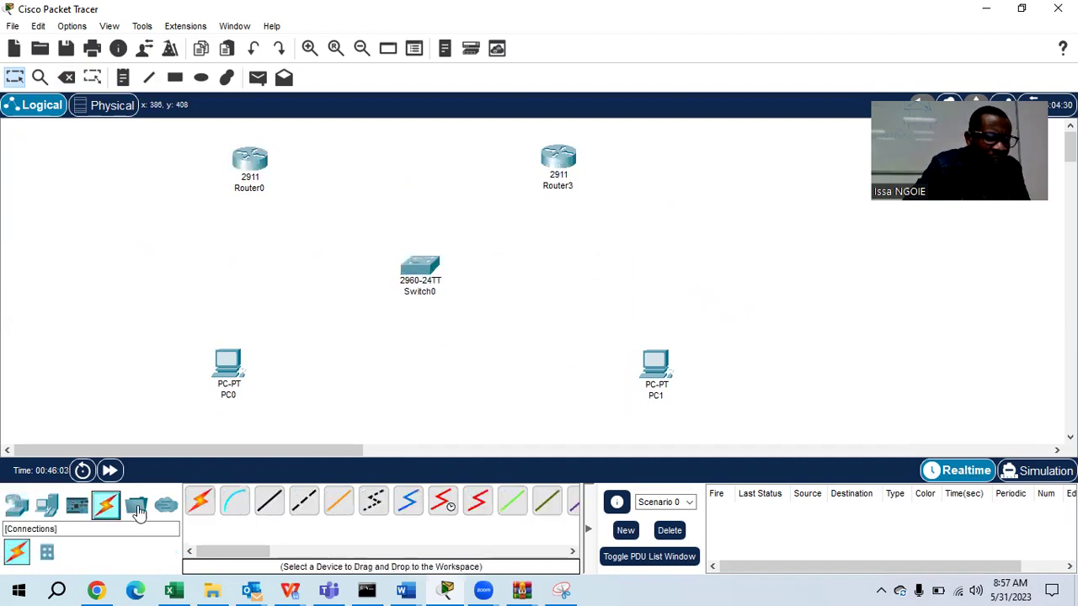
click(269, 502)
click(250, 160)
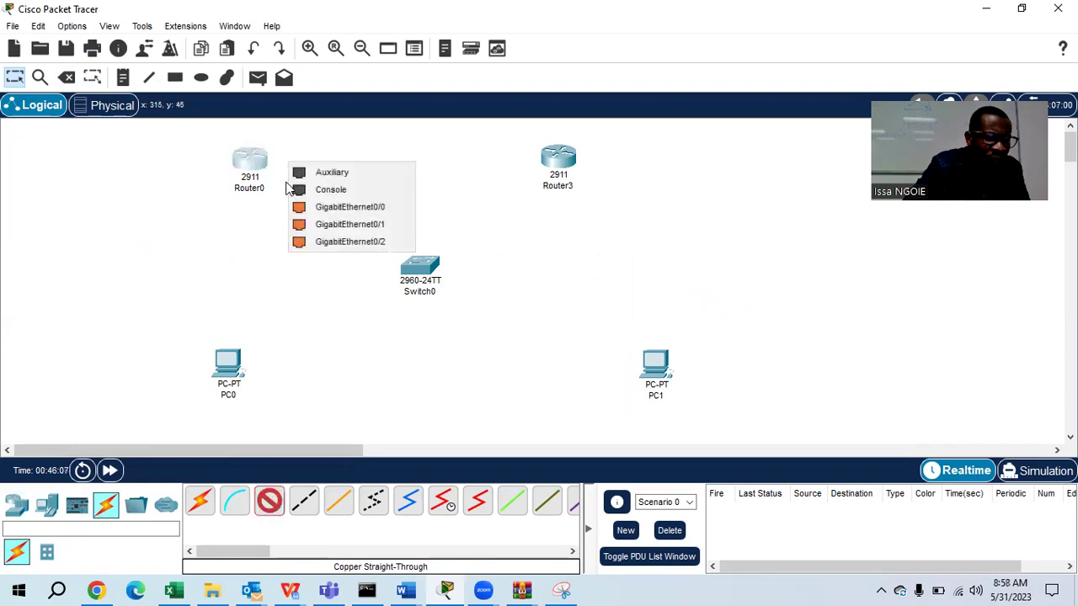
click(325, 208)
click(412, 268)
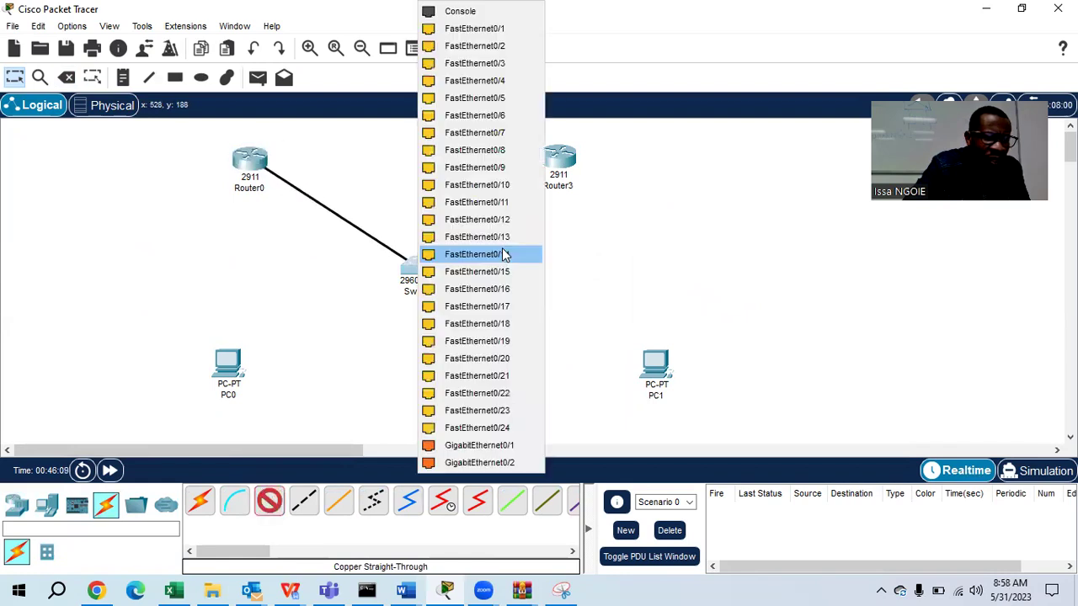
click(479, 444)
Step: Connect Router3's GigabitEthernet0/0 to Switch0's GigabitEthernet0/2 with a copper straight-through cable
click(270, 502)
click(559, 158)
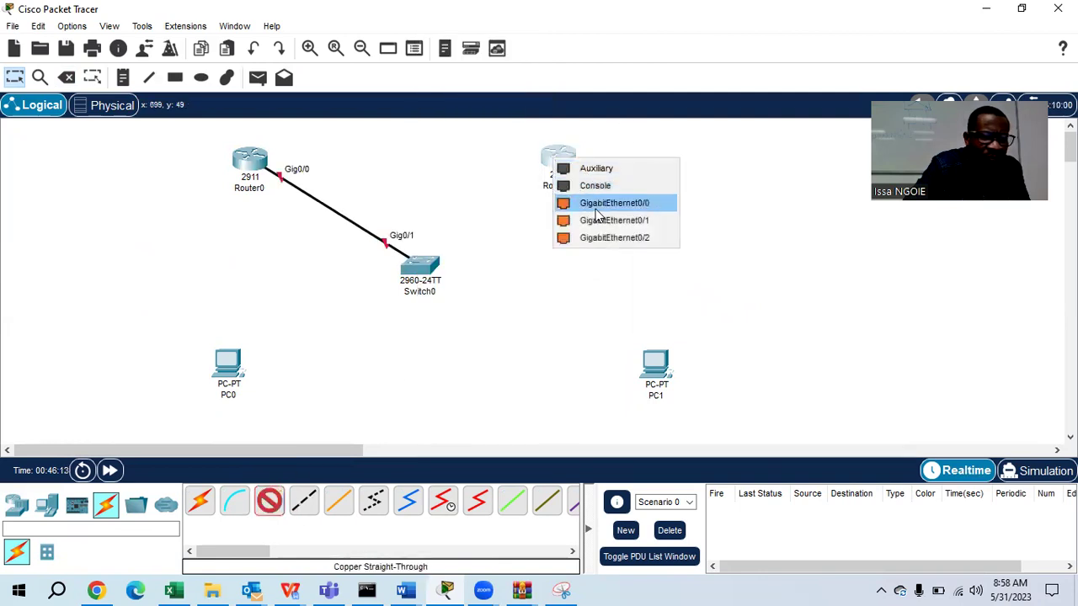
click(596, 206)
click(421, 266)
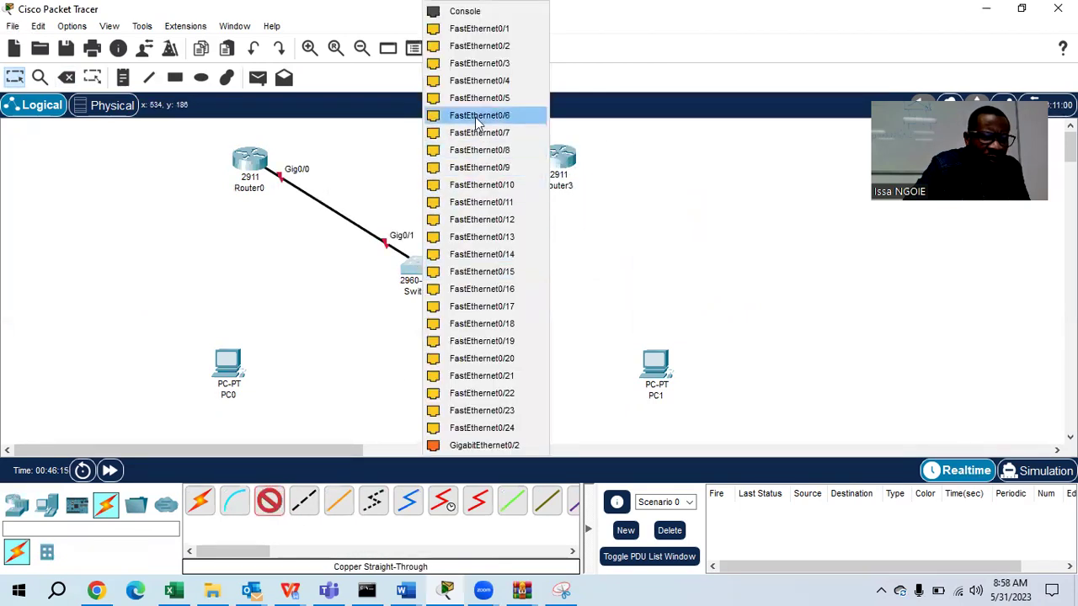
click(470, 448)
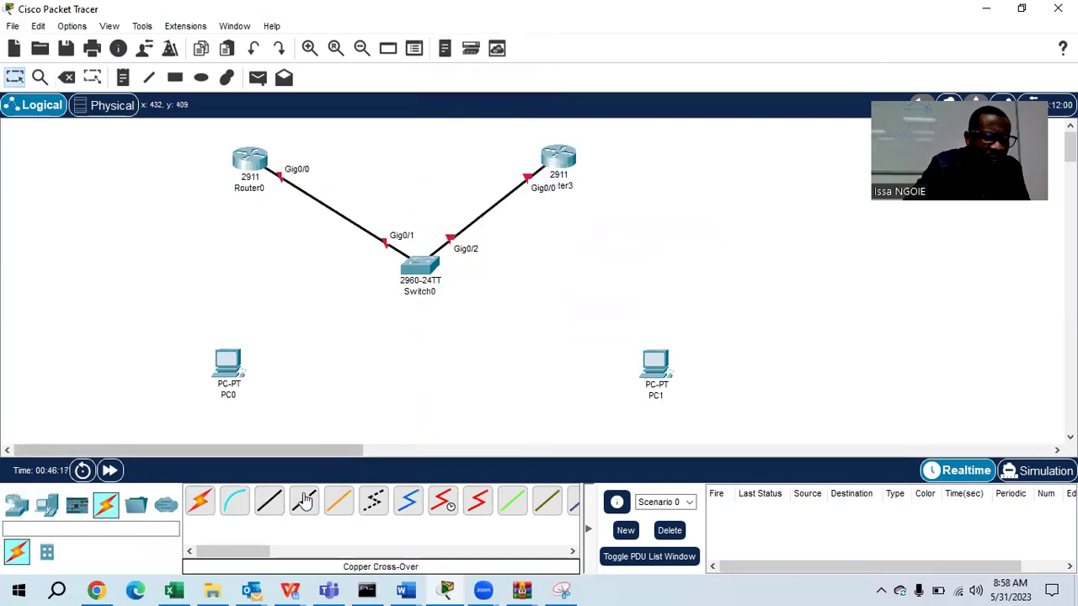
Step: Connect Switch0's FastEthernet0/14 to PC0's FastEthernet0 with a copper straight-through cable
click(270, 502)
click(434, 267)
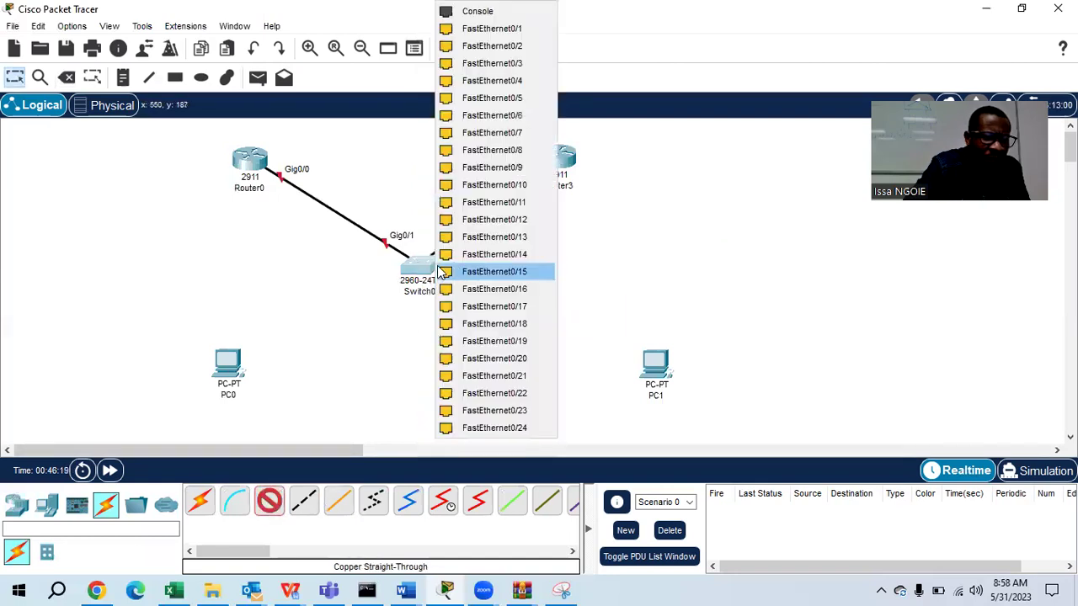
click(472, 253)
click(234, 366)
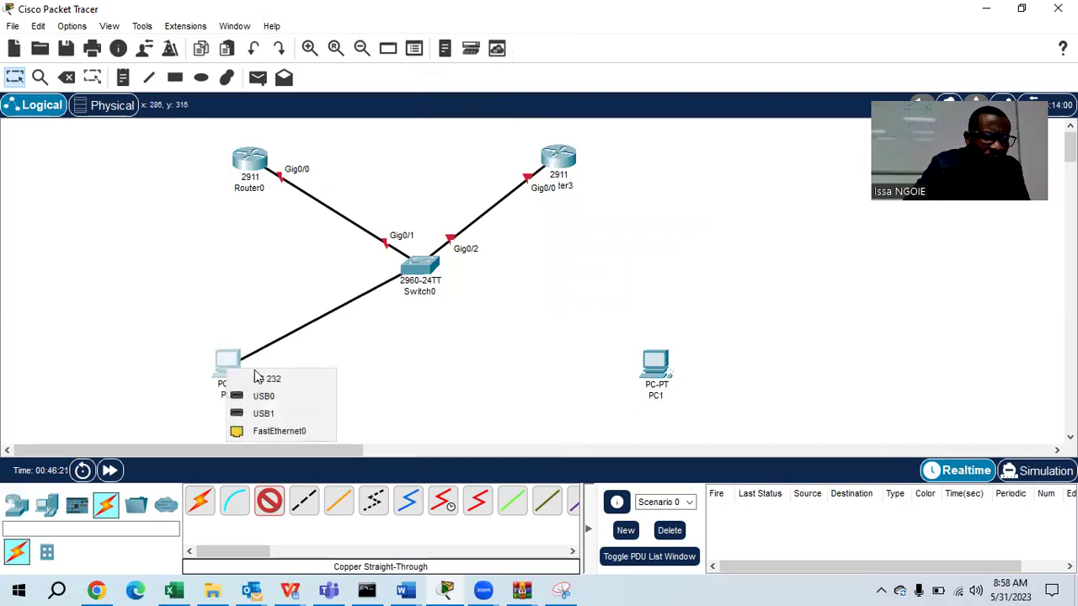
click(272, 431)
Step: Connect Switch0's FastEthernet0/17 to PC1's FastEthernet0 with a copper straight-through cable
click(272, 502)
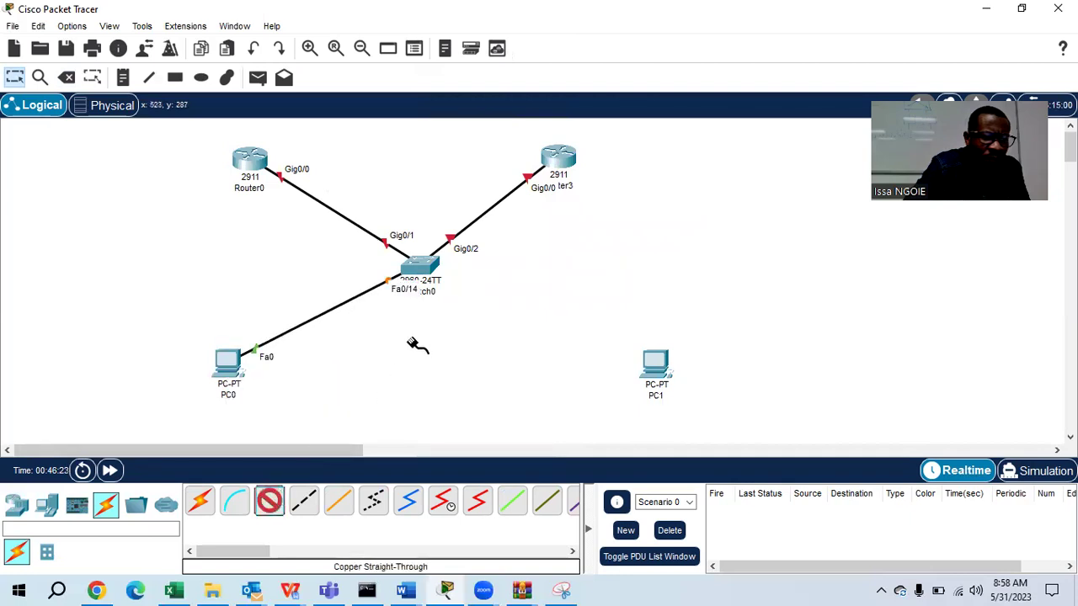
click(422, 270)
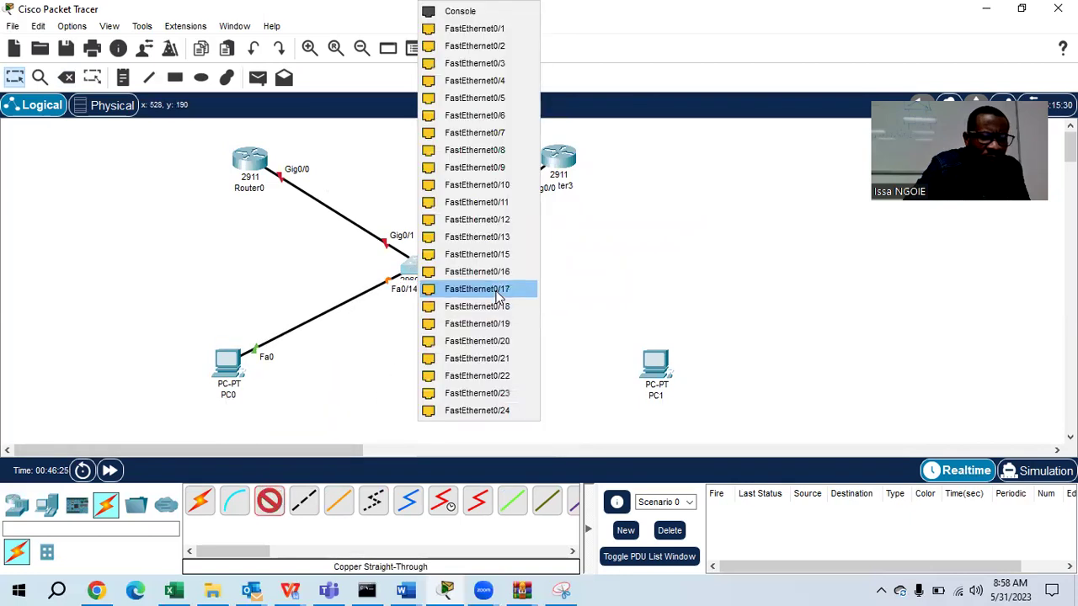
click(499, 306)
click(659, 367)
click(707, 432)
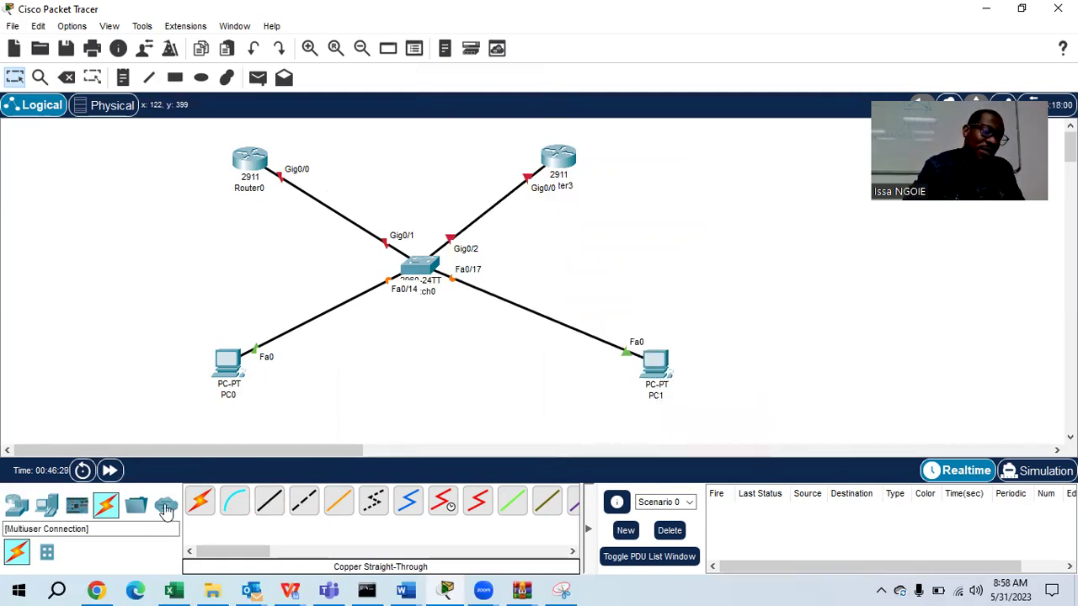
Step: Run a console cable from PC0's RS 232 port to Router0's Console port
click(235, 501)
click(228, 362)
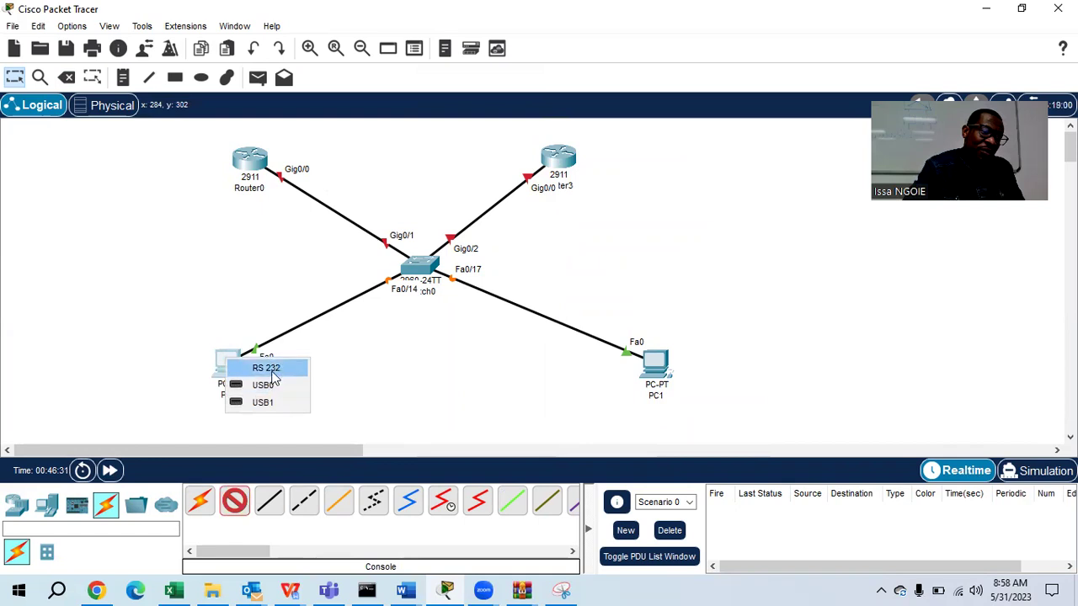
click(272, 369)
click(249, 159)
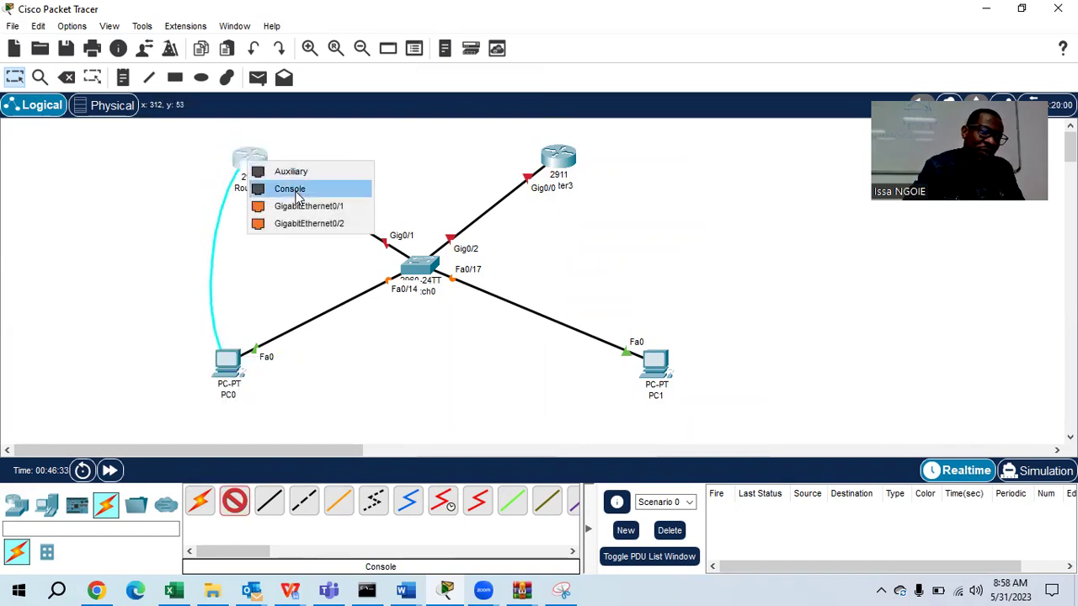
click(296, 187)
Step: Run a console cable from PC1's RS 232 port to Router3's Console port
click(235, 502)
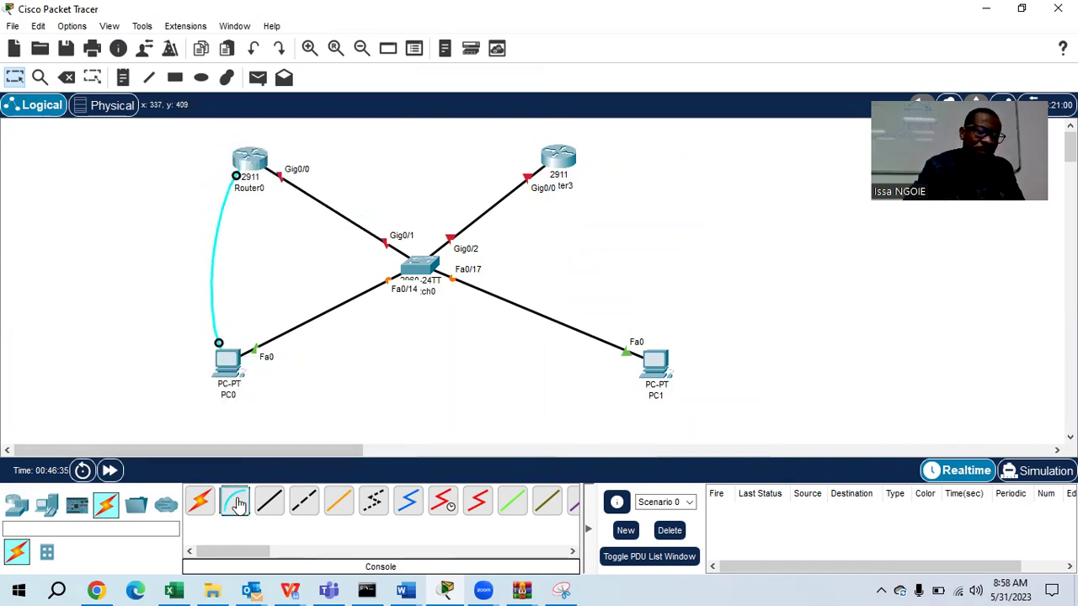
click(653, 357)
click(714, 367)
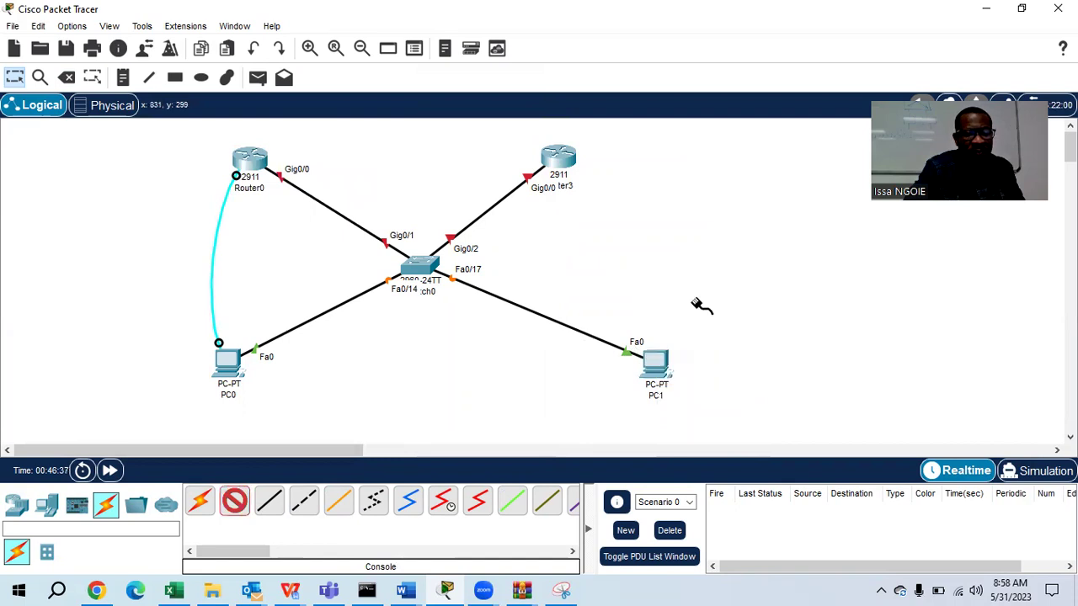
click(557, 156)
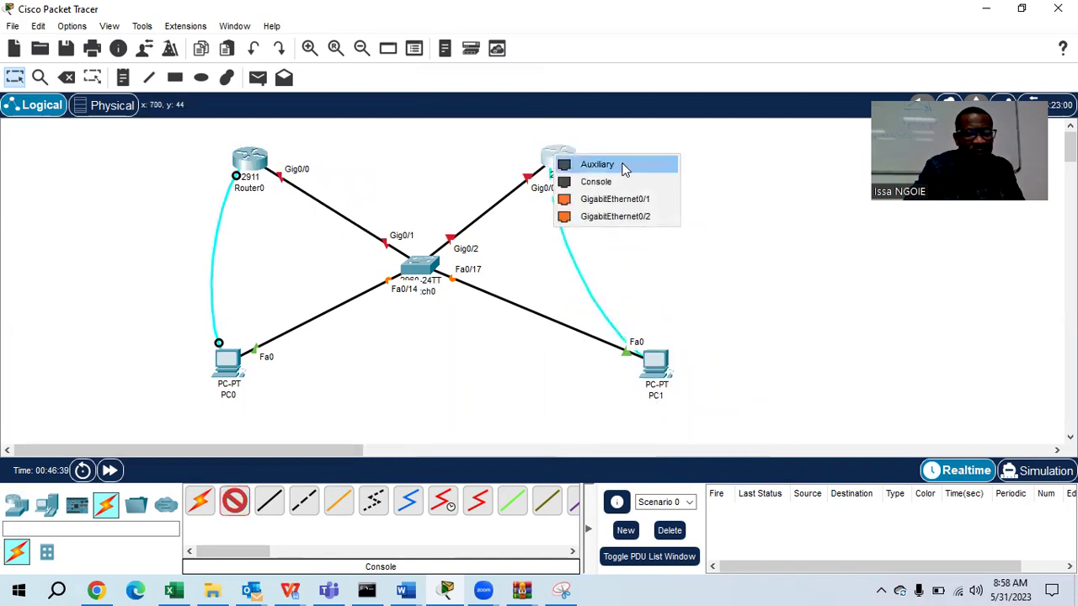
click(612, 184)
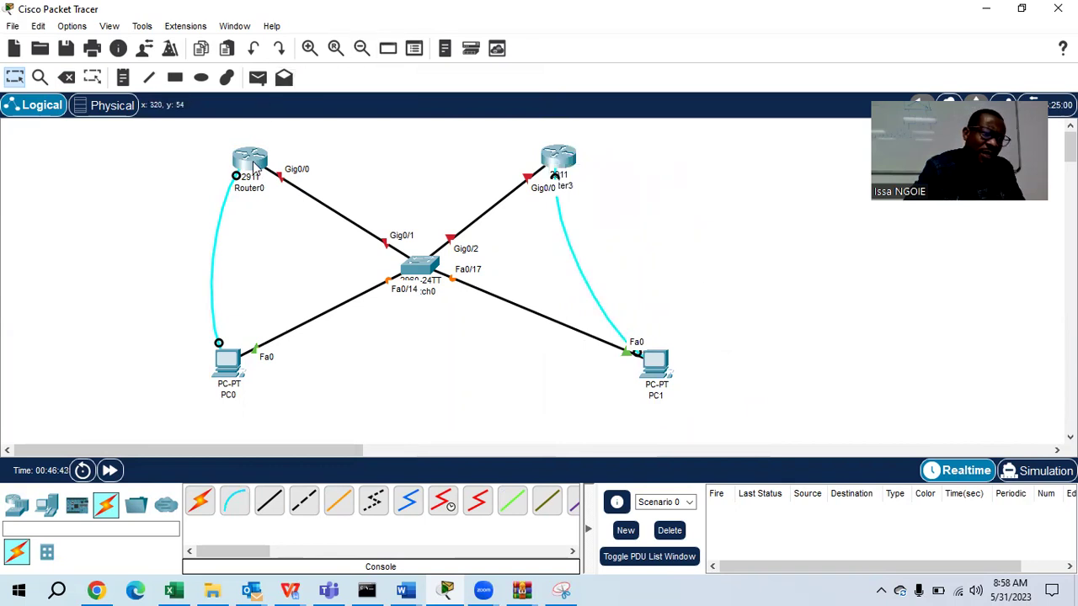
Step: Add text notes with the address 192.168.1.3/24 beside Router3 and 192.168.1.2 beside Router0
click(122, 77)
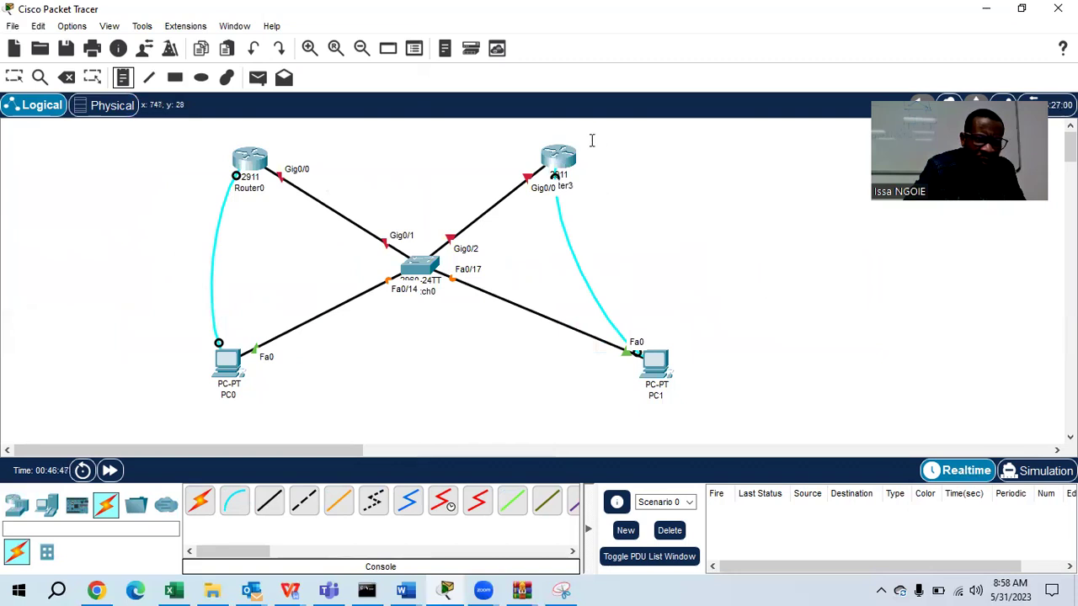
click(456, 160)
text(192.168.1.3/24)
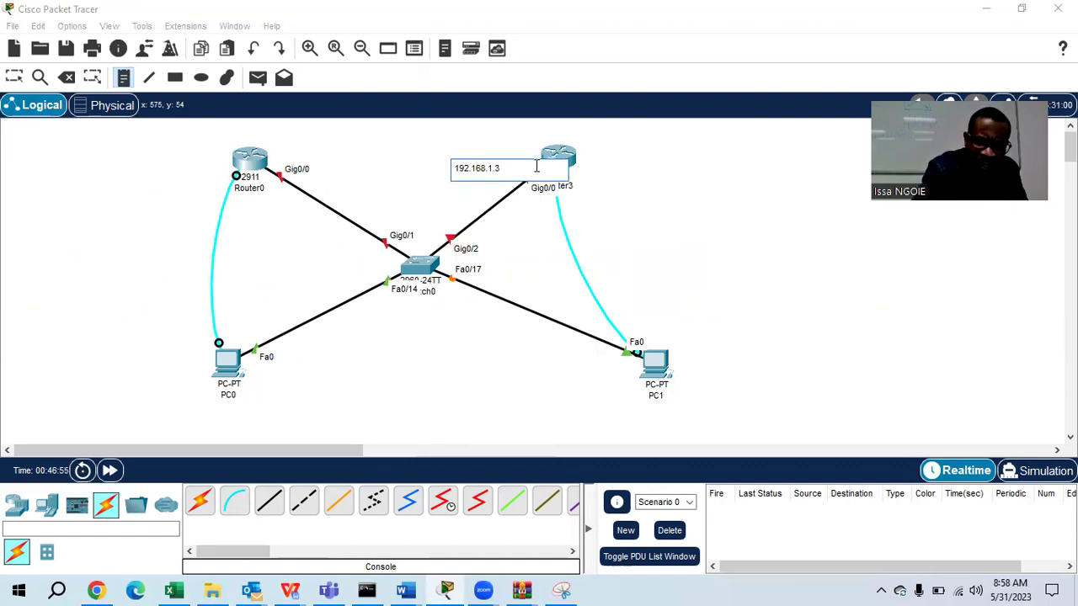
click(275, 152)
text(192.168.1.2)
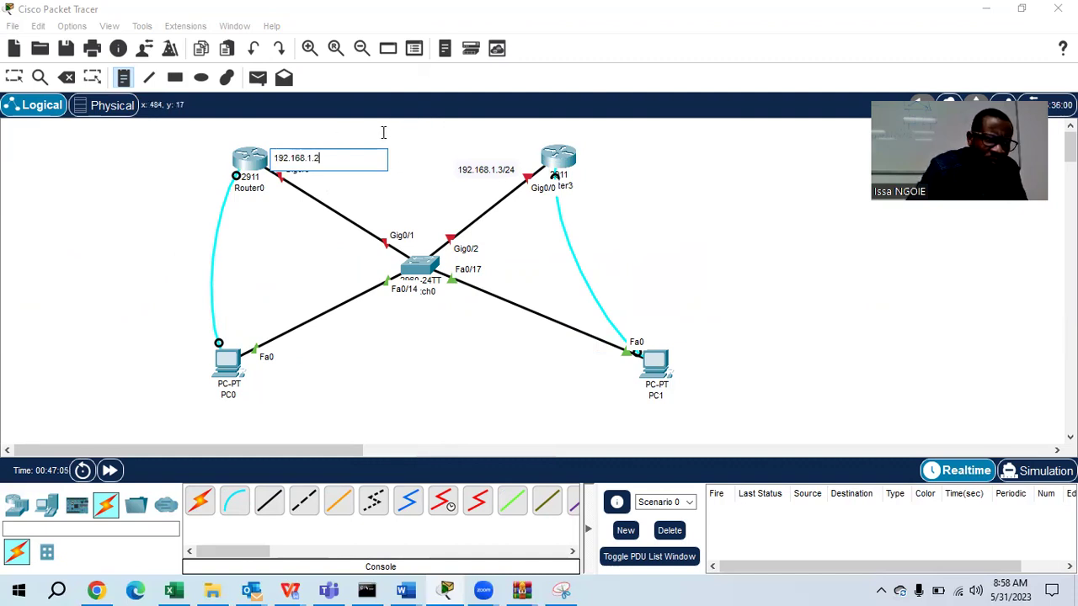
Step: Add the notes "VIRTUAL IP : 192.168.1.1" and "HSRP" between the two routers, and return to the selection tool
click(344, 126)
text(VIRTUAL IP)
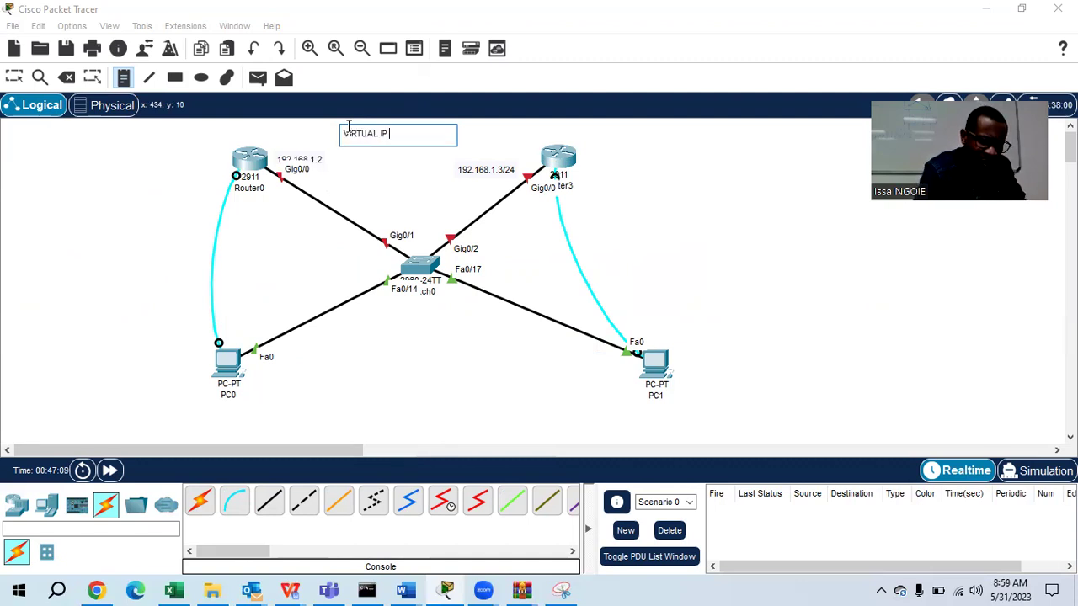
text( : 192.168.1.1)
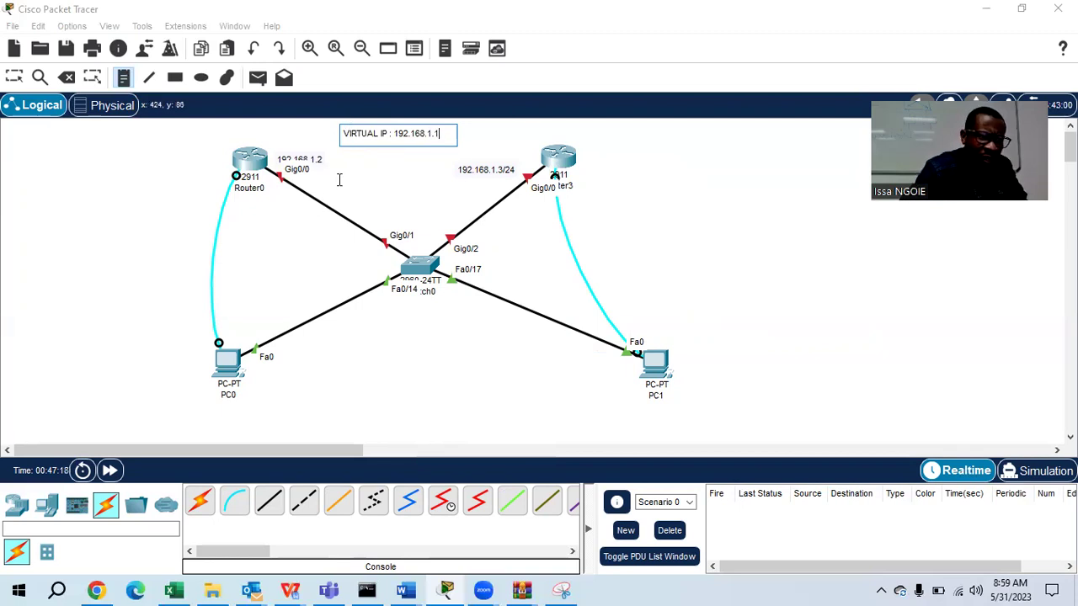
click(374, 181)
text(h)
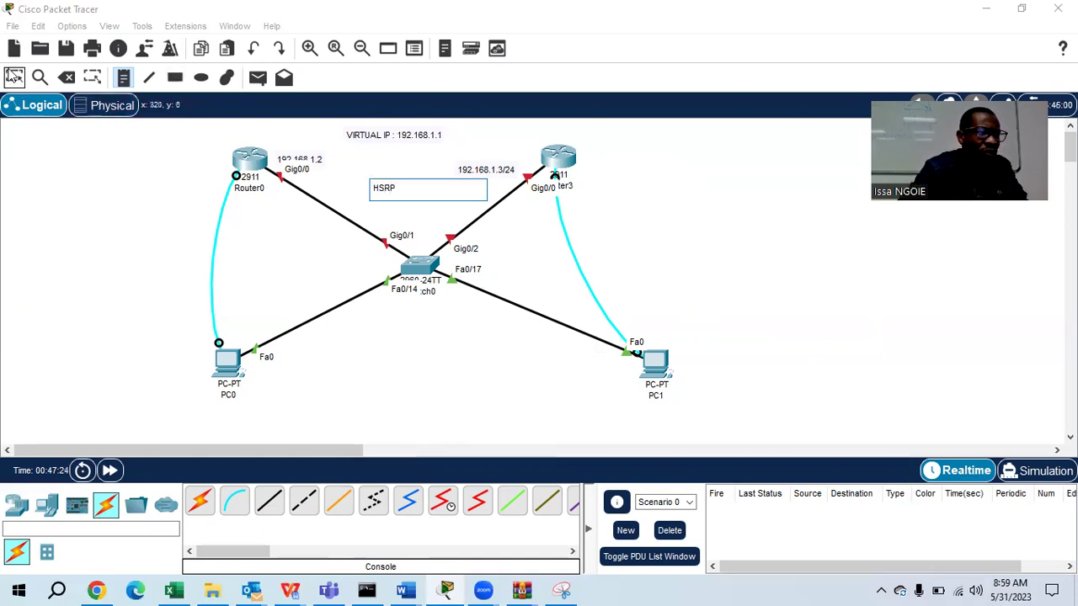
click(8, 76)
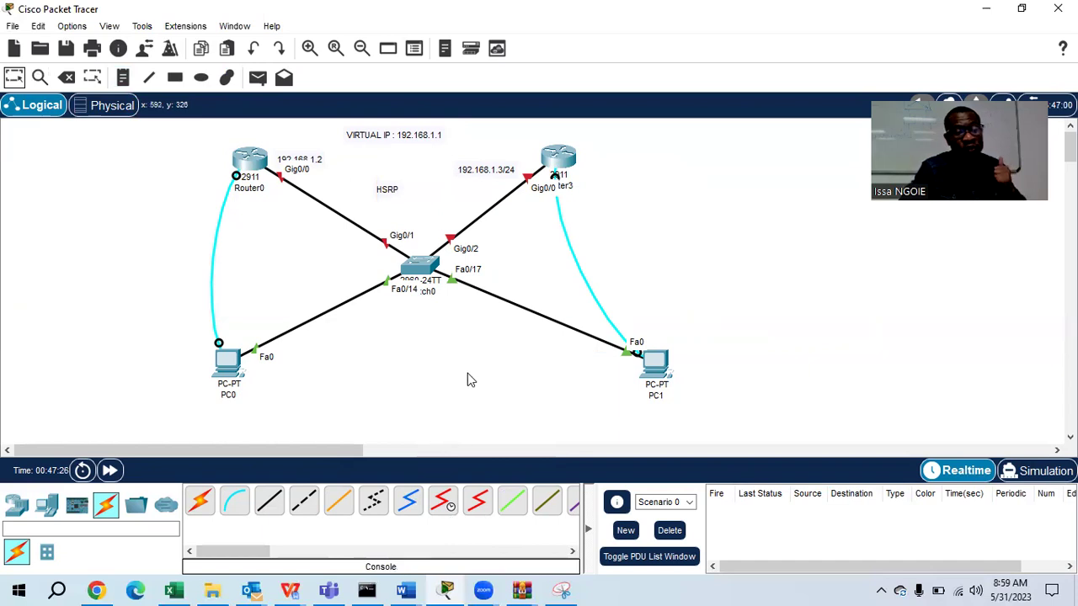
Step: Open a terminal session on PC0 with the default settings to reach Router0's console, and widen its window
click(249, 160)
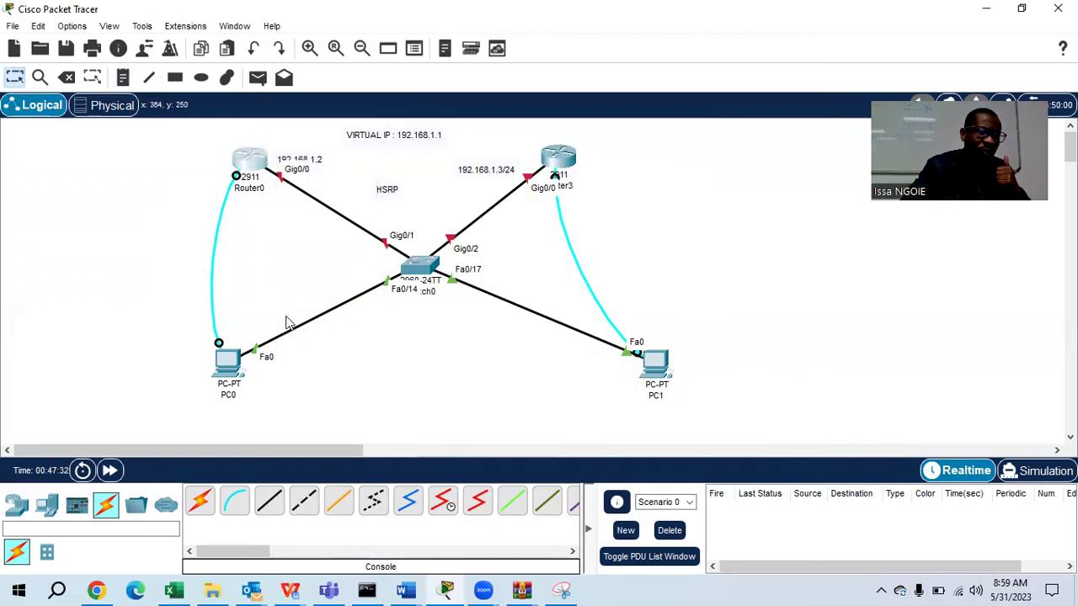
click(223, 366)
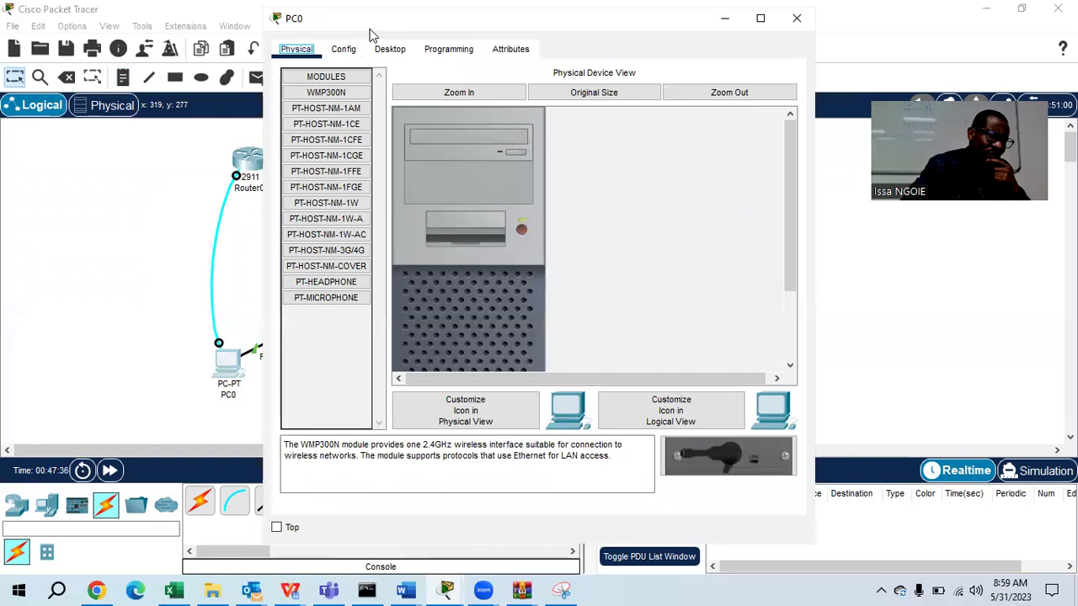
click(391, 49)
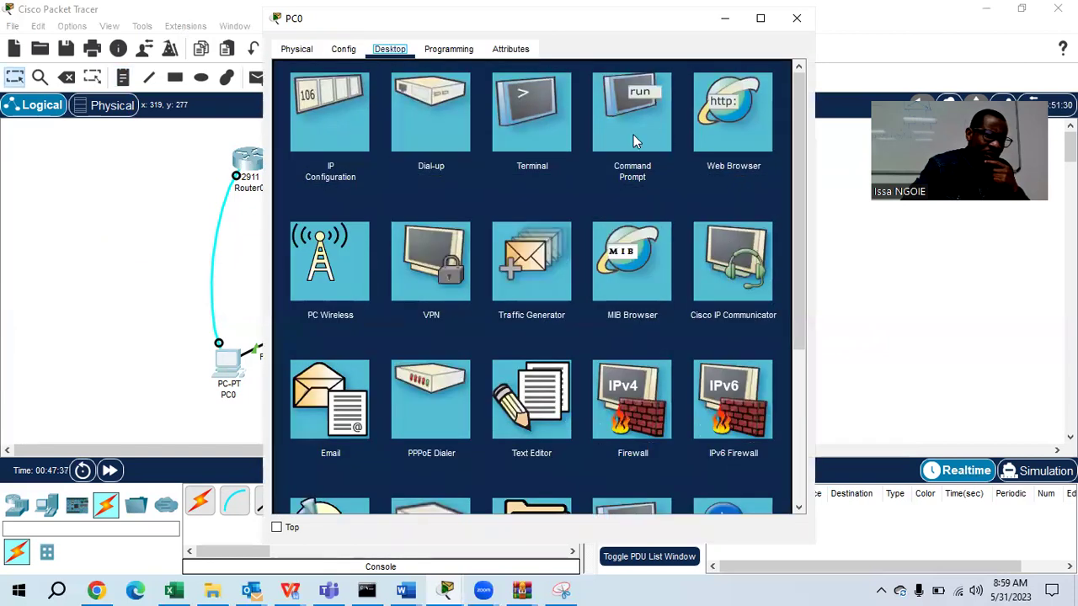
click(542, 134)
click(768, 226)
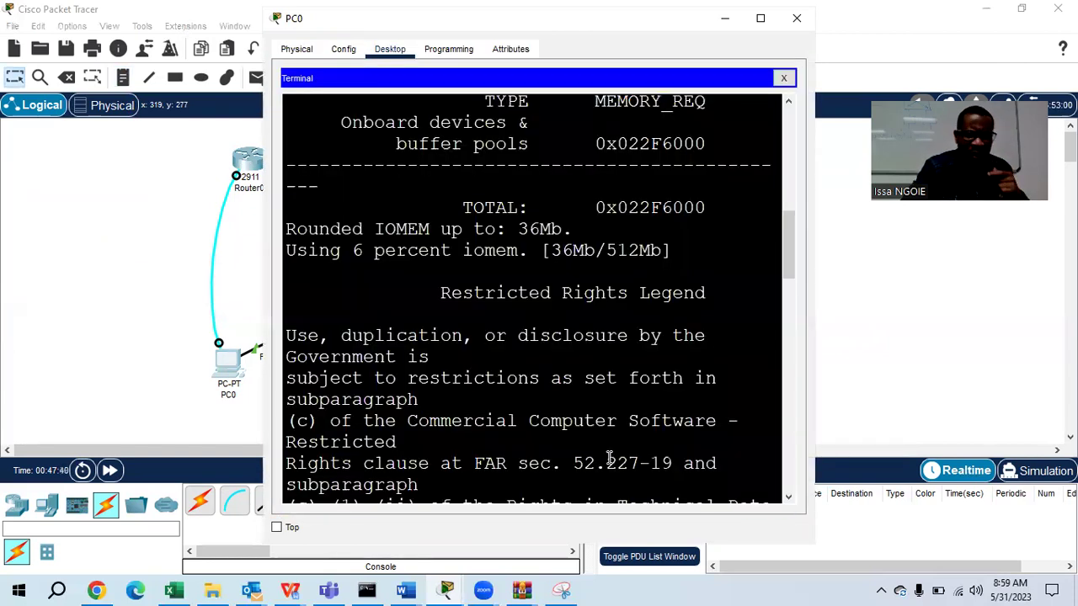
drag(818, 286, 1044, 280)
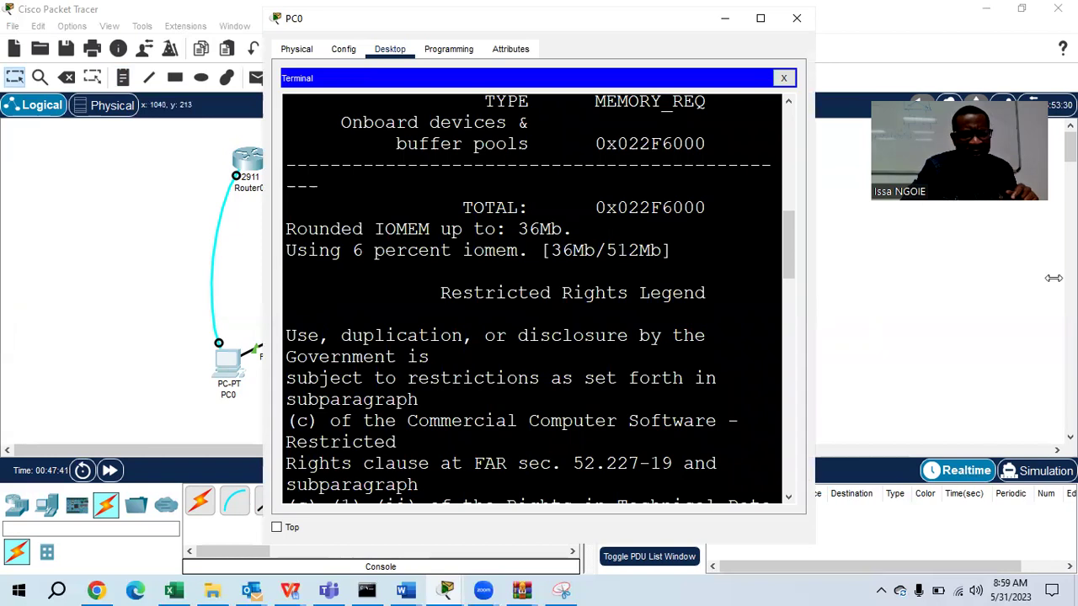
Step: Decline Router0's initial configuration dialog with NO and bring up the router's command prompt
text(NO)
key(Return)
key(Return)
key(Return)
key(Return)
Step: Enter privileged mode on Router0 with EN and global configuration mode with CONF T
text(EN)
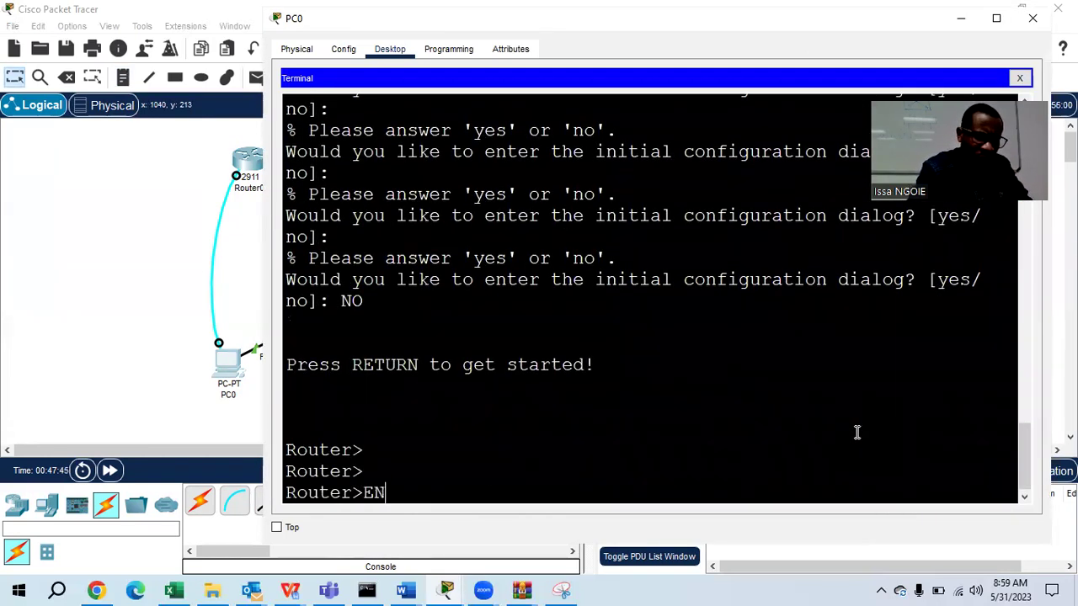
key(Return)
key(Return)
text(CONF T)
key(Return)
key(Return)
key(Return)
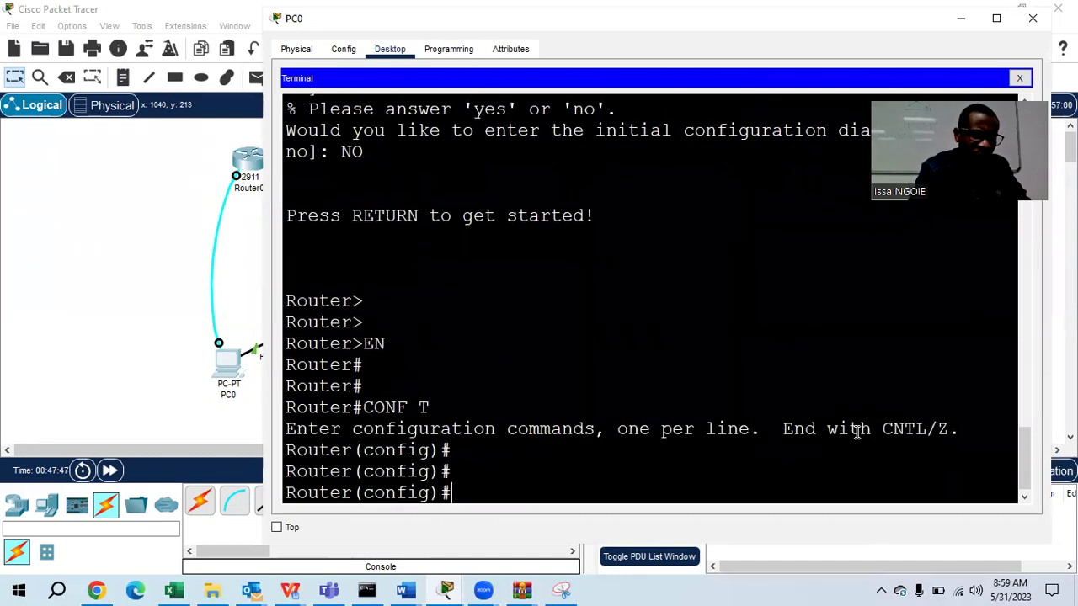
Step: Enter Router0's interface configuration with INT G0/0 and enable the interface with NO SHU
text(INT G0/0)
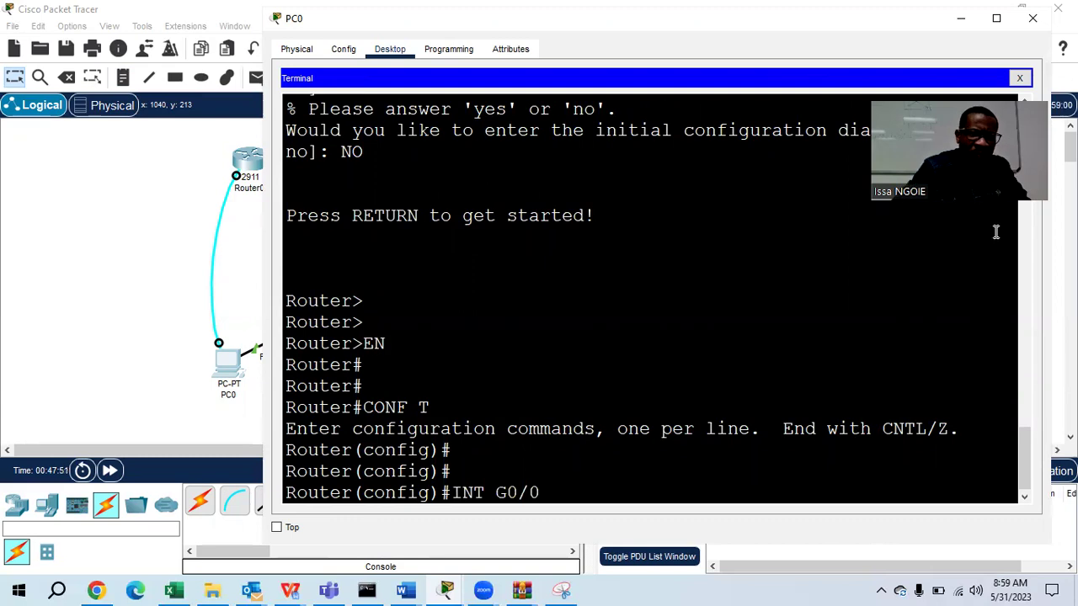
drag(841, 21, 882, 20)
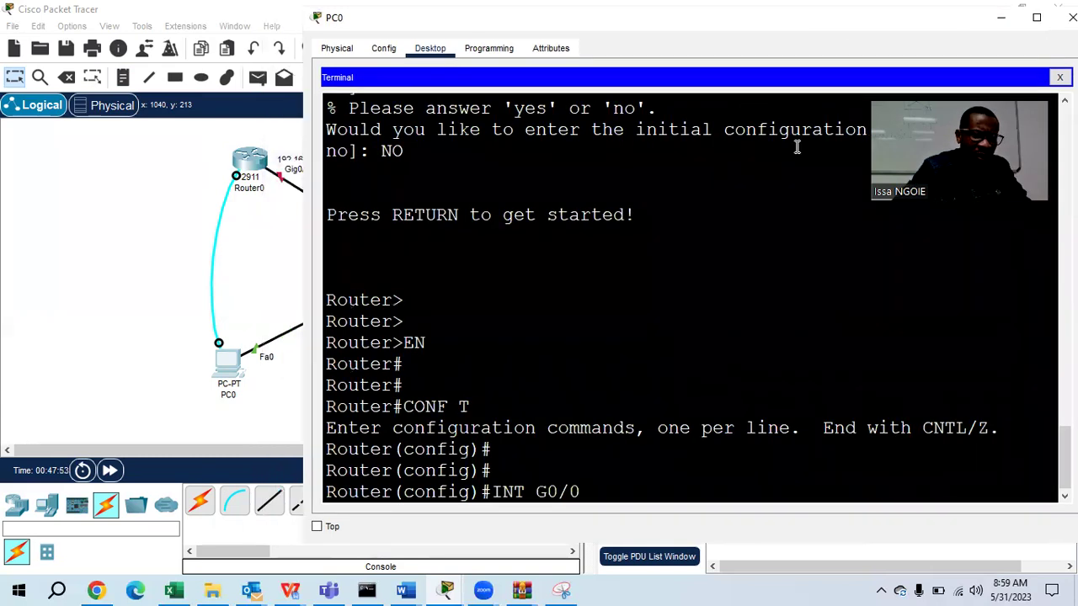
key(Return)
key(Return)
text(NO SHU)
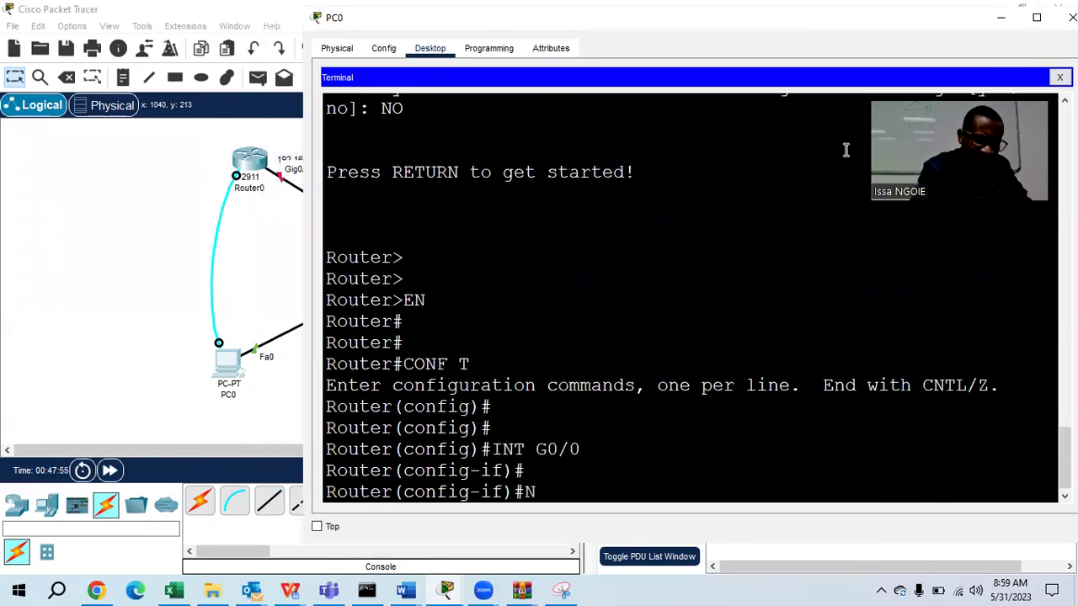
key(Return)
Step: Assign the address 192.168.1.2 with mask 255.255.255.0 to Router0's G0/0 interface using IP ADDRESS
text(IP ADDRESS)
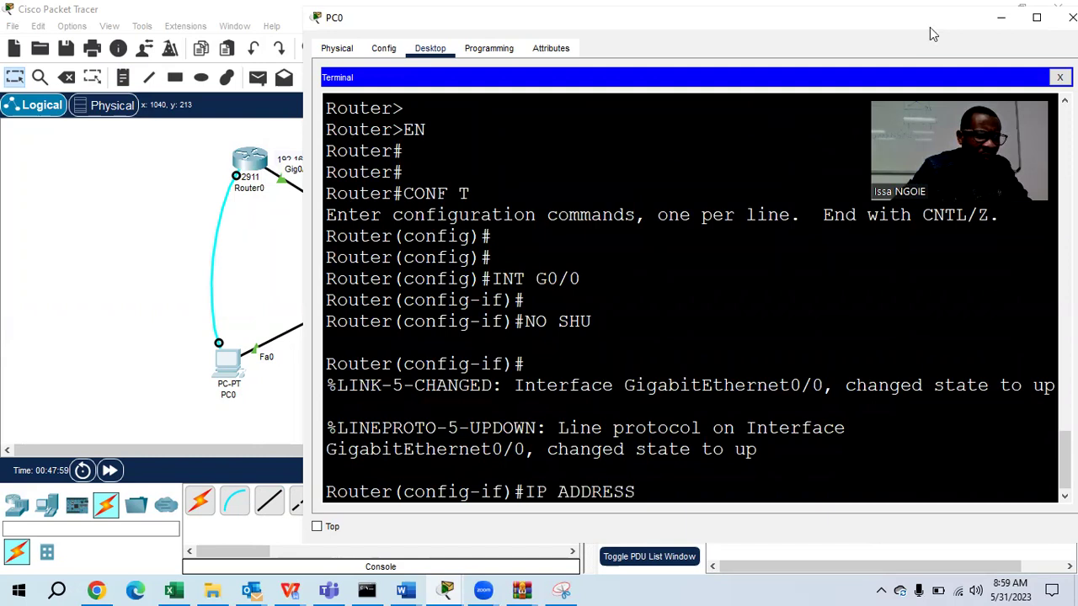
drag(930, 27, 1013, 31)
text(192.168.1.2 255.255.255.0)
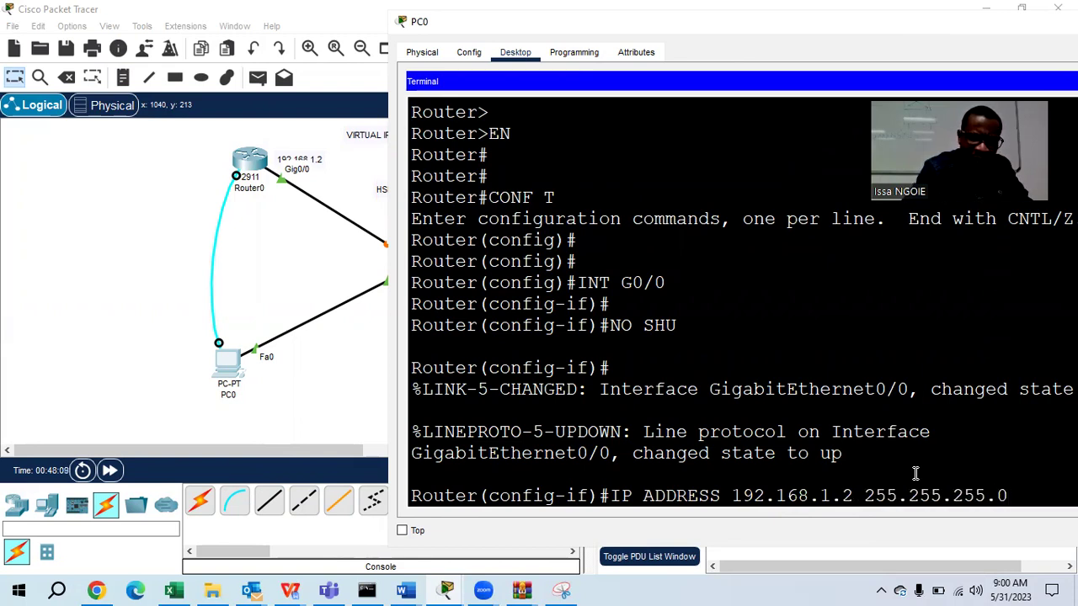
key(Return)
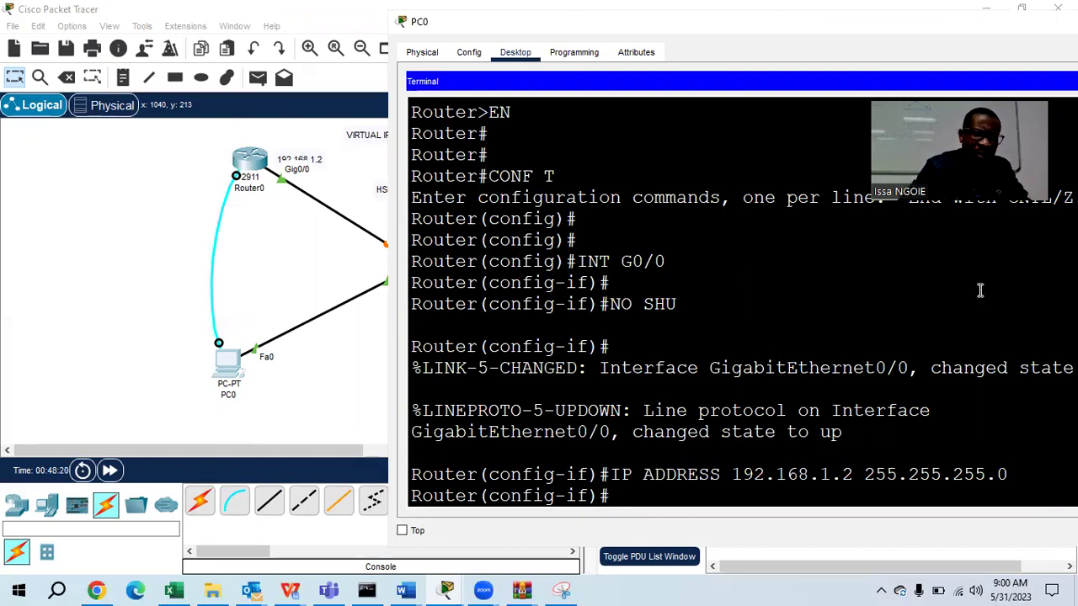
Step: Configure HSRP group 20 on Router0's G0/0 interface with virtual address 192.168.1.1 using STANDBY 20 IP
drag(935, 28, 1069, 26)
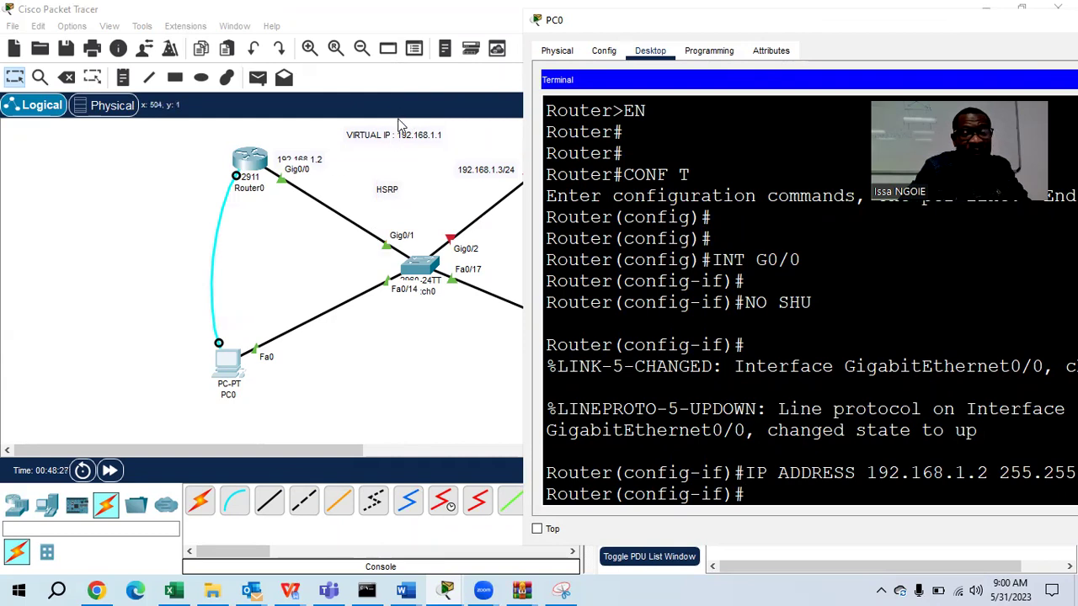
drag(841, 25, 605, 43)
text(STAN)
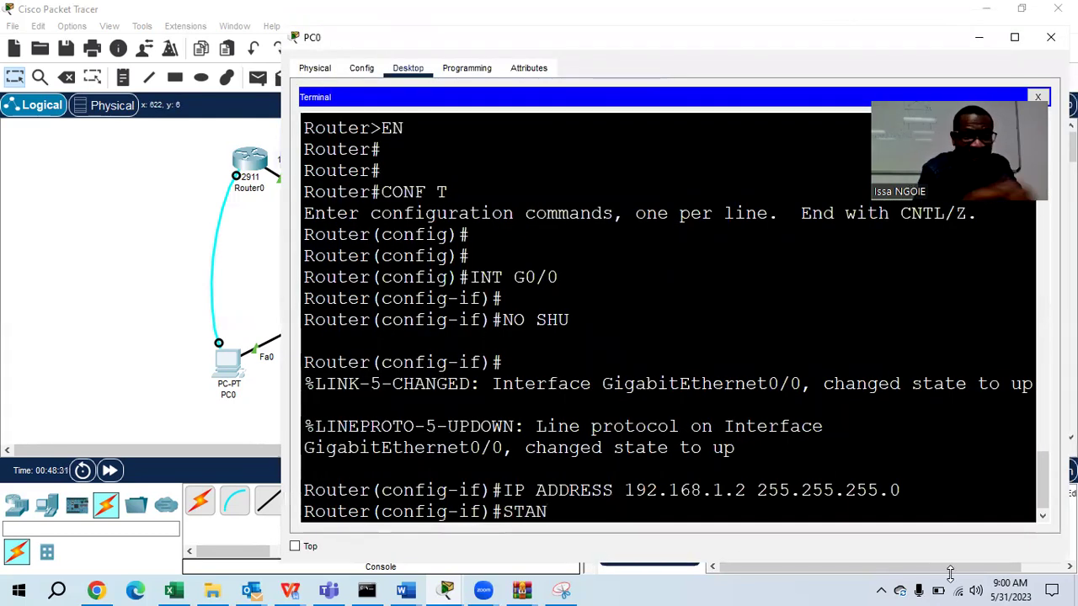
key(Tab)
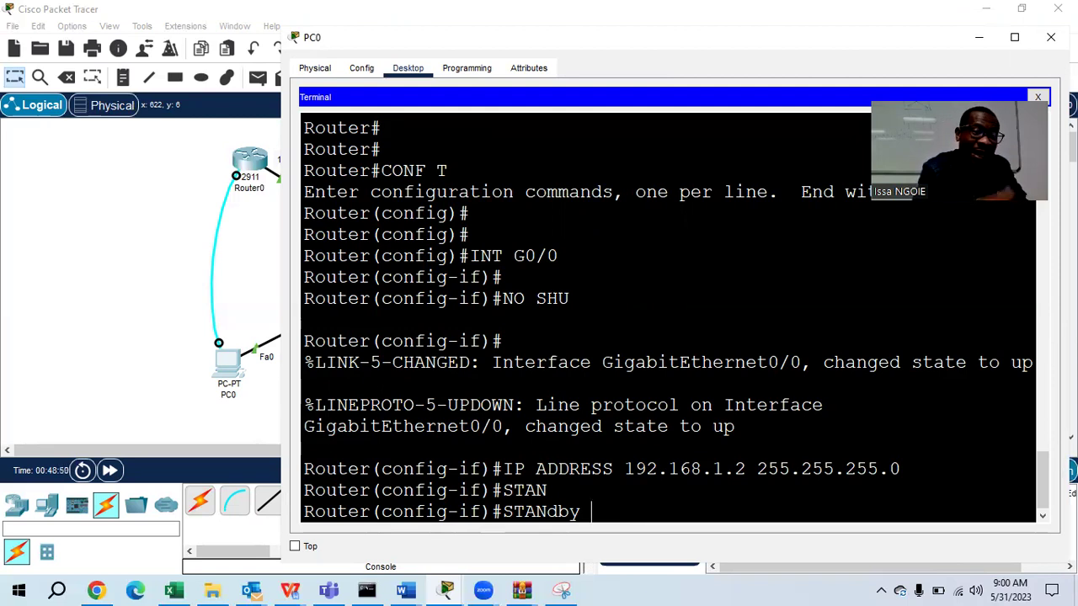
text(10)
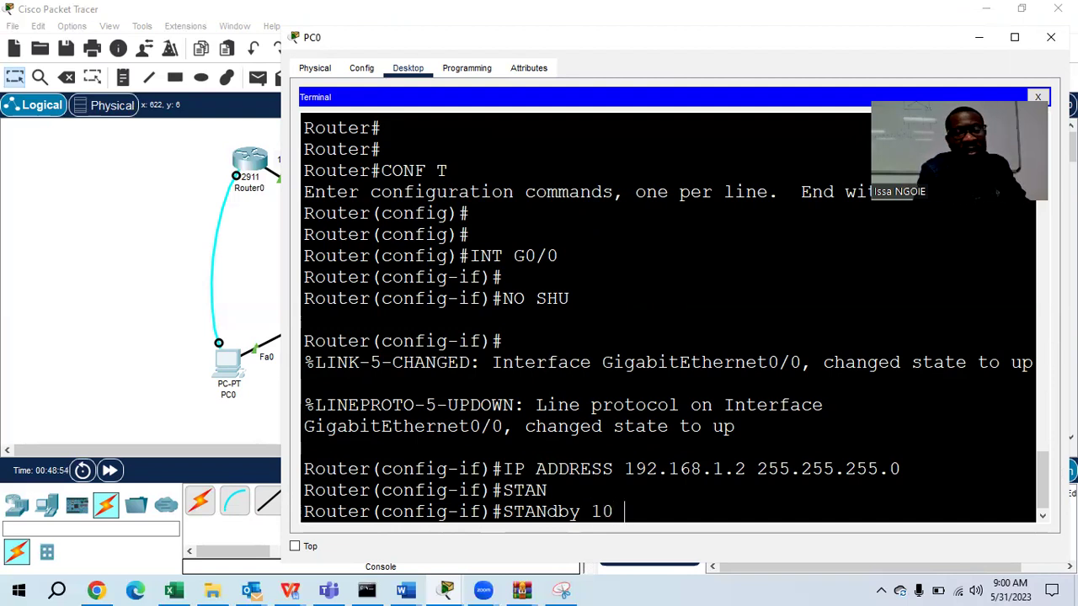
key(BackSpace)
key(BackSpace)
text(20)
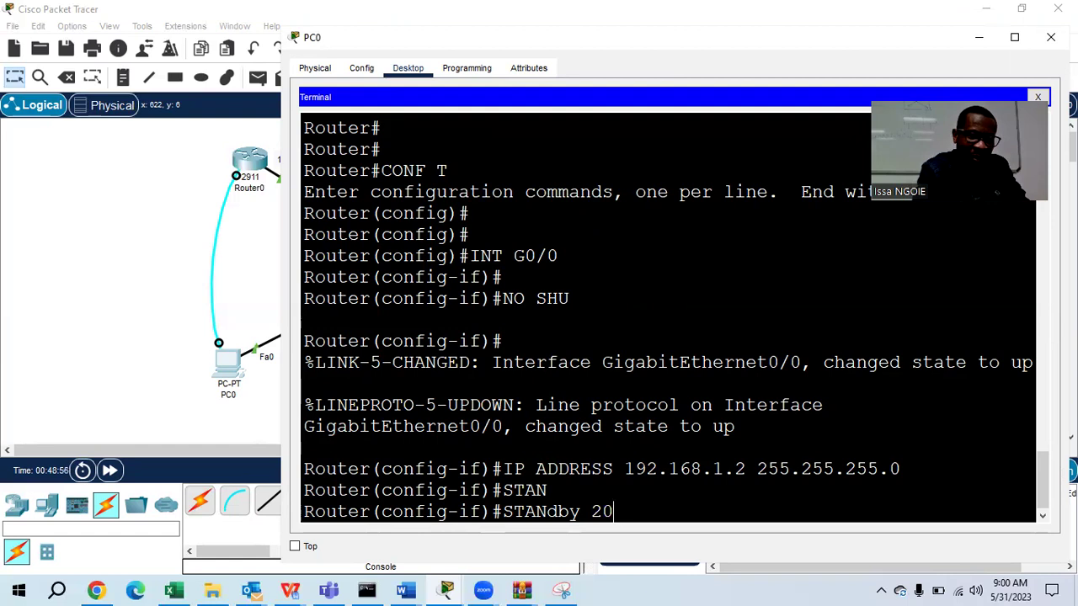
text( IP)
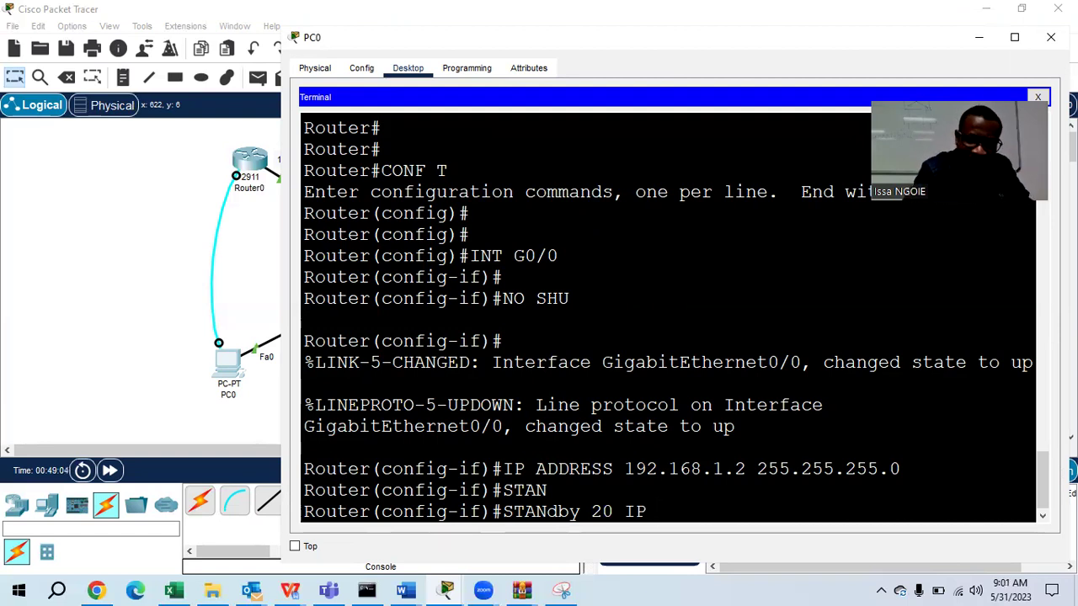
text( 192.168)
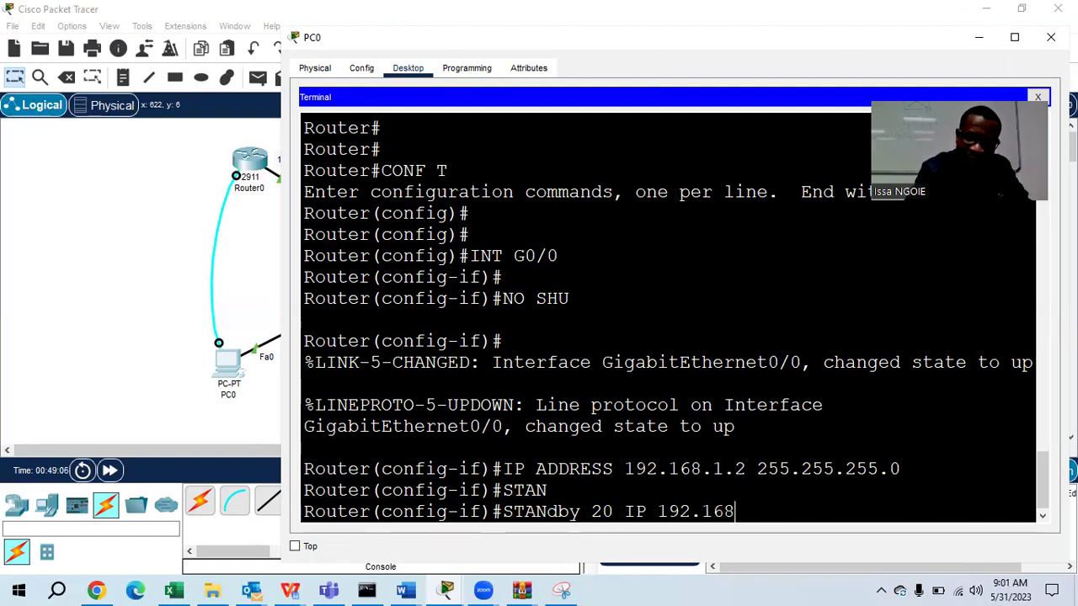
text(.1.1)
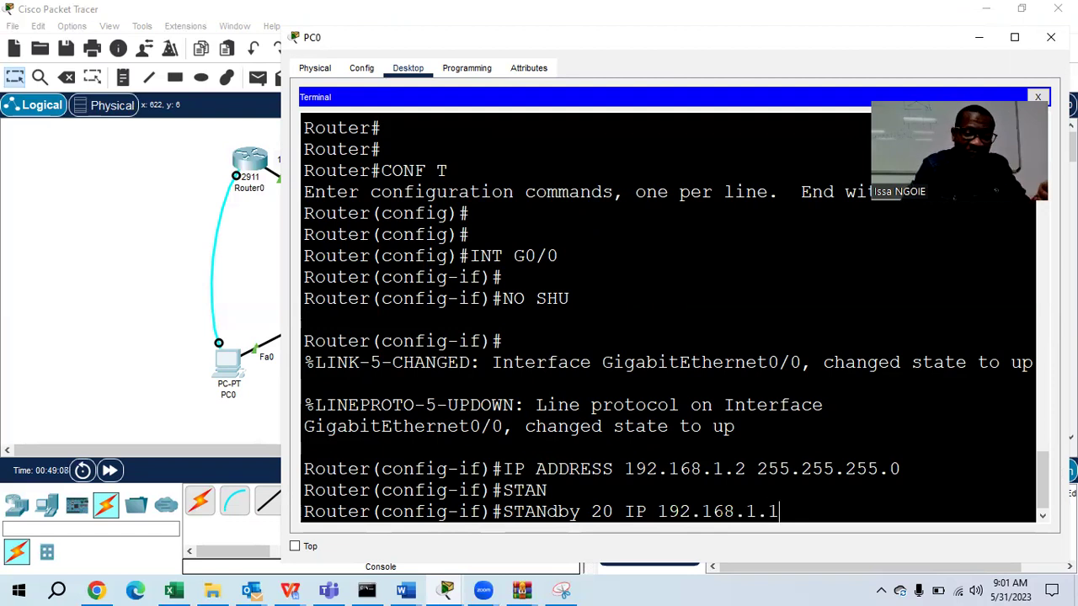
key(Return)
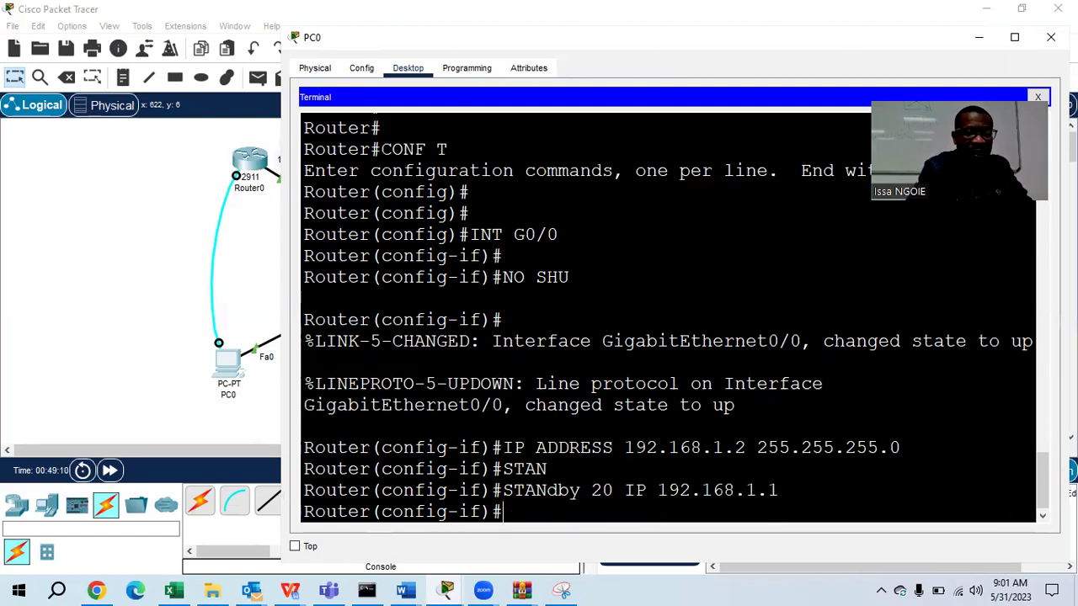
Step: Try to save Router0's configuration with DO SHOW COPY RUN and with DO SHOW COPY RUN START
text(DO SH)
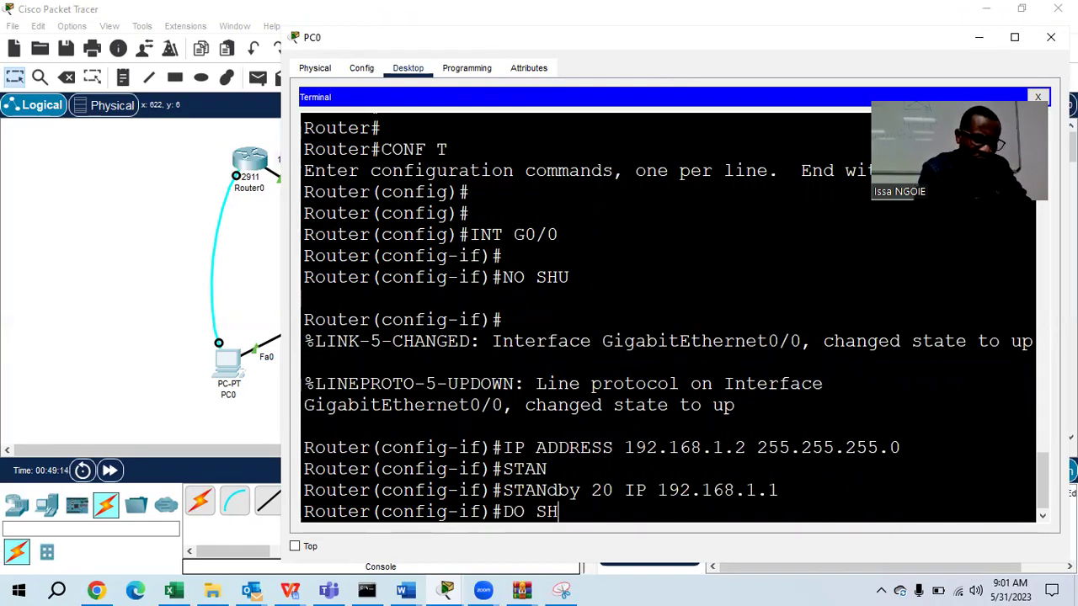
text(OW )
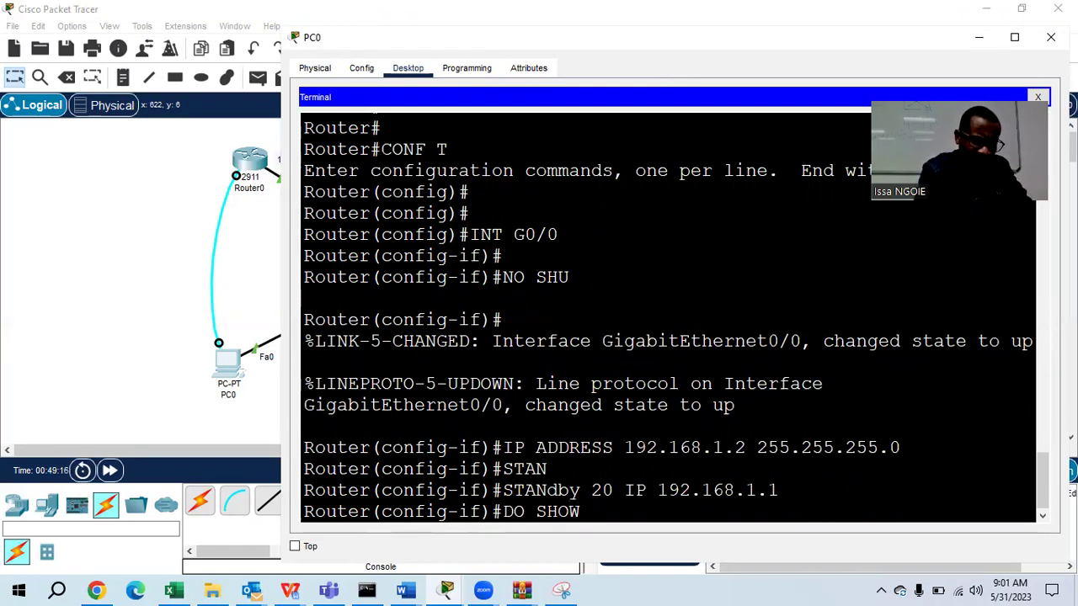
text(COPY RUN)
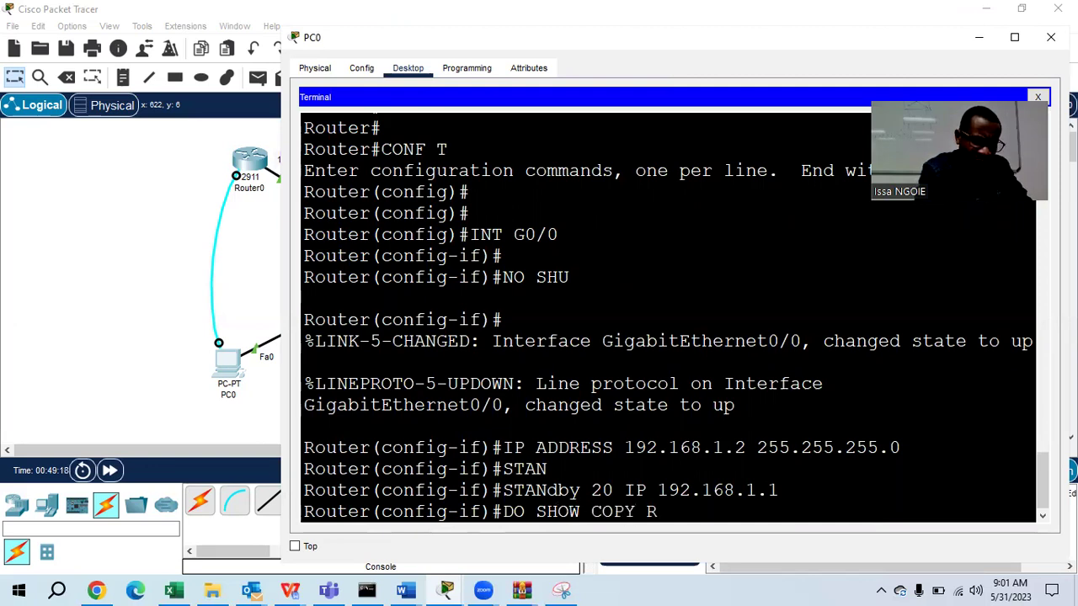
key(Return)
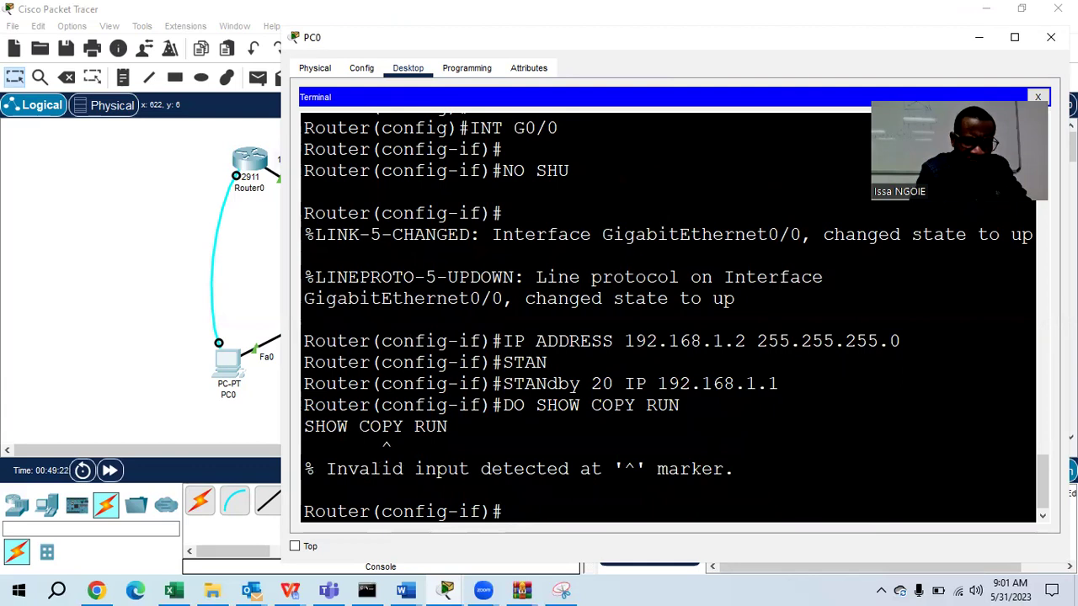
key(Up)
text(START)
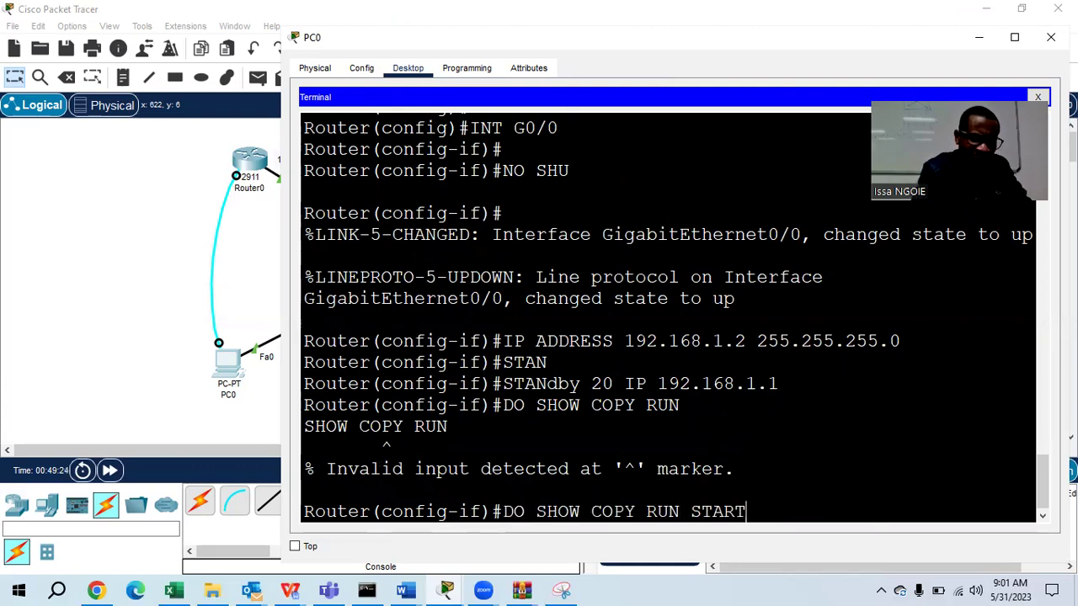
key(Return)
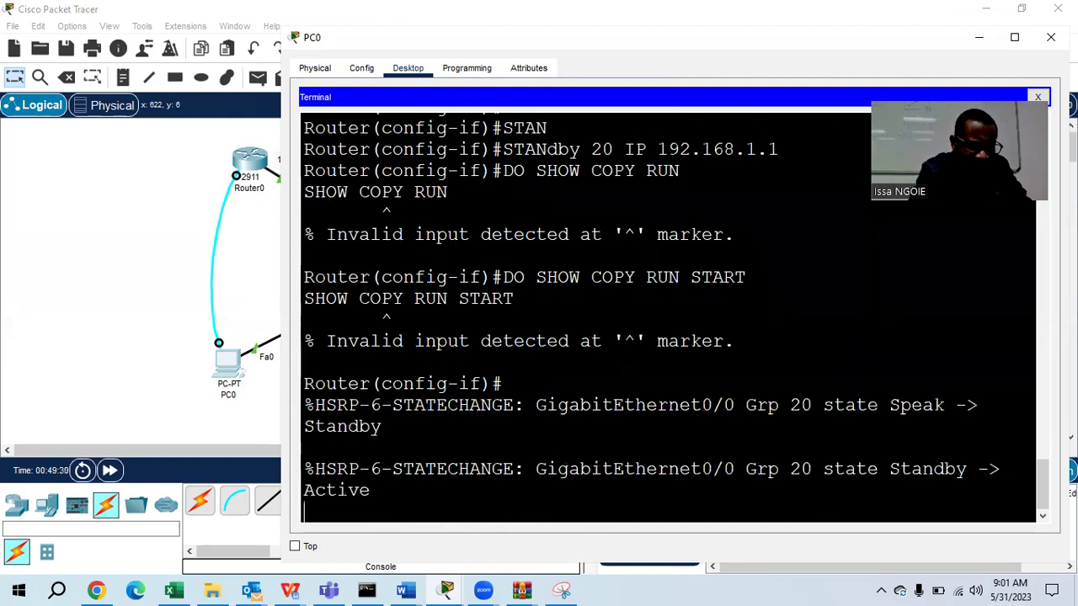
Step: Save Router0's configuration from interface mode with DO WR
key(Return)
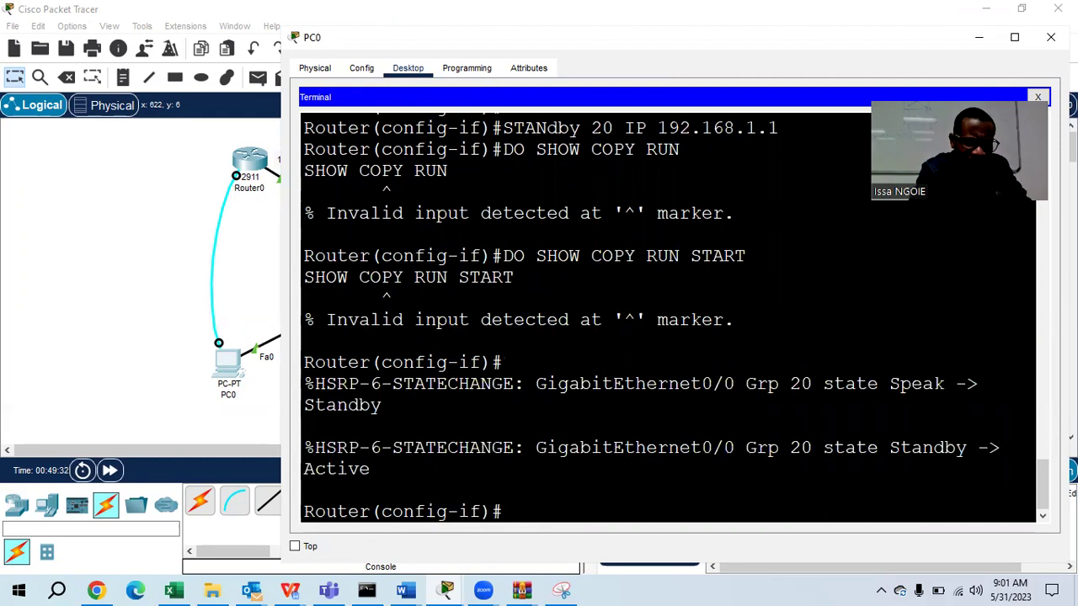
text(DO WR)
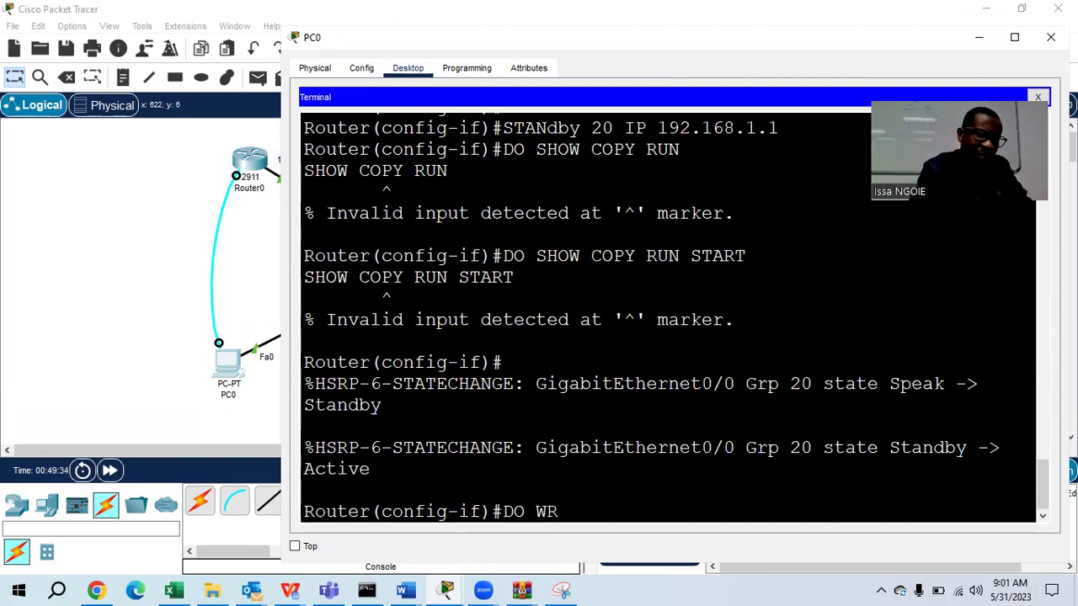
key(Return)
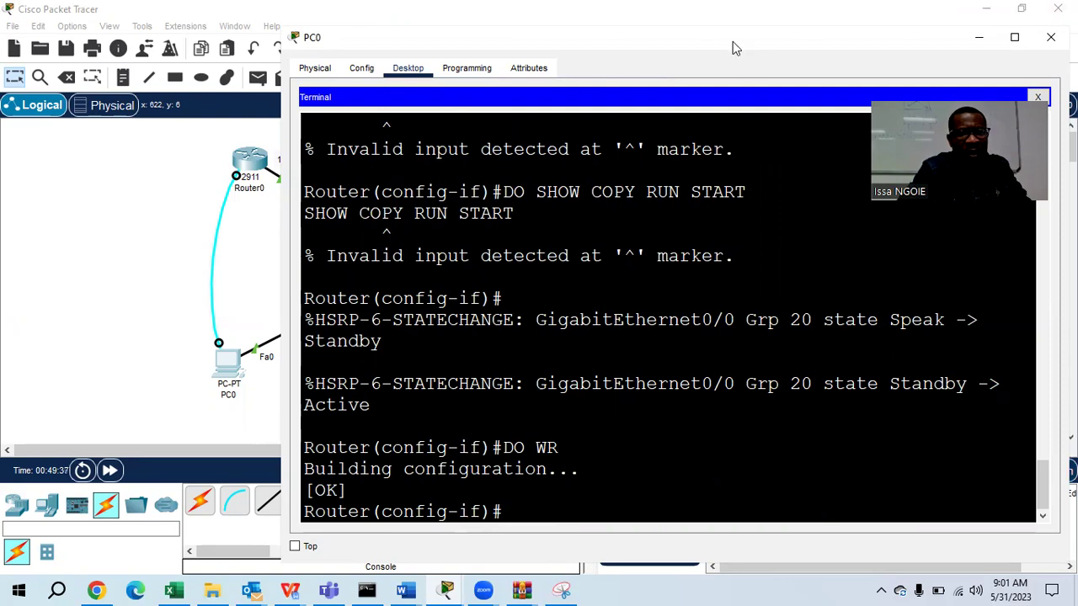
Step: Close PC0's window, open a terminal session on PC1 with the default port settings to reach Router3's console, and widen its window
drag(733, 41, 718, 76)
click(859, 77)
click(657, 363)
click(797, 18)
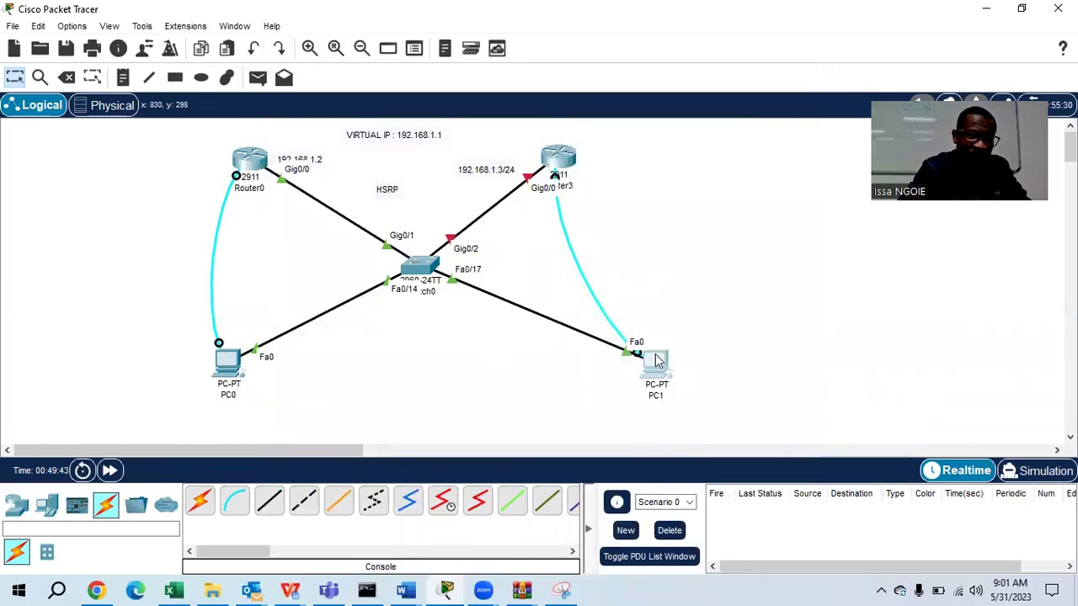
click(657, 359)
click(387, 50)
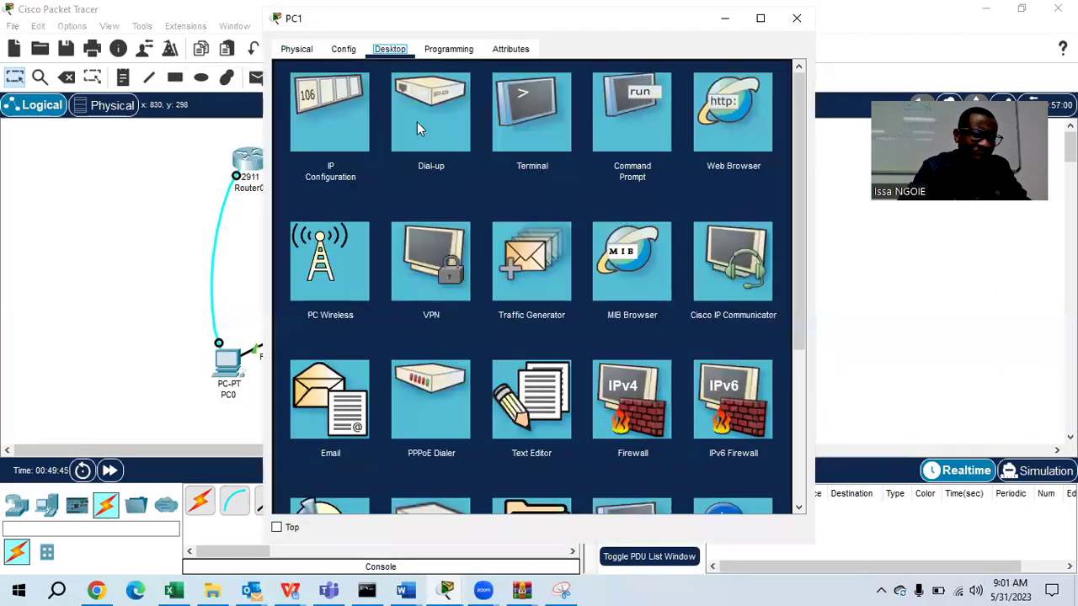
click(568, 137)
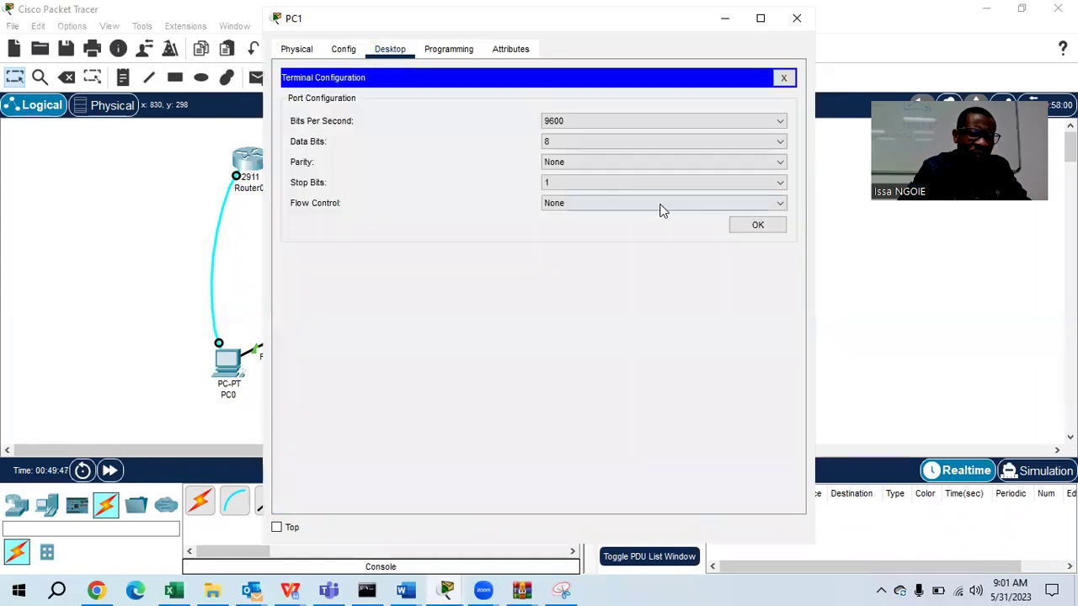
click(754, 229)
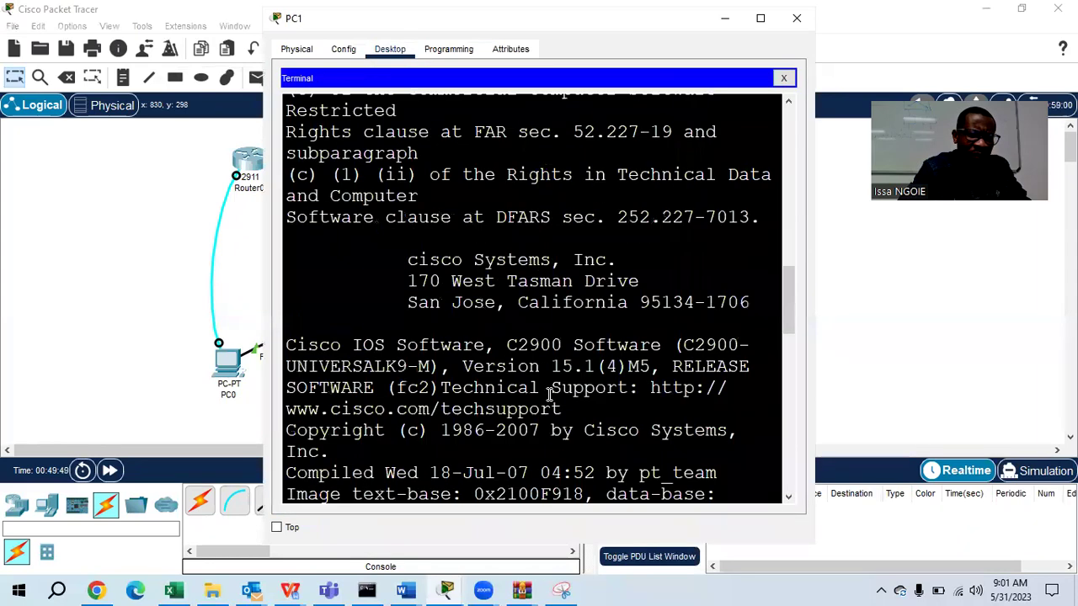
drag(820, 283, 970, 283)
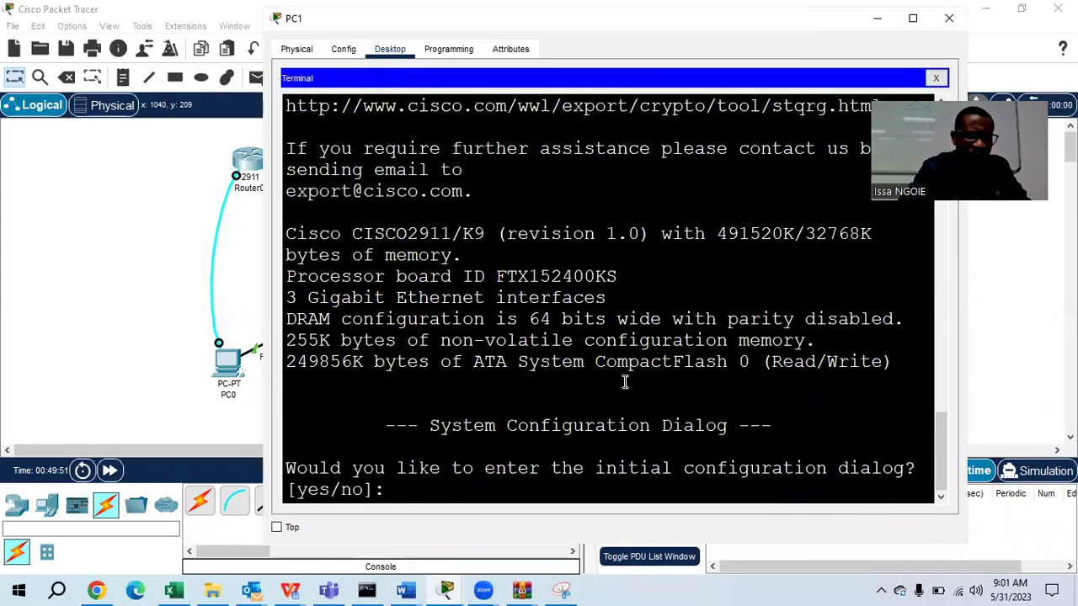
Step: Decline Router3's initial configuration dialog with NO and bring up the router's command prompt
text(NO)
key(Return)
key(Return)
key(Return)
Step: Enter privileged mode on Router3 with EN and global configuration mode with CONF T
text(EN)
key(Return)
key(Return)
text(CONF T)
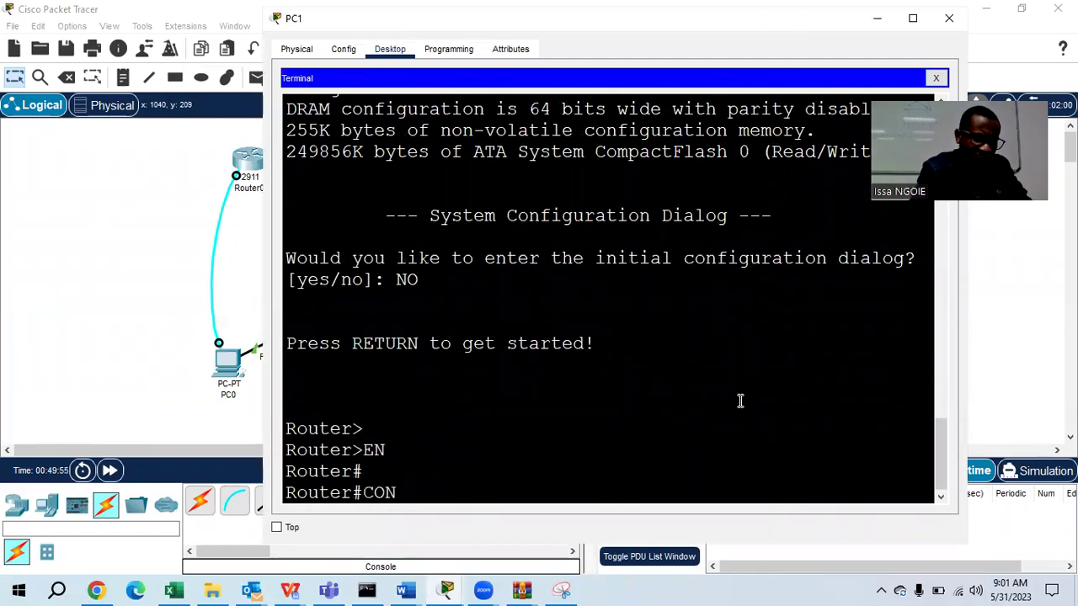
key(Return)
key(Return)
key(Return)
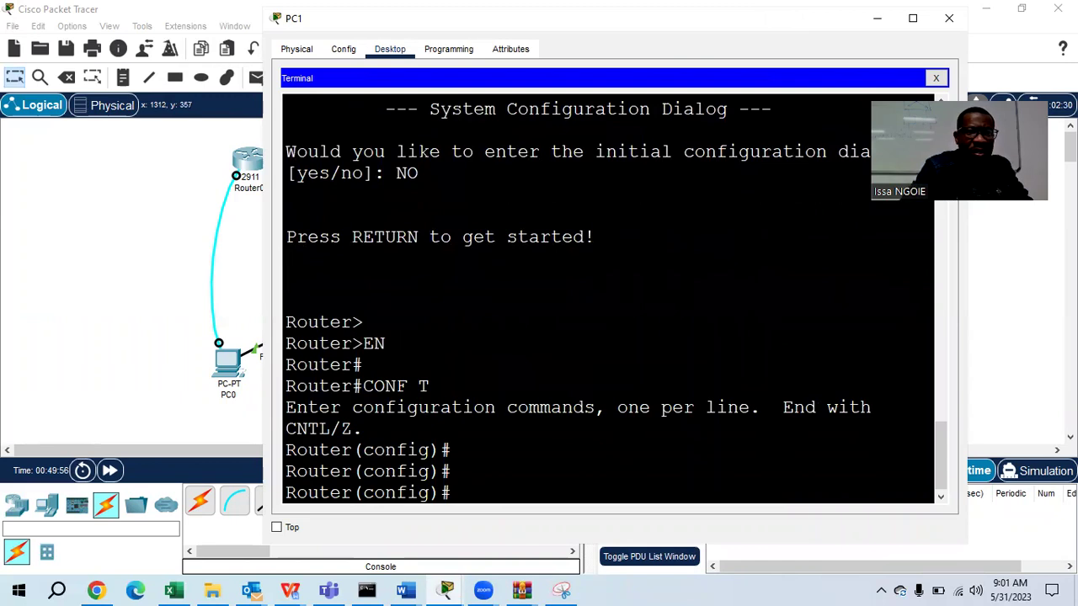
Step: Enter interface G0/0 configuration on Router3 and assign it IP address 192.168.1.3 with mask 255.255.255.0
drag(796, 25, 735, 30)
text(INT)
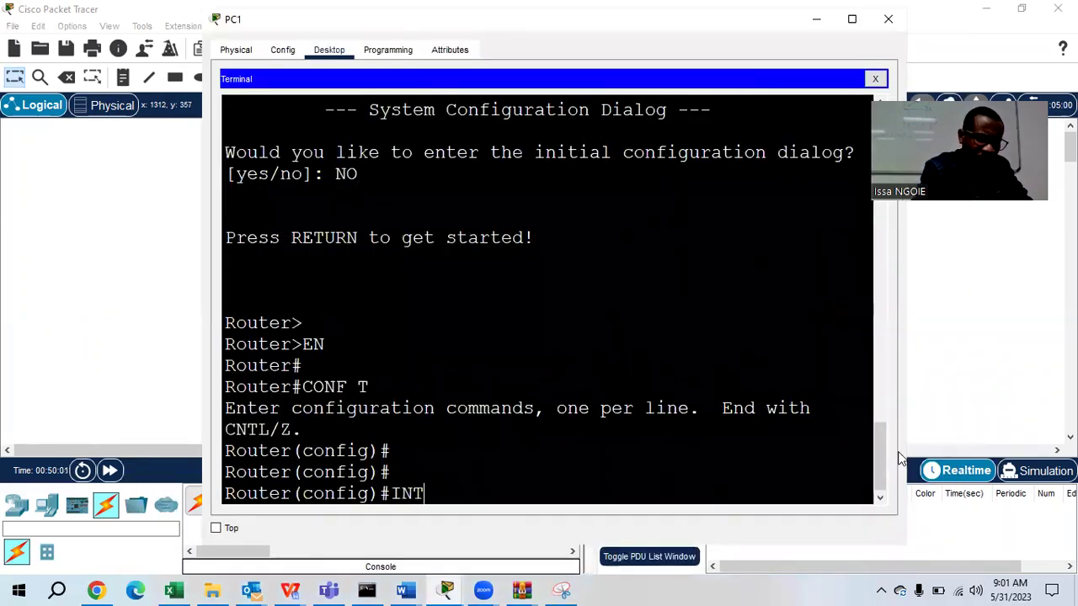
text( G0)
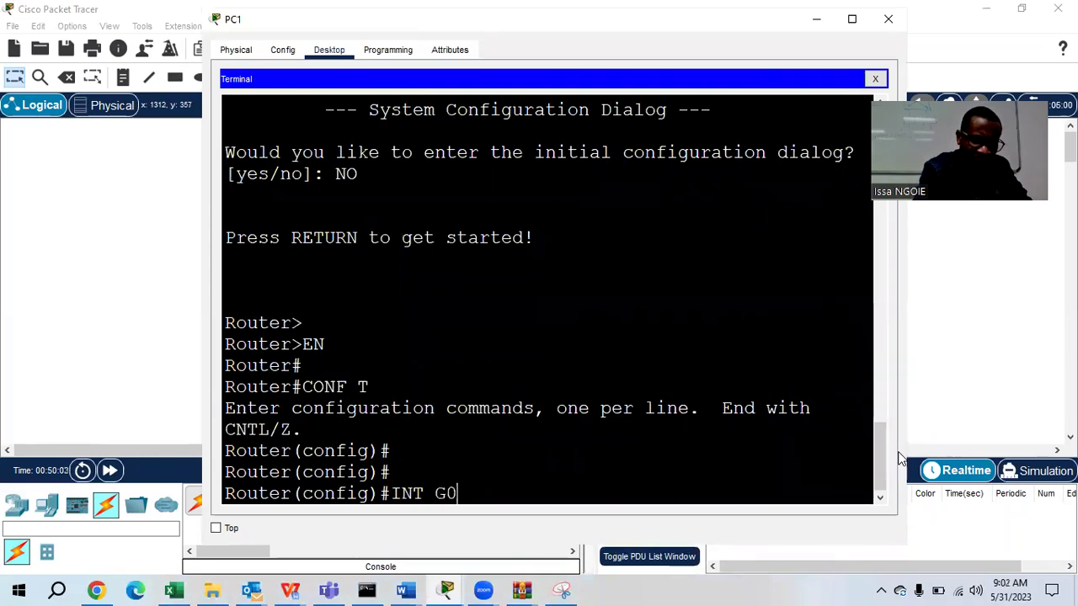
text(/0)
key(Return)
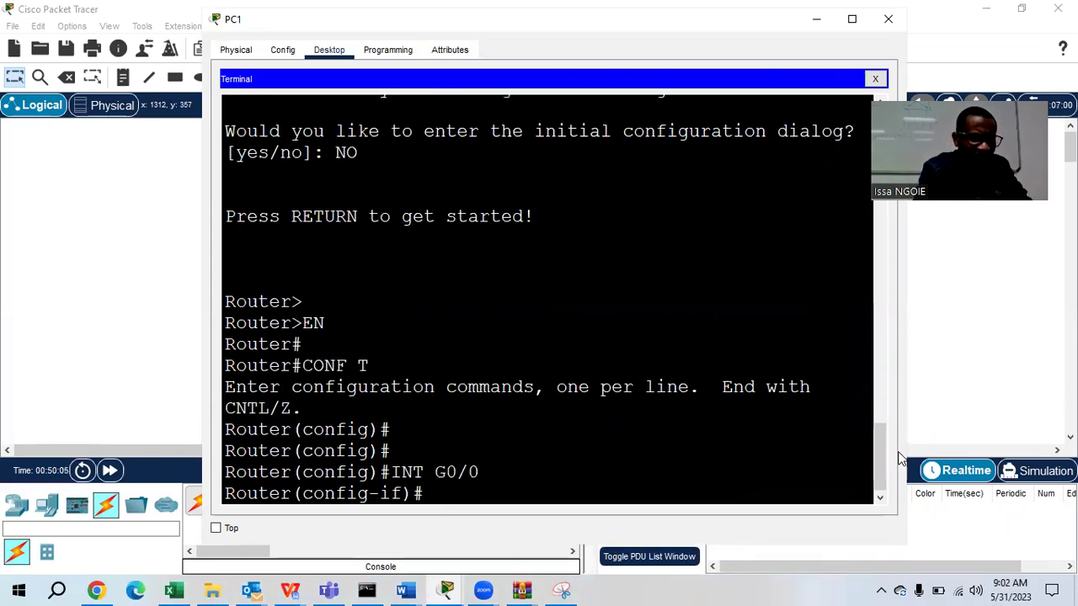
text(IP ADDRE)
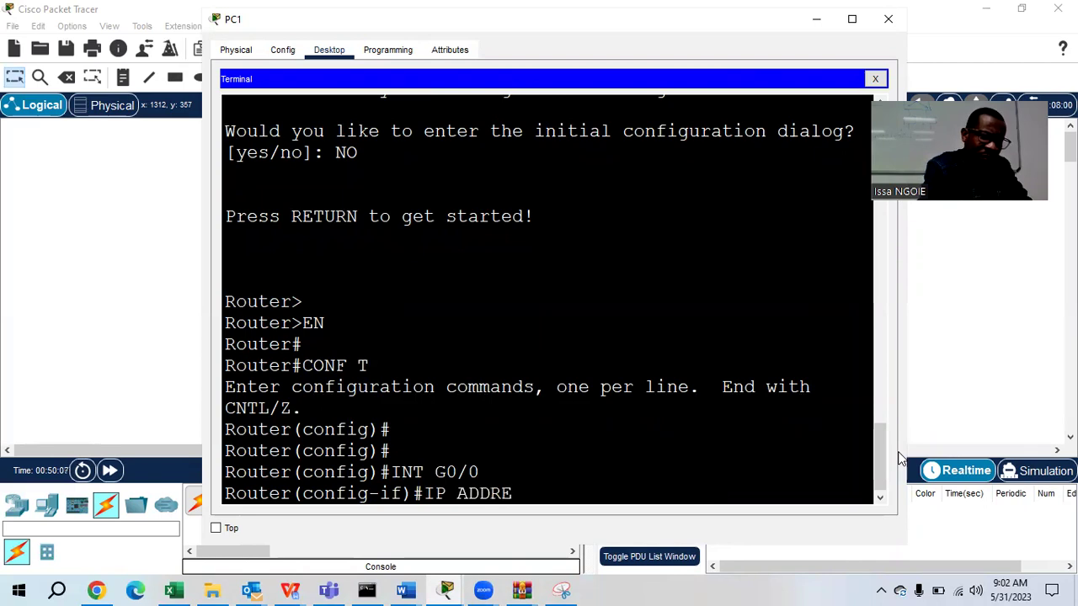
text(SS 192.168)
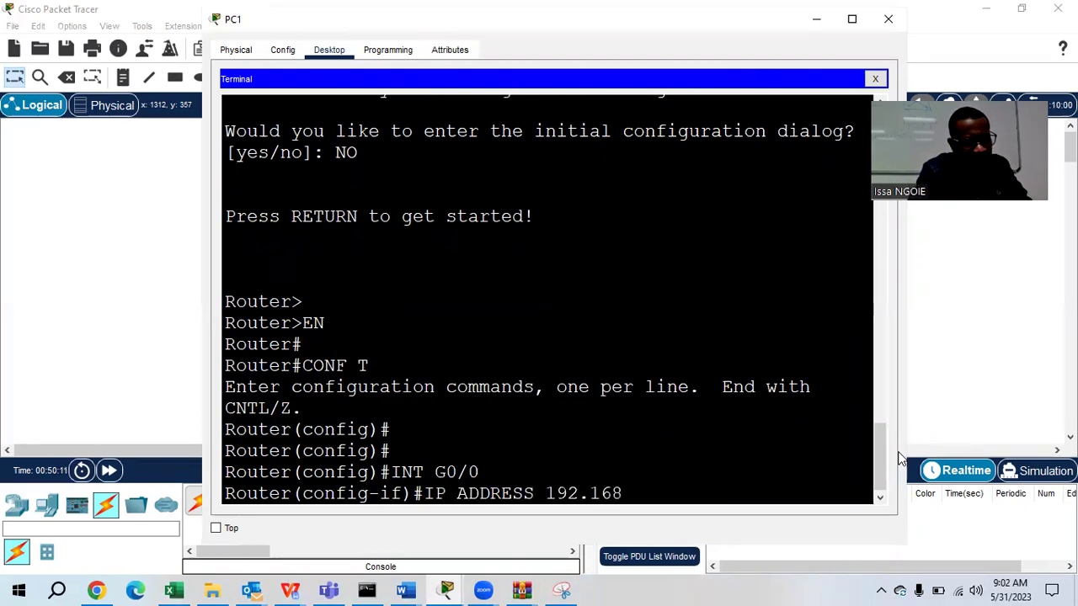
text(.1.)
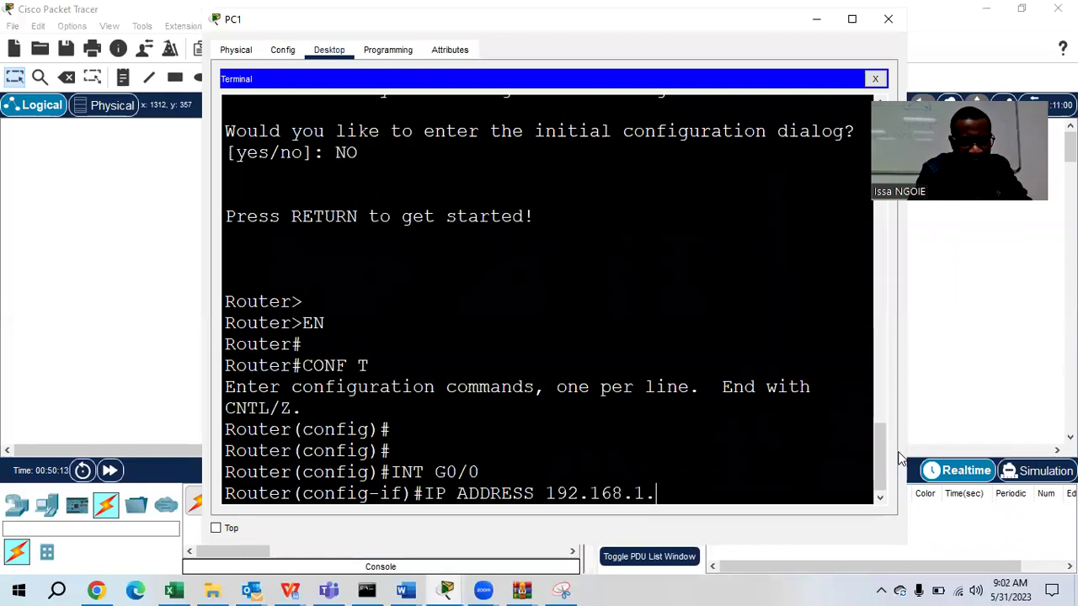
text(3 255.255.2)
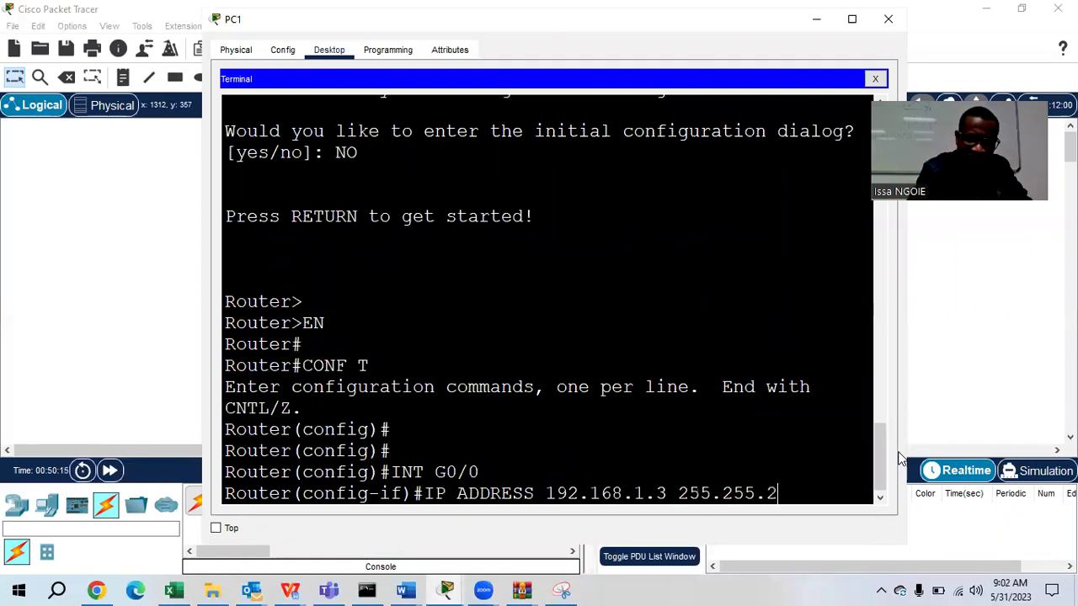
text(55.0)
key(Return)
Step: Configure HSRP standby group 20 with virtual IP 192.168.1.1 on Router3's G0/0 interface
text(STAND)
key(Tab)
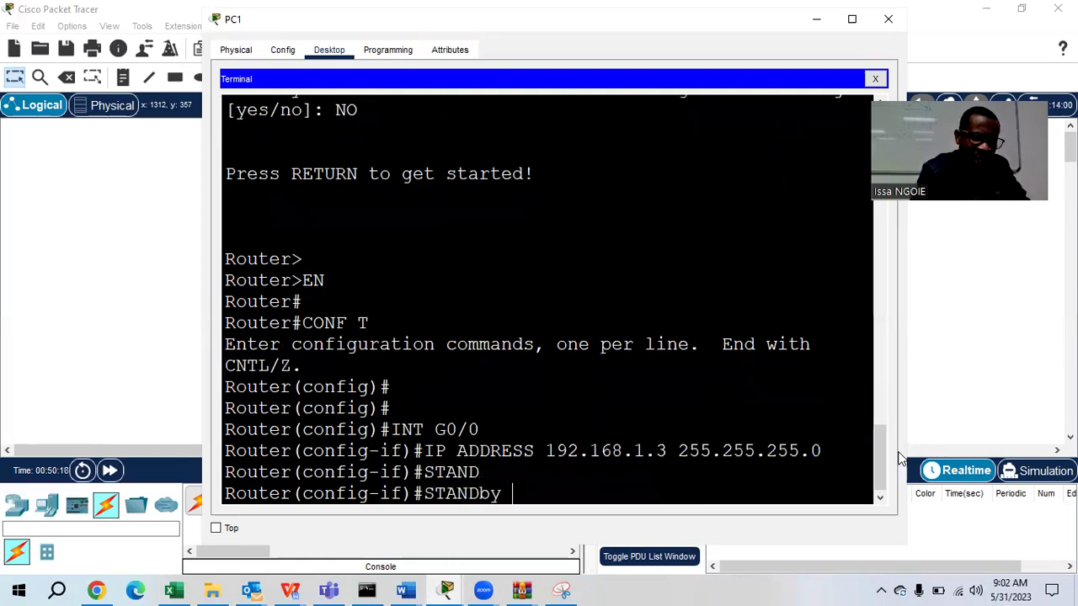
text(20 )
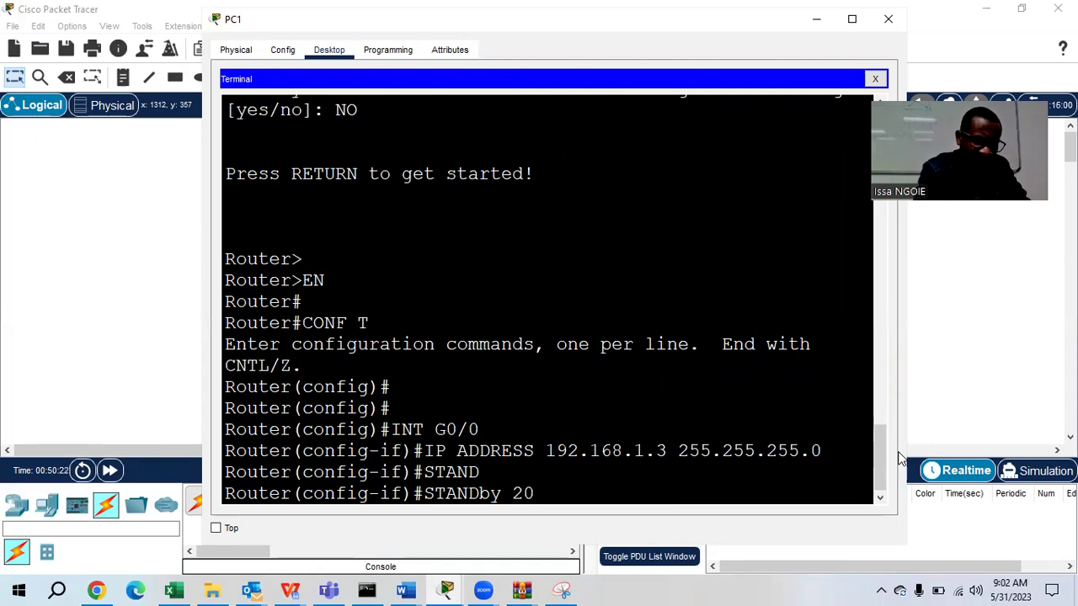
text(IP)
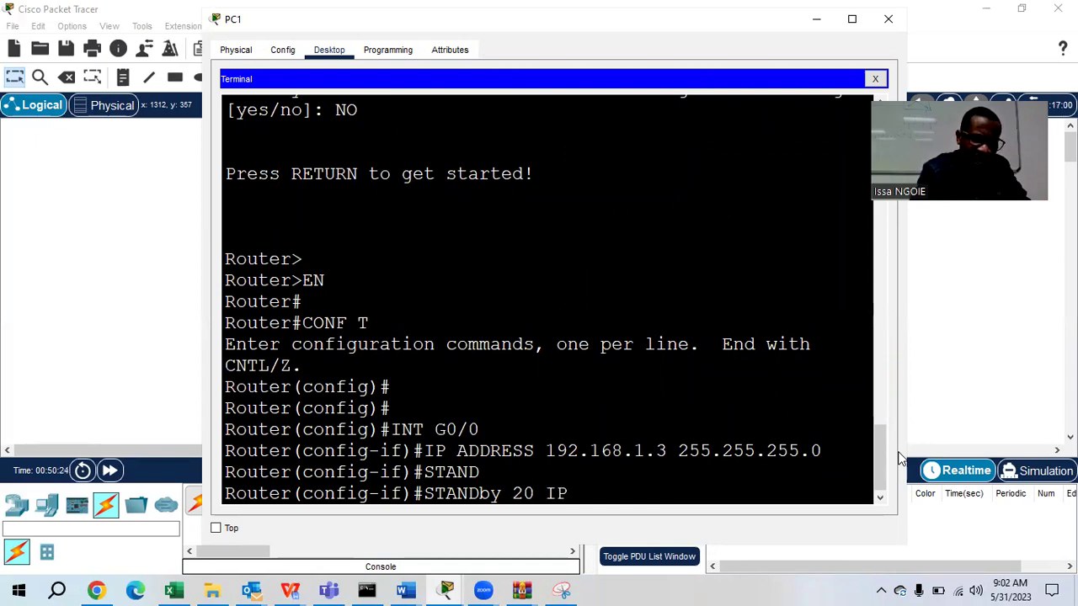
text( 192.168.1.1)
key(Return)
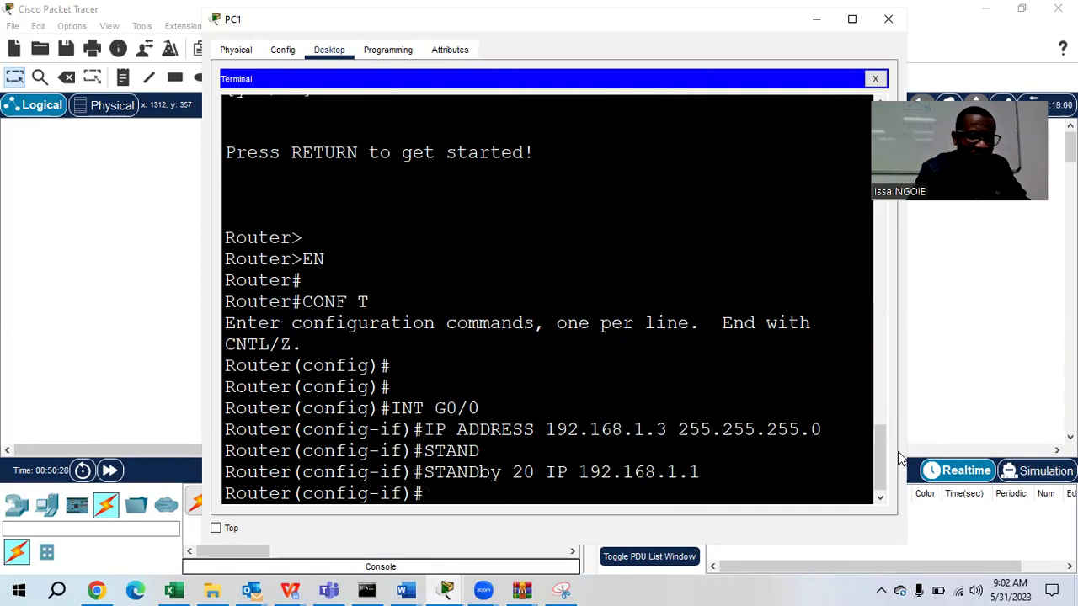
Step: Save Router3's configuration from interface mode with DO WR and close PC1's window
text(DO WR)
key(Return)
key(Return)
key(Return)
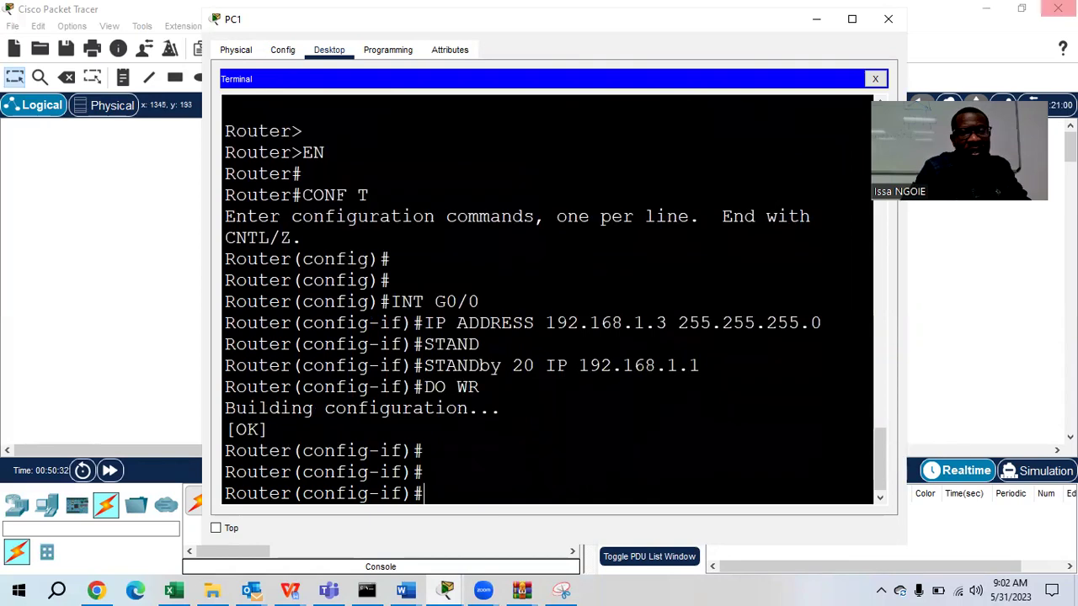
click(894, 20)
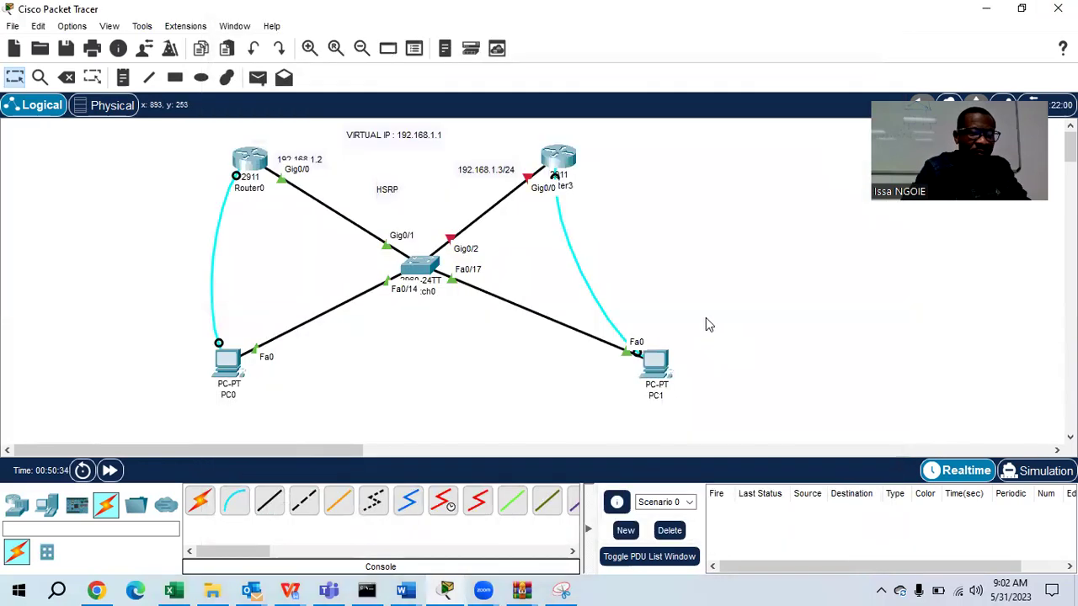
Step: Open Router3's own command line and enable its G0/0 interface with NO SHU
click(564, 163)
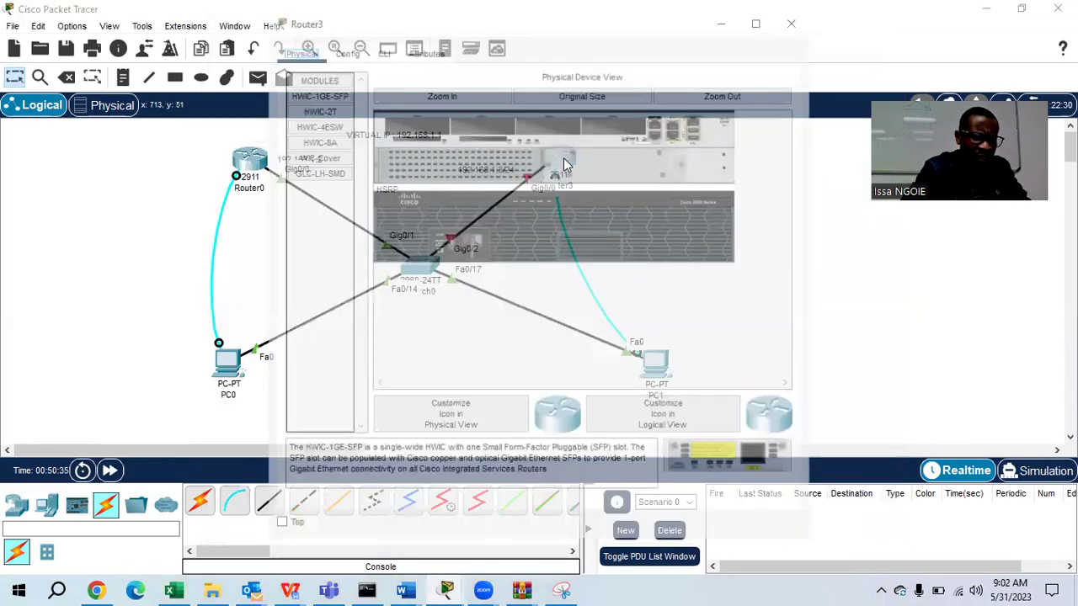
click(380, 49)
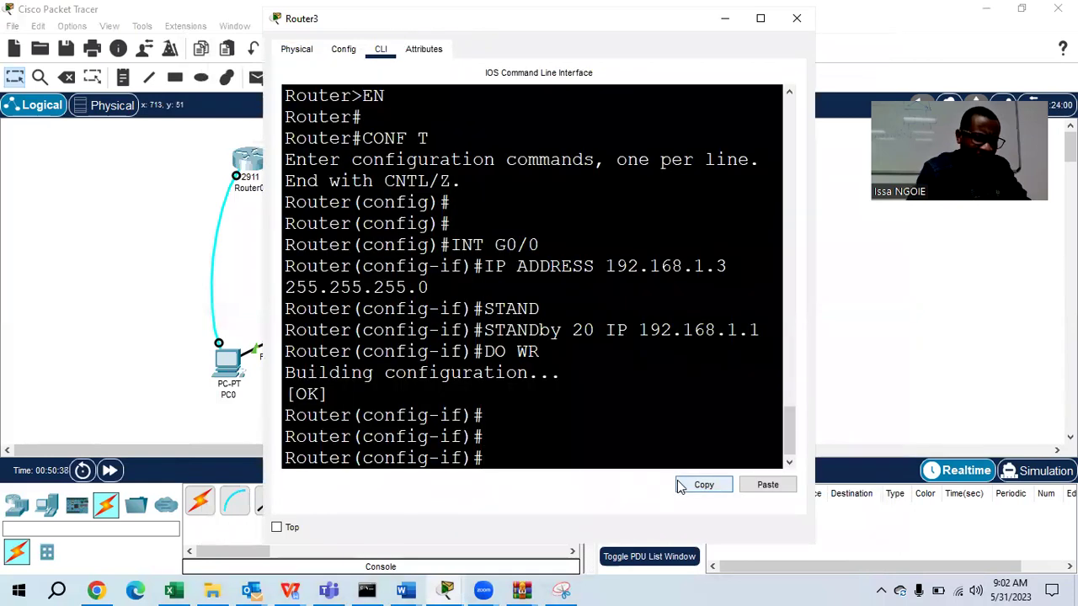
text(NO SHU)
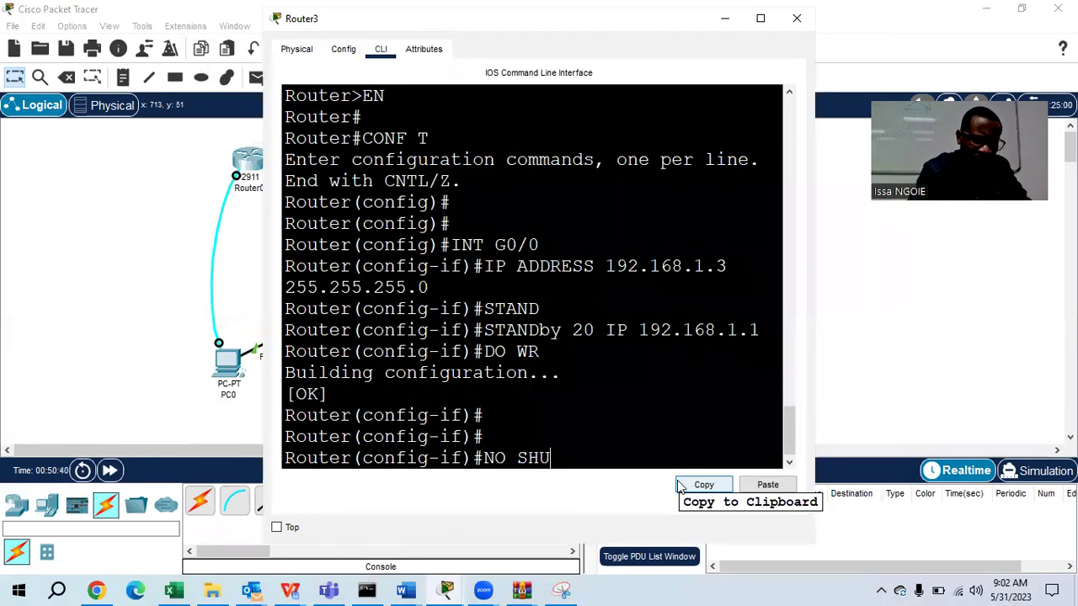
key(Return)
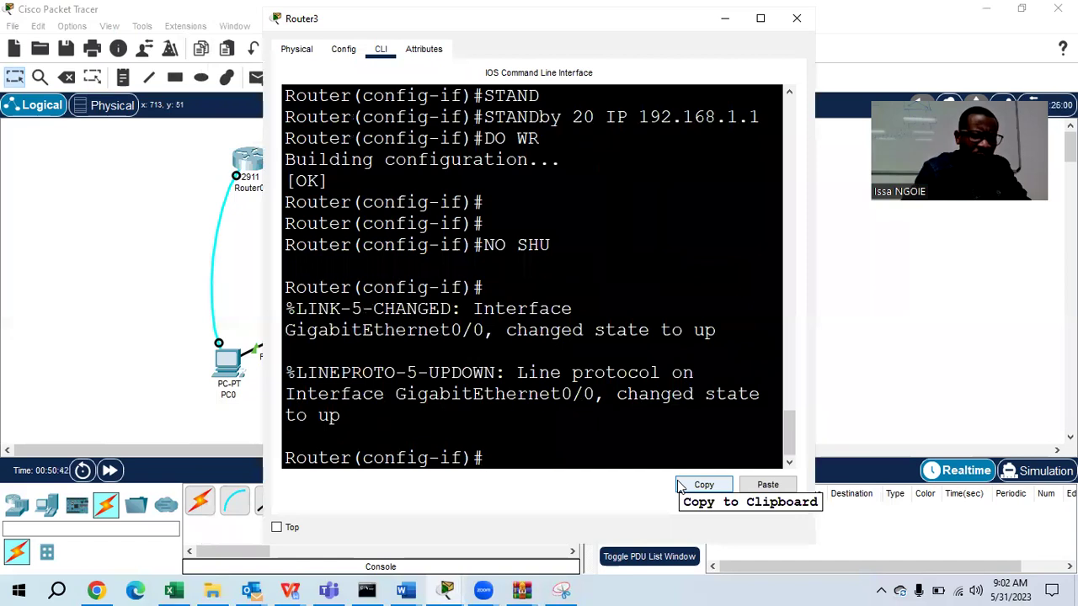
Step: Display Router3's running configuration with DO SHOW RUN, review the GigabitEthernet0/0 section, and close the router's window
text(DO SH)
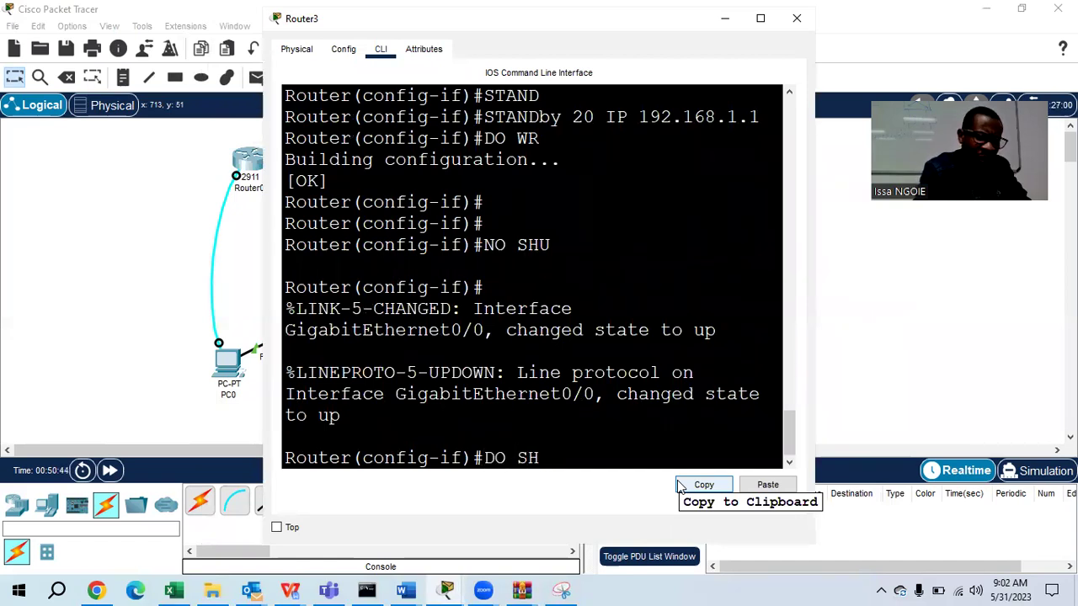
text(OW RUN)
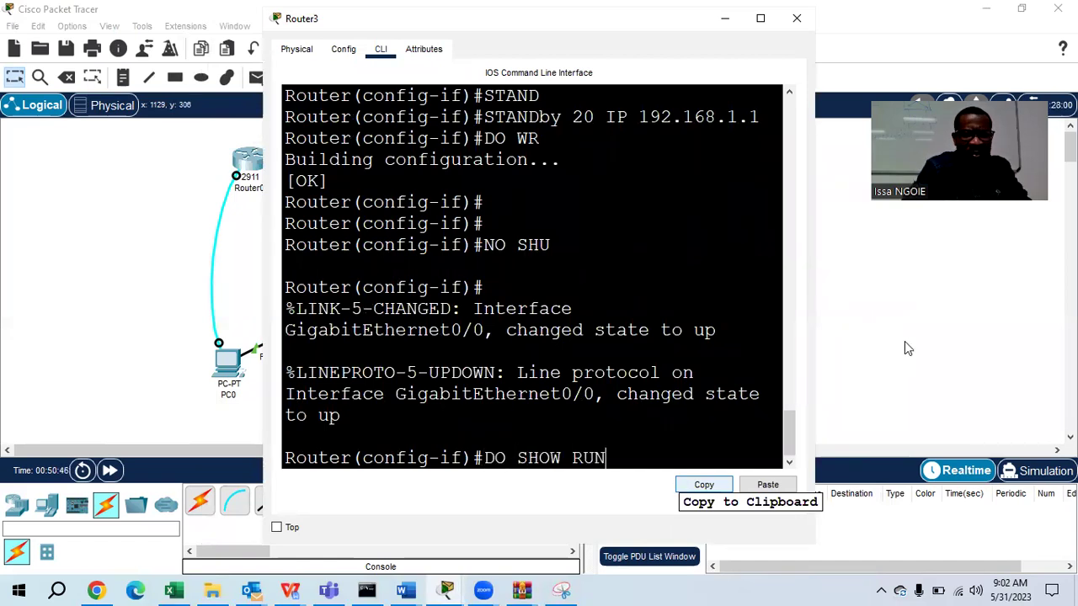
drag(815, 259, 971, 261)
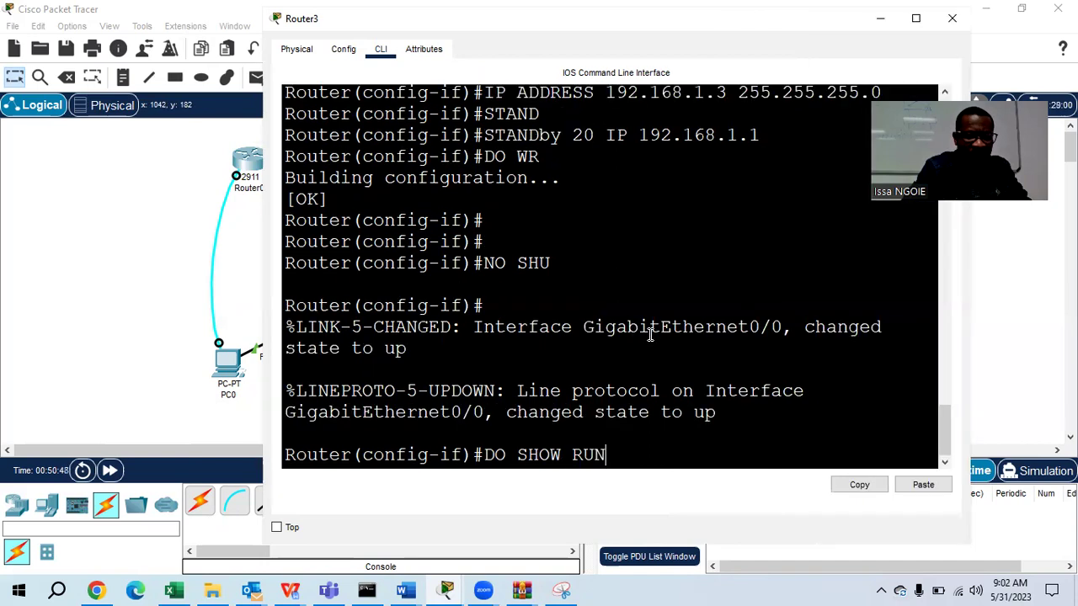
key(Return)
key(space)
key(space)
key(space)
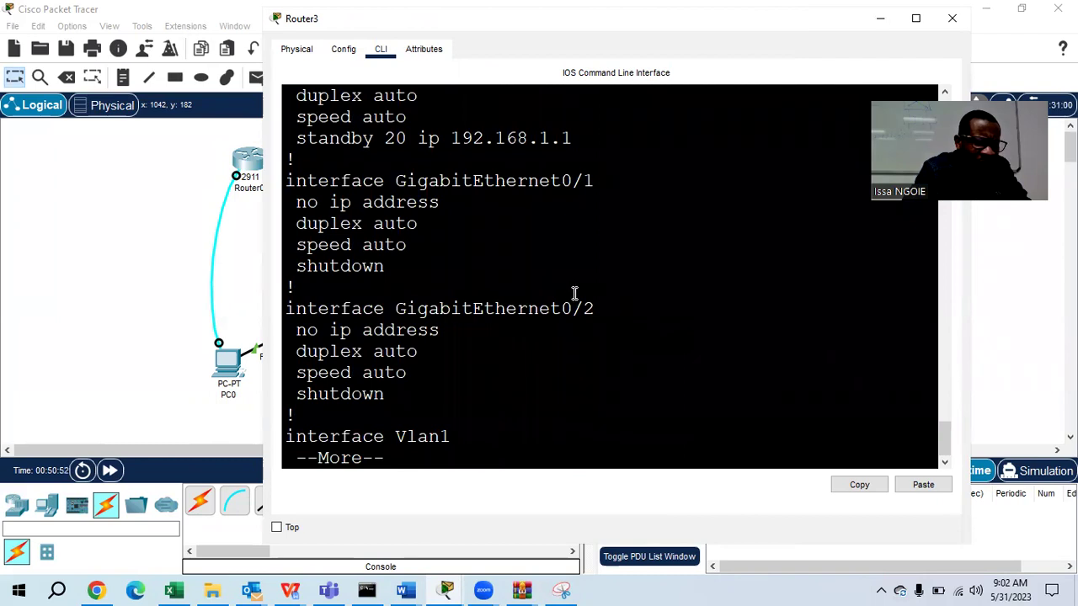
scroll(571, 290, up, 2)
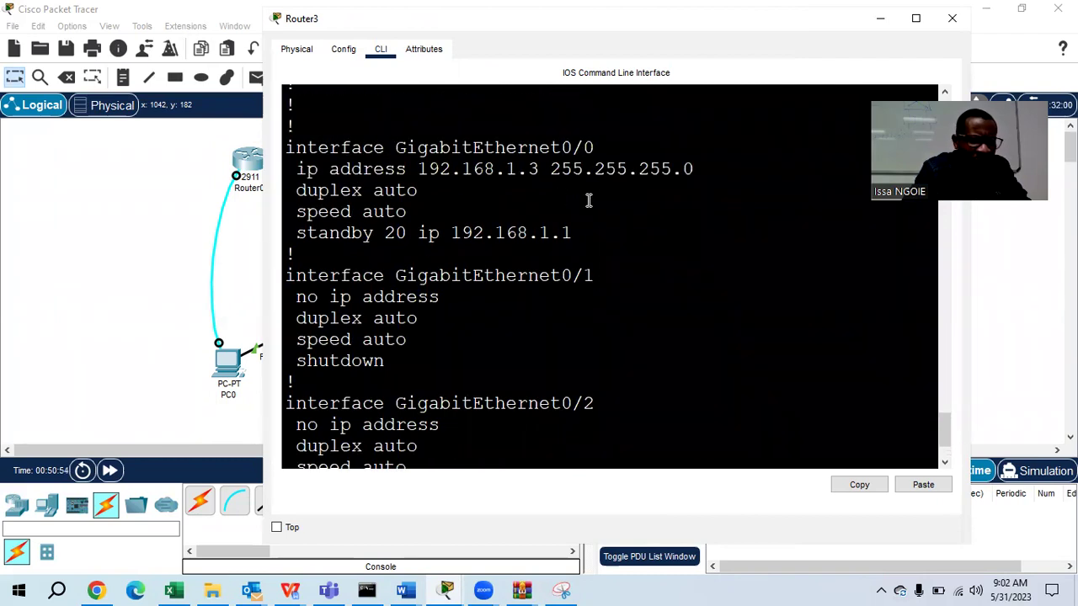
click(951, 18)
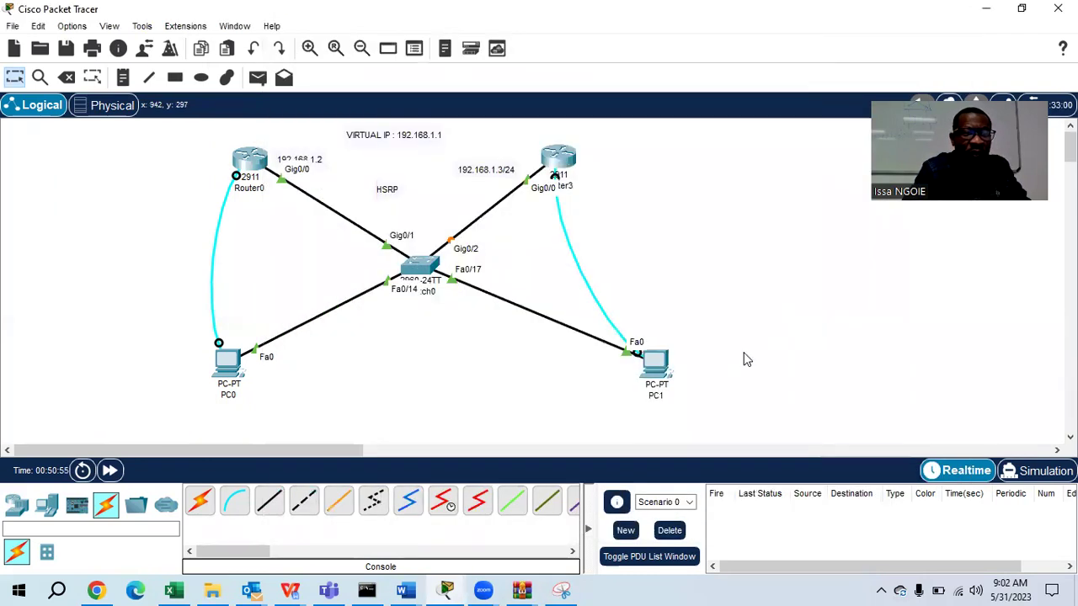
Step: Give PC0 the static IPv4 address 192.168.1.10, mask 255.255.255.0 and default gateway 192.168.1.1, and close its window
click(233, 366)
click(356, 90)
click(470, 161)
text(19)
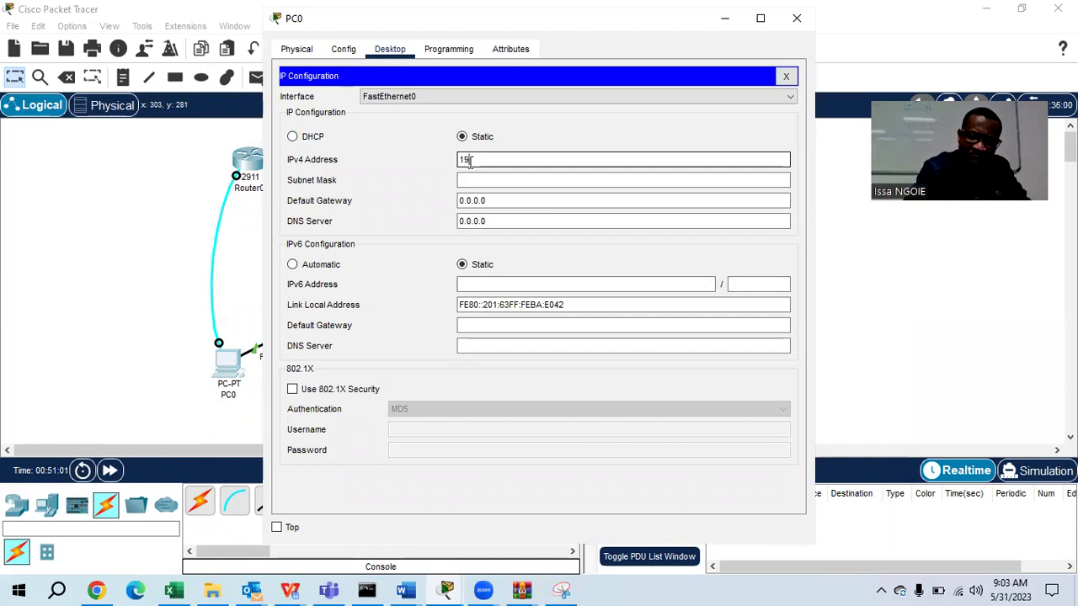
text(2.168.1.)
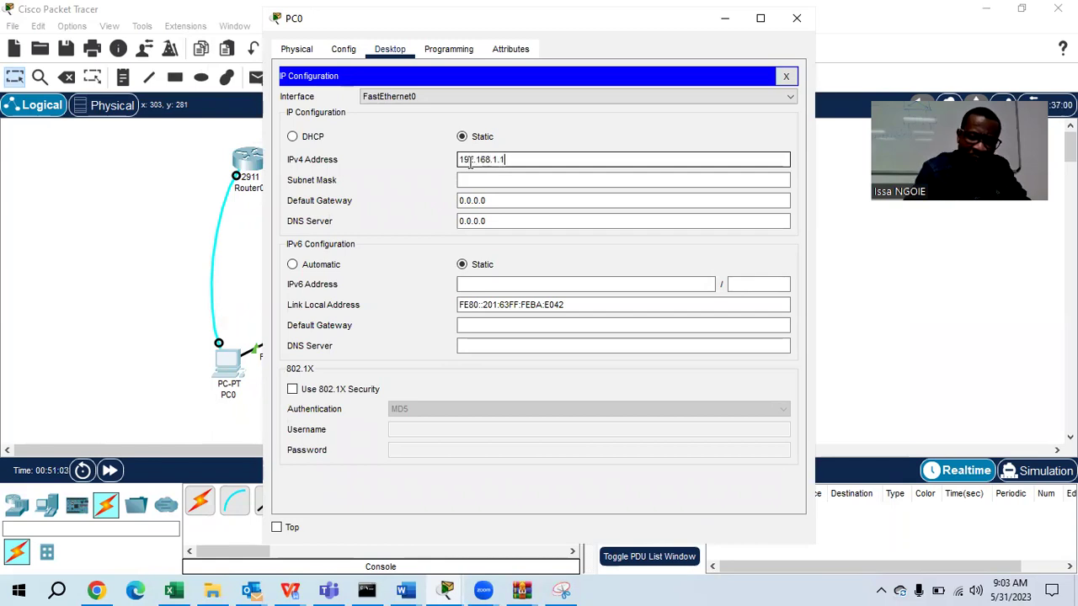
text(10)
key(Tab)
key(Tab)
text(192.16)
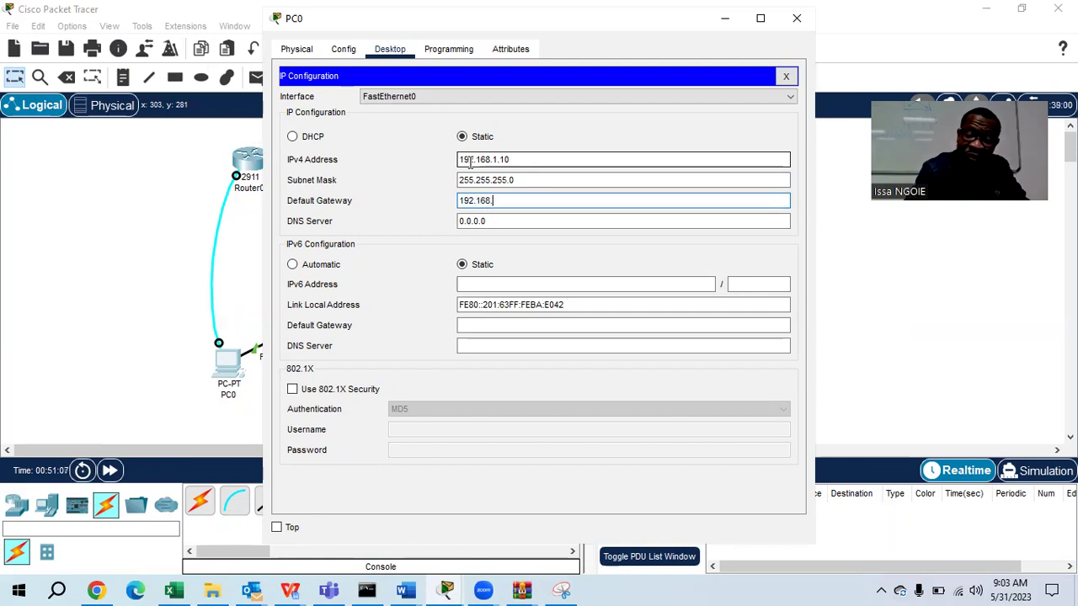
text(8.1.1)
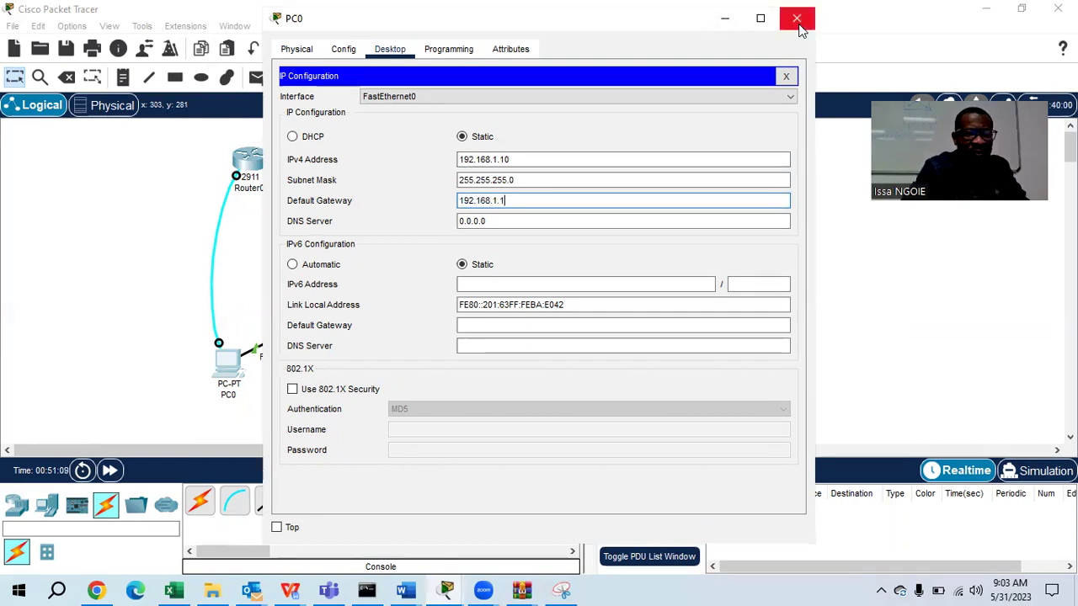
click(797, 18)
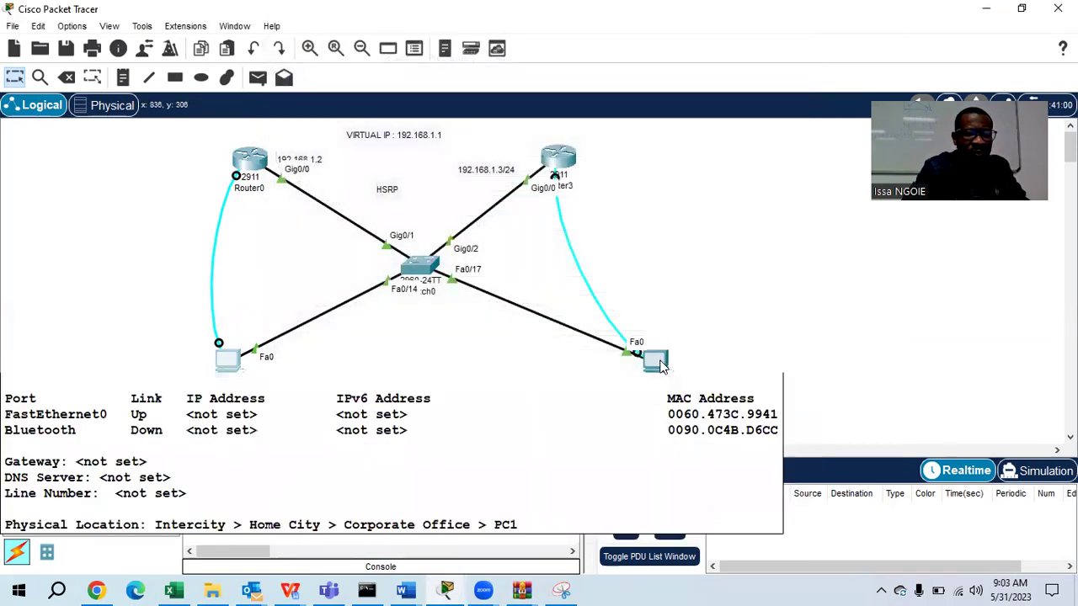
Step: Give PC1 the static IPv4 address 192.168.1.11, mask 255.255.255.0 and default gateway 192.168.1.1, and close its IP configuration
click(662, 362)
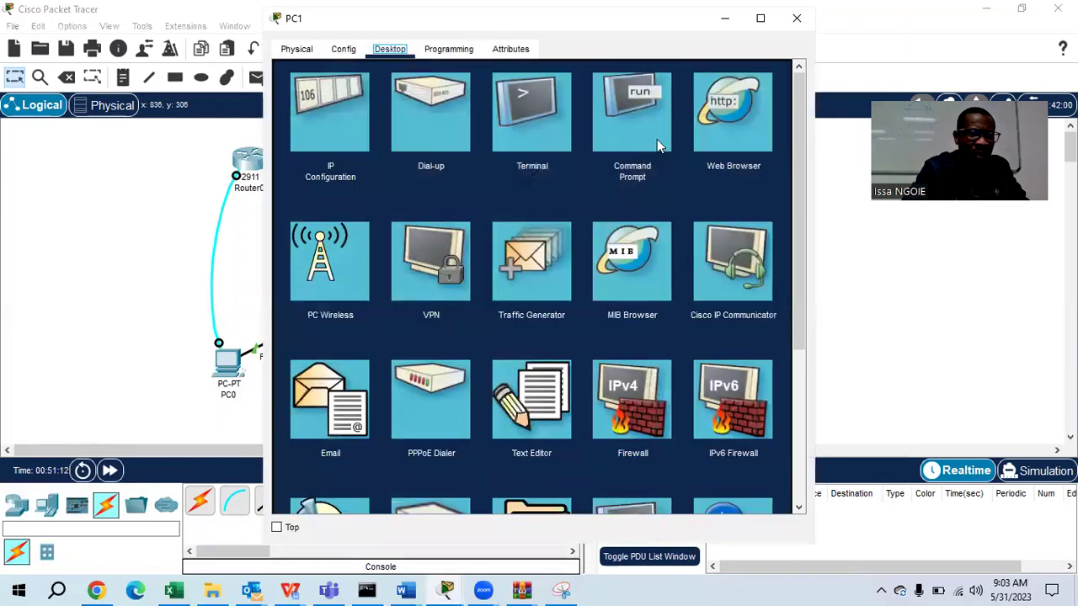
click(657, 139)
click(785, 78)
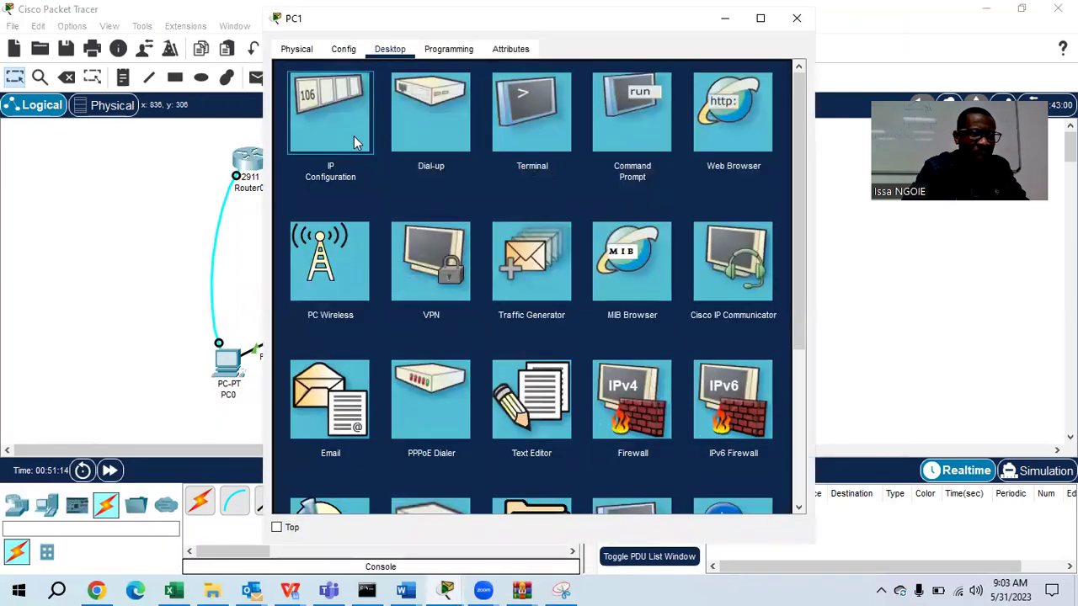
click(354, 143)
click(475, 160)
text(192.168.1.11)
key(Tab)
key(Tab)
text(192.168.)
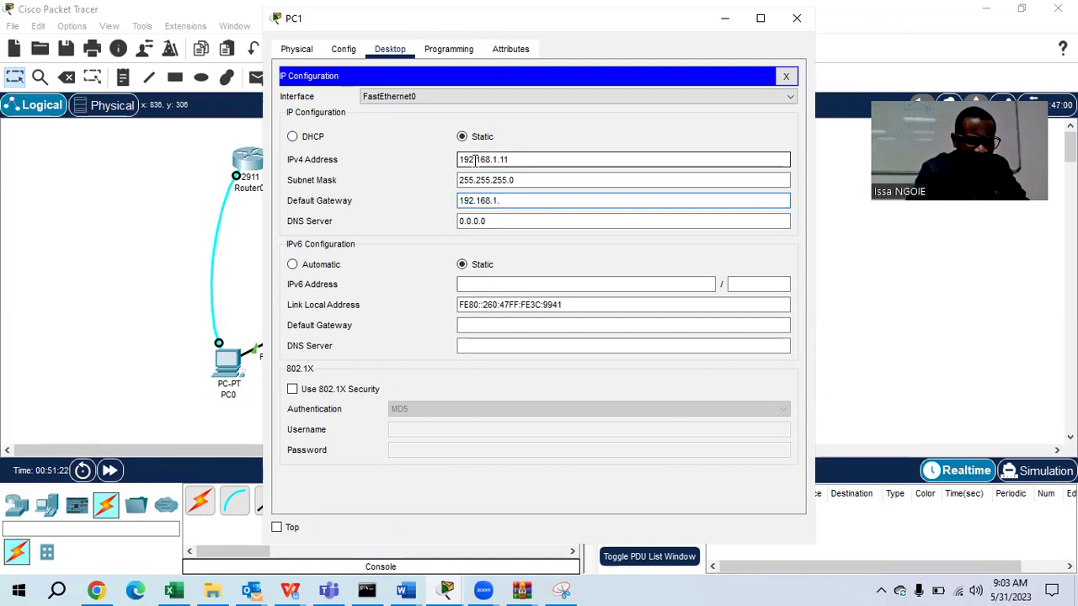
text(1.1)
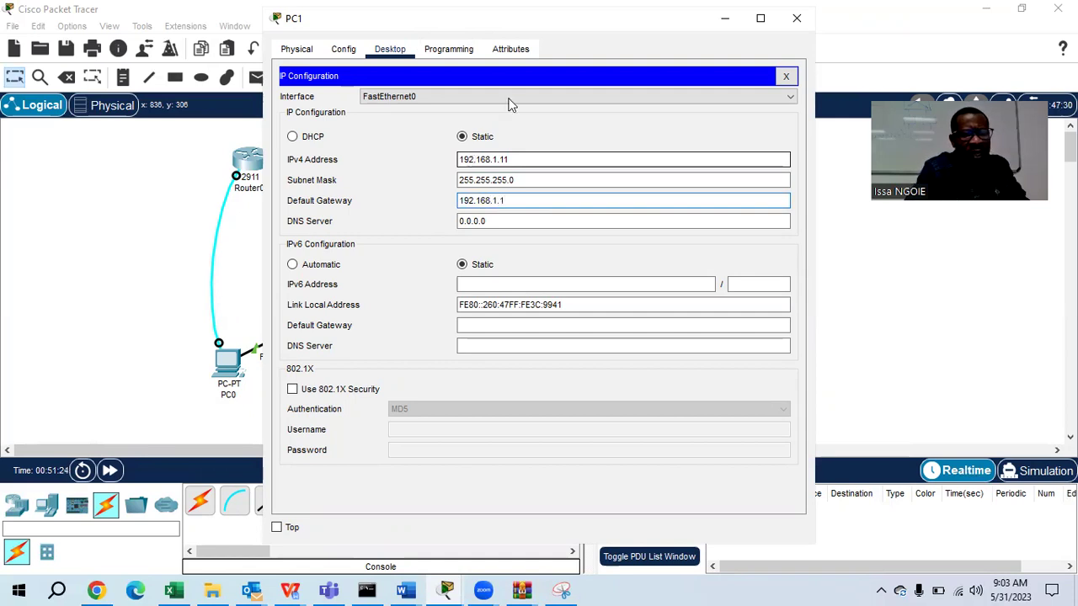
click(786, 76)
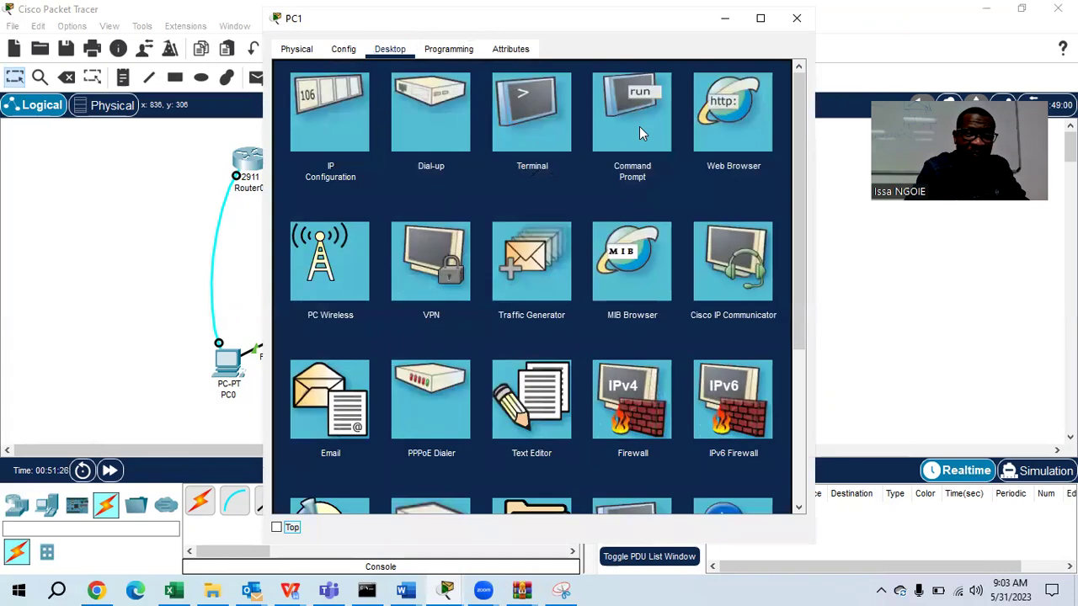
Step: Open PC1's Command Prompt and ping the virtual gateway address 192.168.1.1
click(639, 126)
text(PING 19)
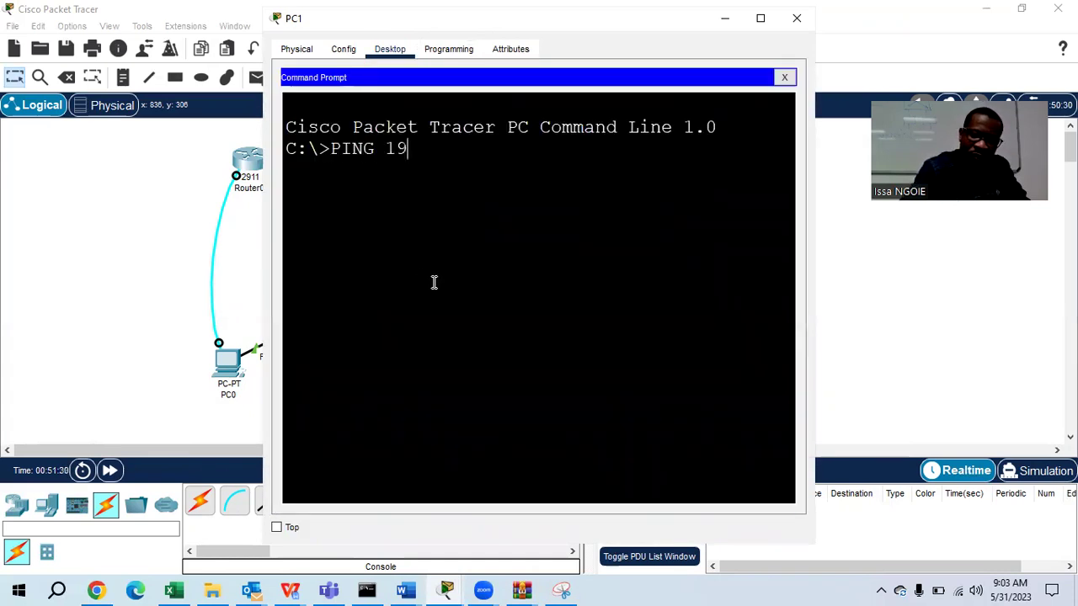
text(2.168.)
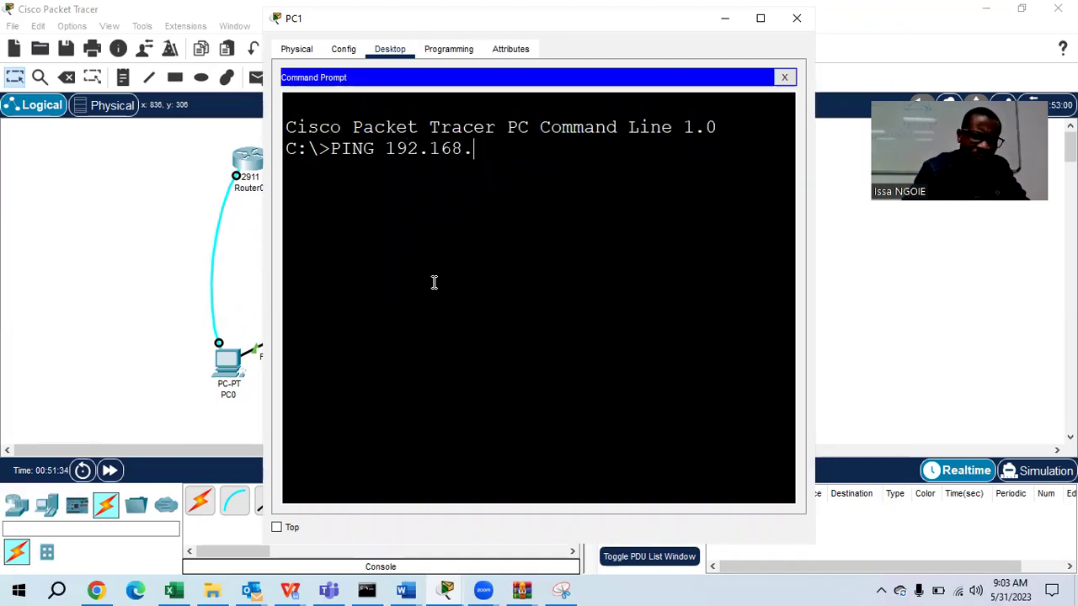
text(1.1)
key(Return)
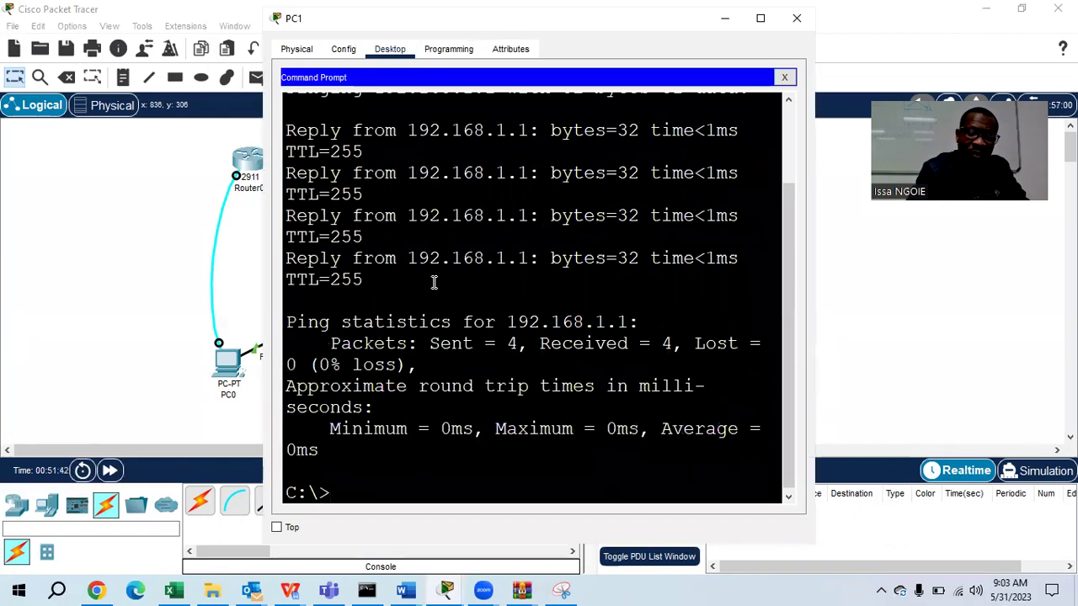
Step: Ping PC0 at 192.168.1.10 from PC1, review the replies, and close PC1's window
key(Up)
text(10)
key(Return)
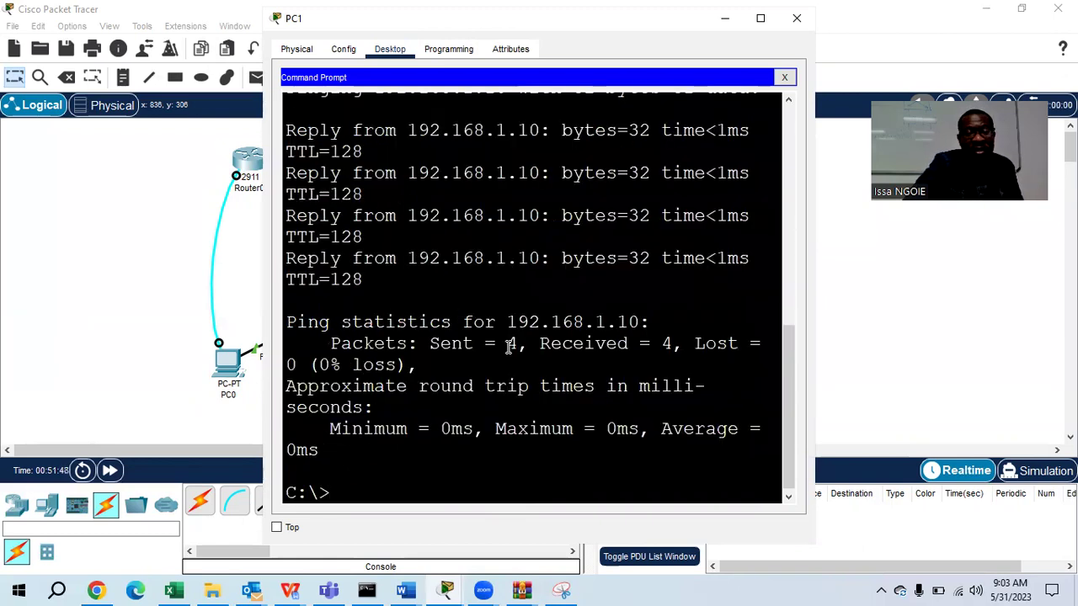
scroll(589, 278, up, 4)
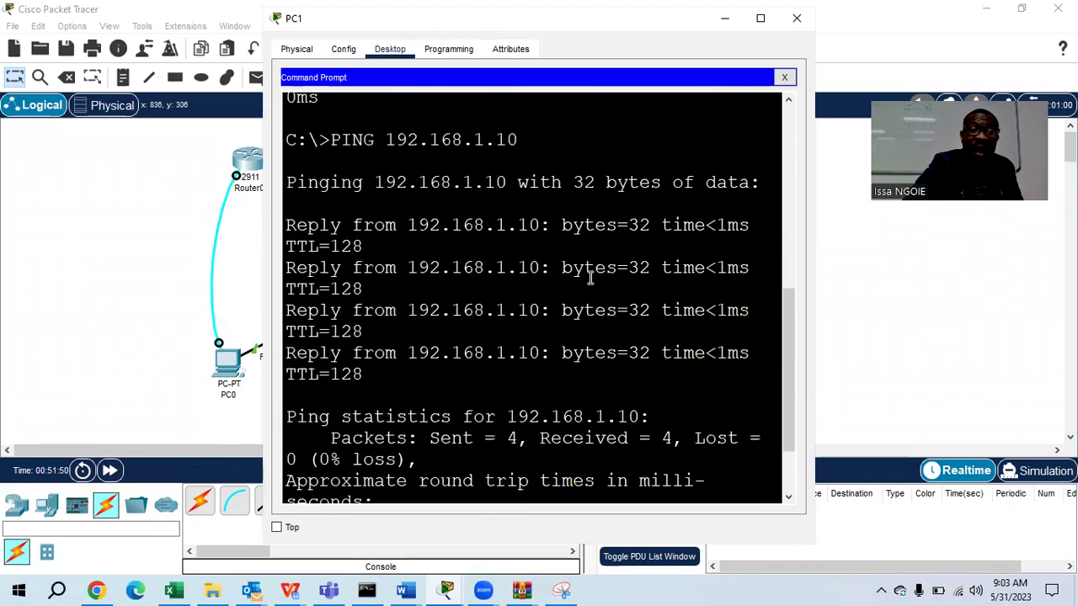
scroll(590, 278, up, 2)
click(797, 18)
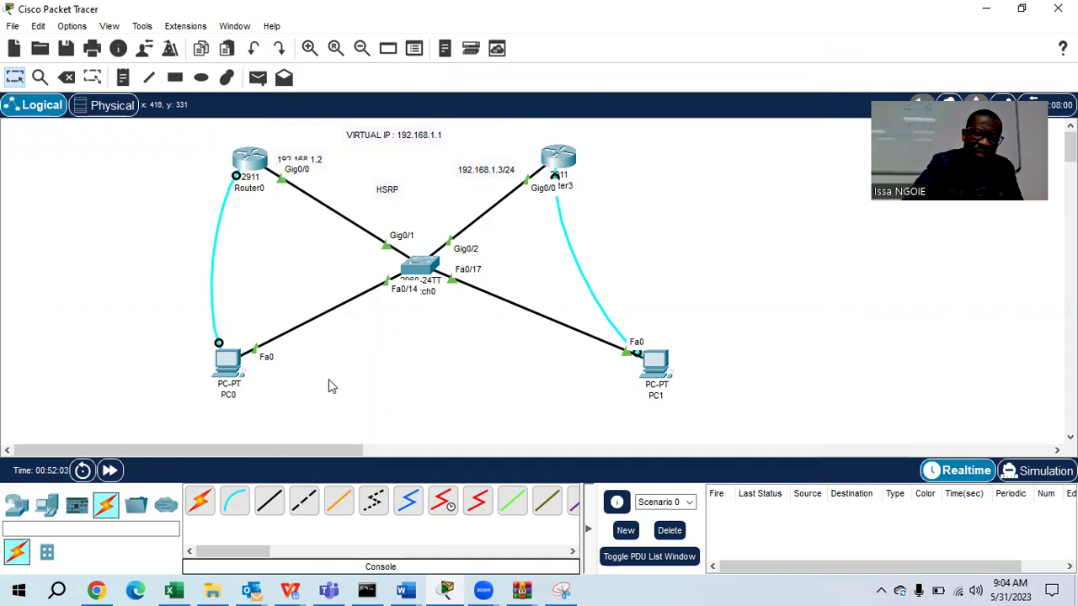
Step: Switch to the PRIVATE IP document in Word and add blank lines after HIGHEST PRIORITY to start a new empty page
click(410, 586)
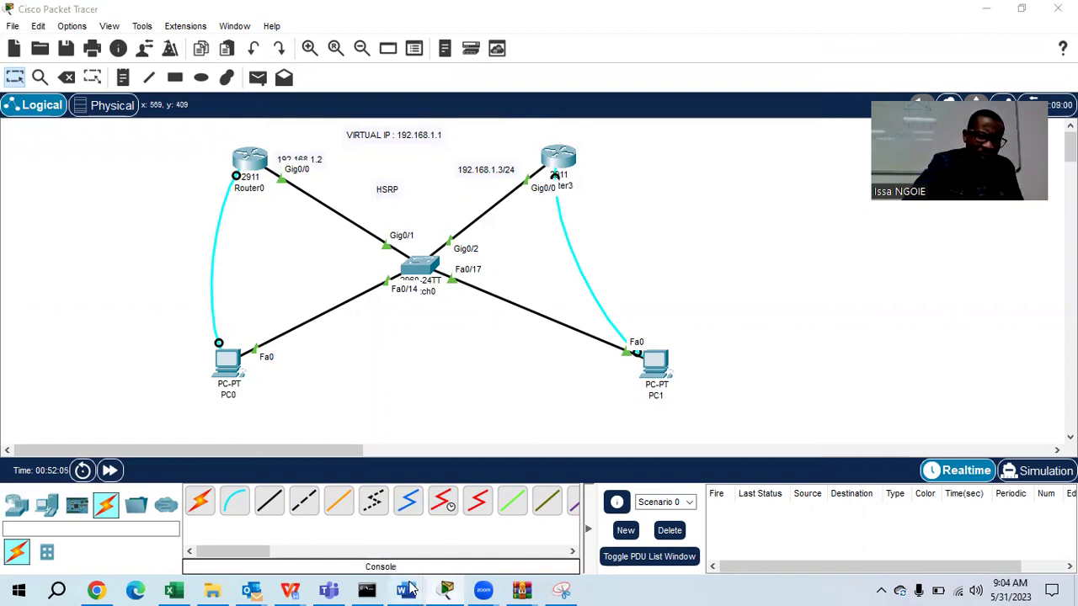
click(411, 587)
click(413, 588)
click(390, 530)
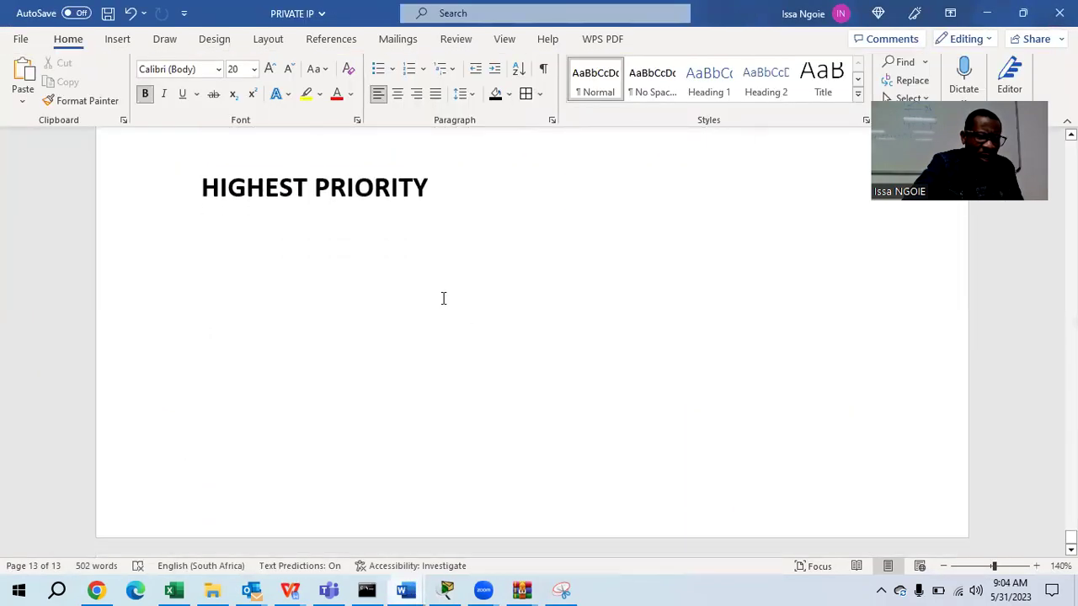
key(Return)
key(Return)
key(Return)
key(Return)
key(Return)
key(Return)
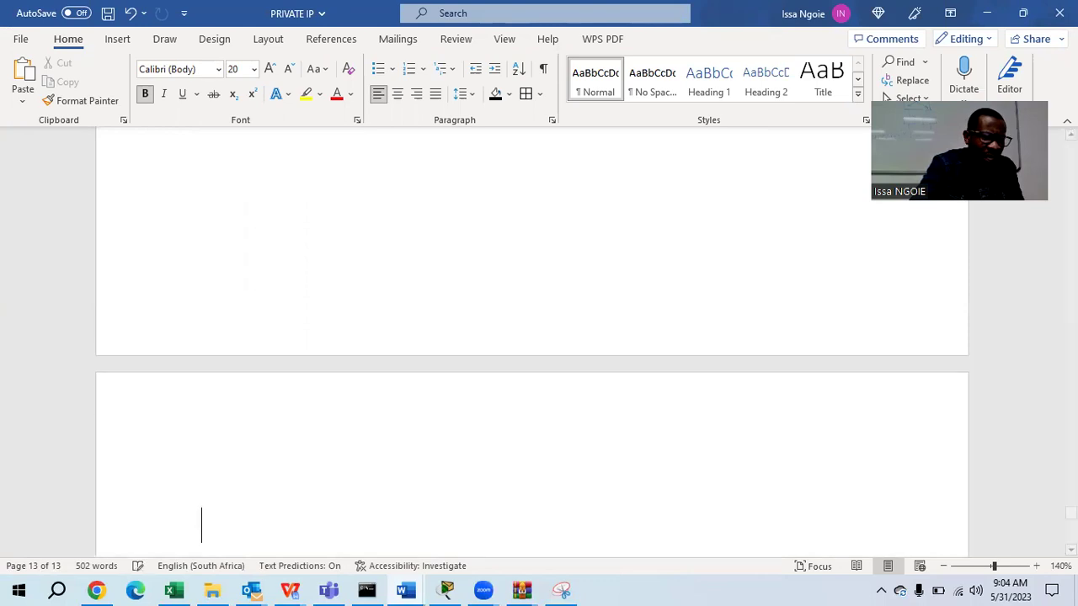
scroll(708, 308, down, 3)
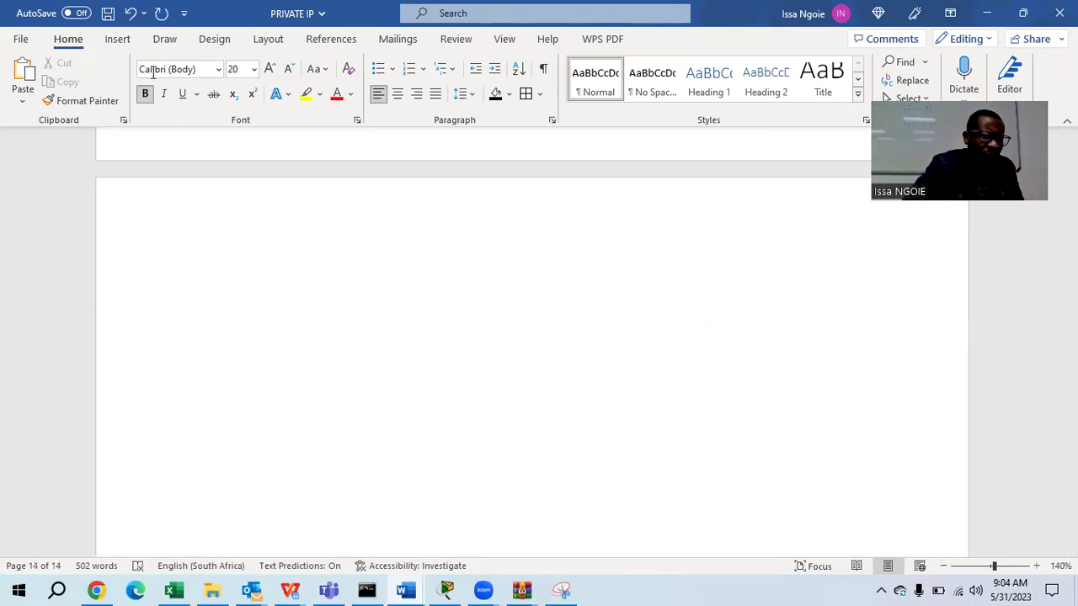
Step: With a black pen, sketch a square switch on the blank page and link it to two PCs drawn on its left side
click(162, 40)
click(151, 96)
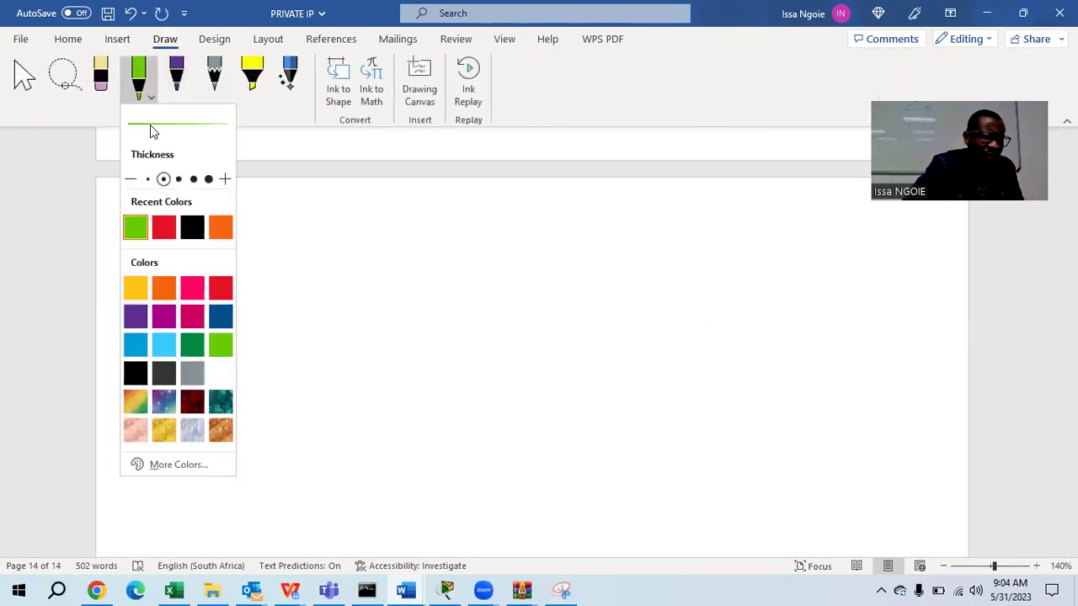
click(192, 227)
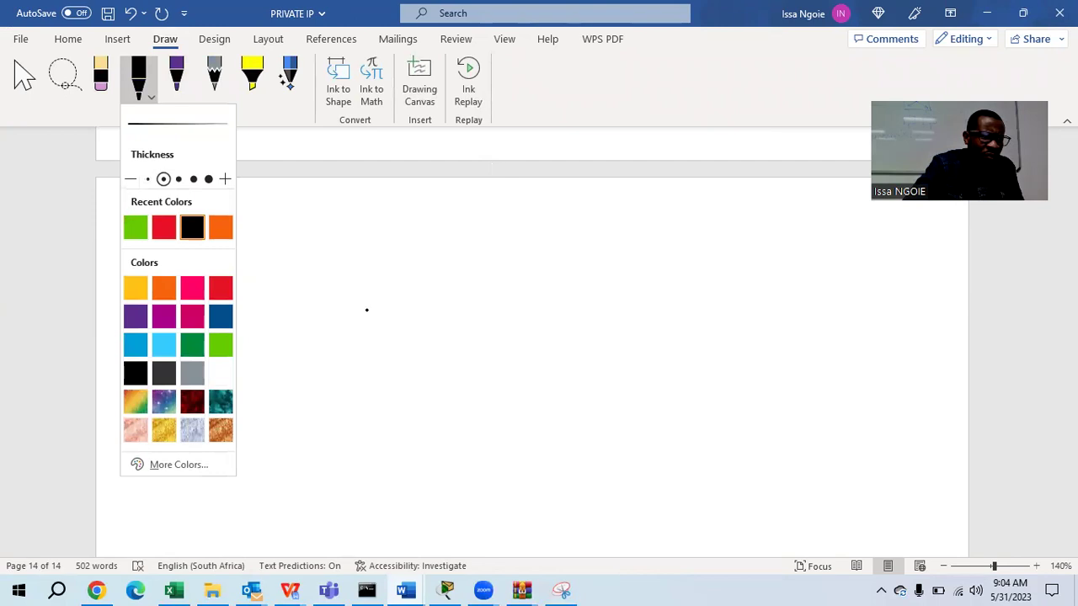
click(335, 339)
drag(329, 353, 373, 401)
drag(380, 350, 211, 349)
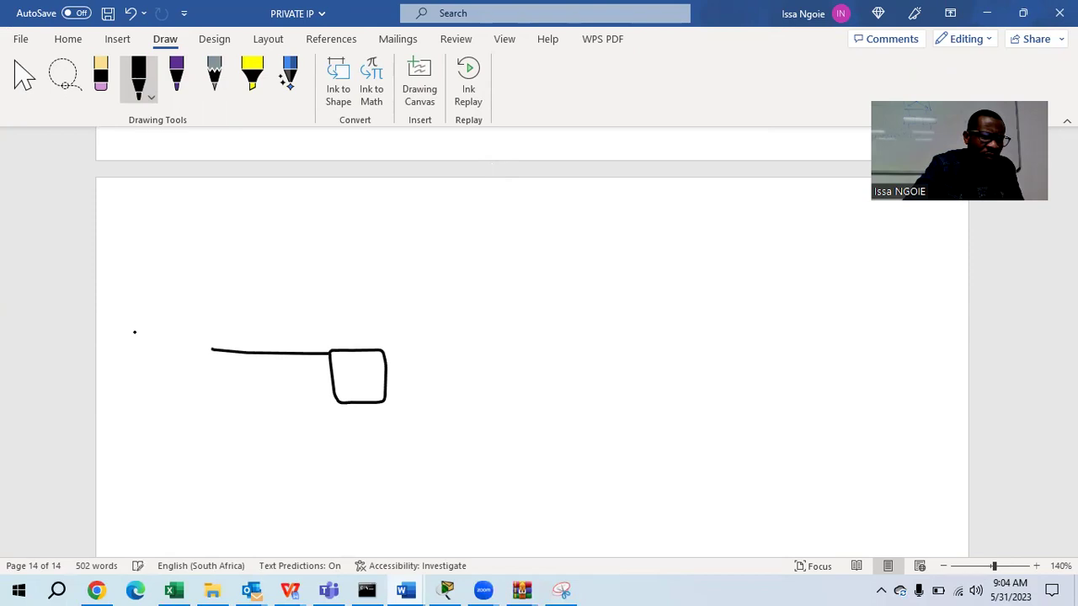
mouse_move(149, 329)
mouse_down()
mouse_move(207, 364)
mouse_move(176, 328)
mouse_move(160, 327)
mouse_up()
drag(186, 367, 186, 379)
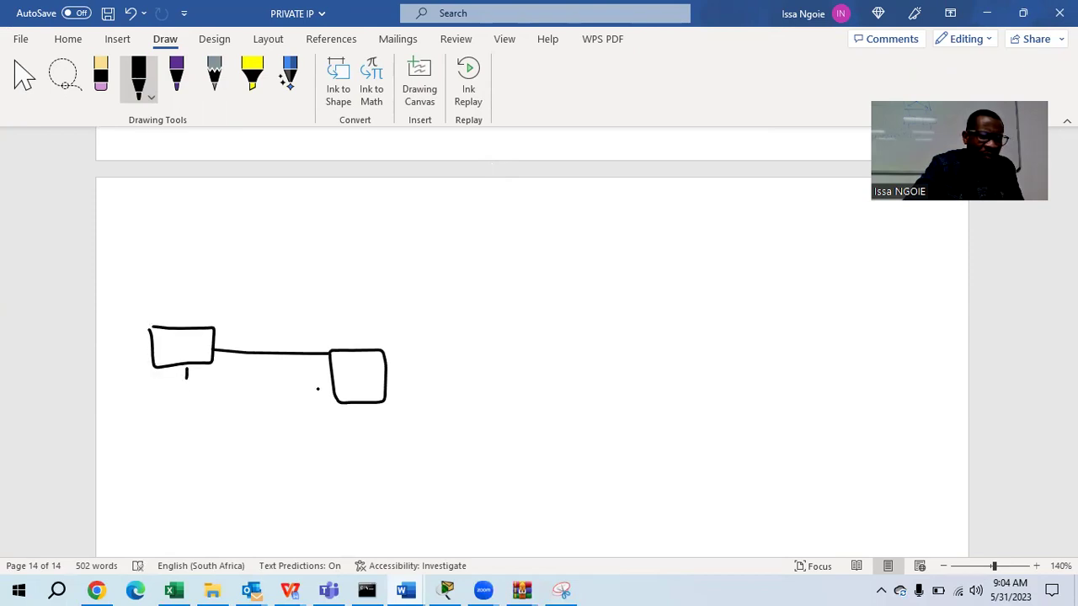
mouse_move(316, 397)
mouse_down()
mouse_move(226, 454)
mouse_move(226, 488)
mouse_move(225, 447)
mouse_up()
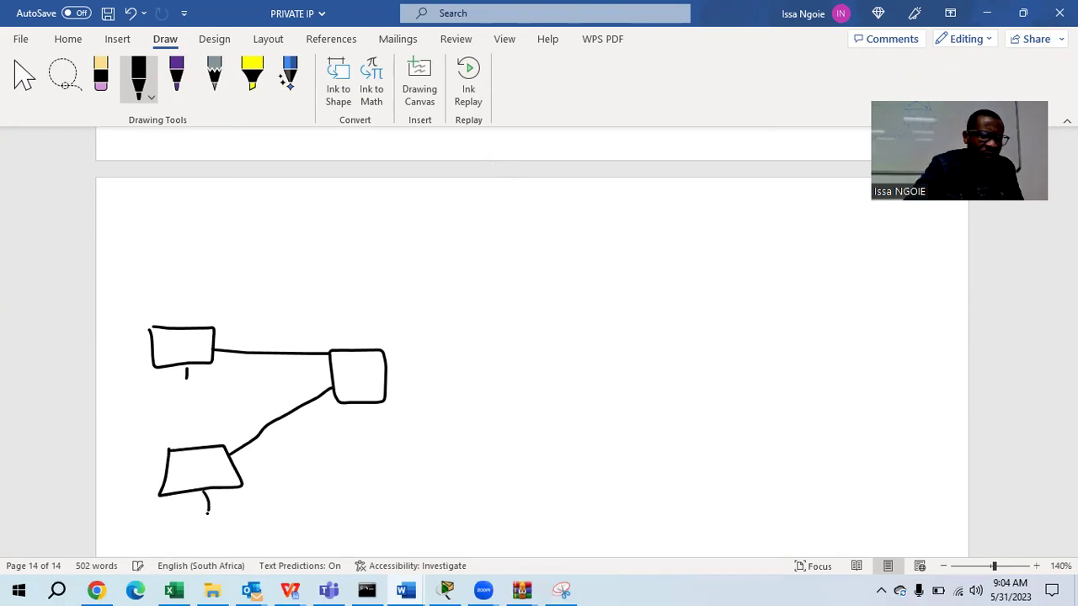
Step: Draw two lines from the square switch toward its upper and lower right, ending each in a circle for a router
drag(349, 346, 440, 240)
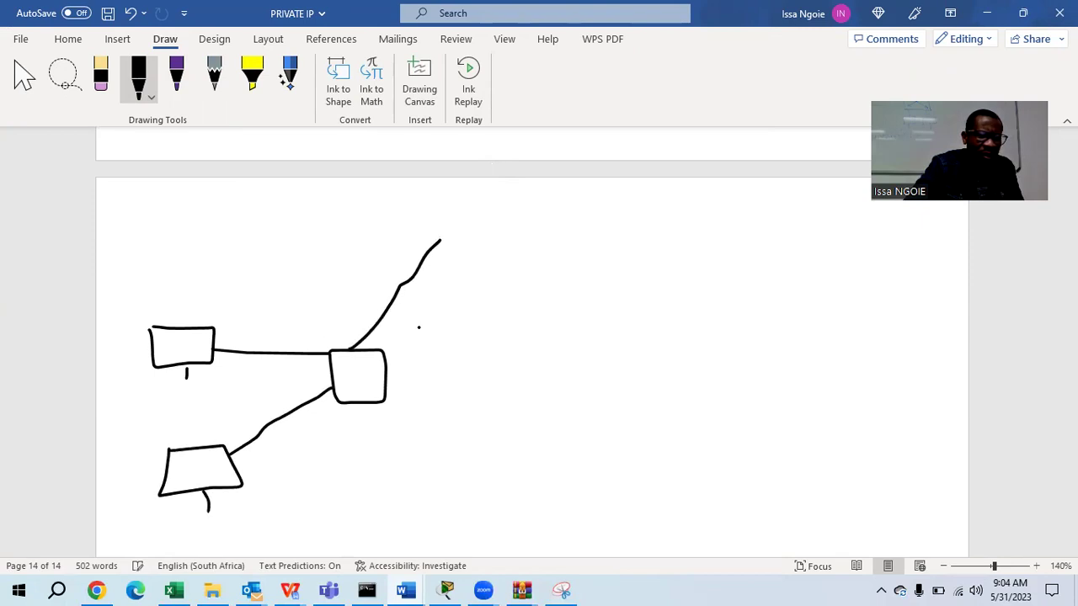
drag(388, 371, 476, 432)
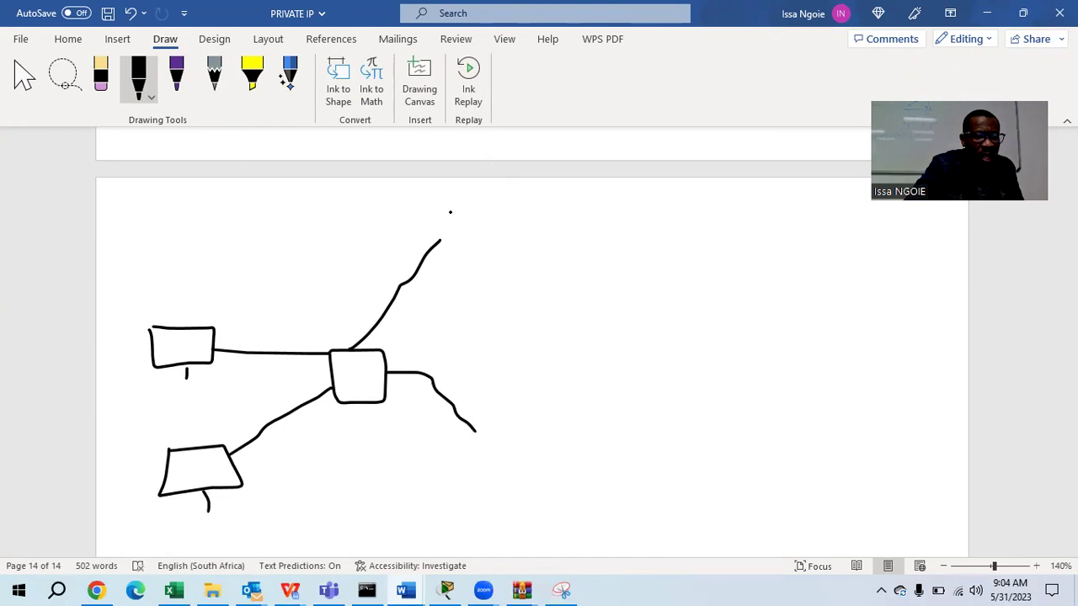
mouse_move(450, 211)
mouse_down()
mouse_move(424, 241)
mouse_move(490, 284)
mouse_move(479, 226)
mouse_move(451, 211)
mouse_up()
mouse_move(505, 412)
mouse_down()
mouse_move(474, 412)
mouse_move(460, 451)
mouse_move(534, 474)
mouse_move(547, 414)
mouse_move(503, 411)
mouse_up()
Step: Sketch a second switch to the right of the routers, attach two PCs on its right side, and link it to both router circles
mouse_move(620, 322)
mouse_down()
mouse_move(640, 371)
mouse_move(698, 331)
mouse_move(620, 321)
mouse_up()
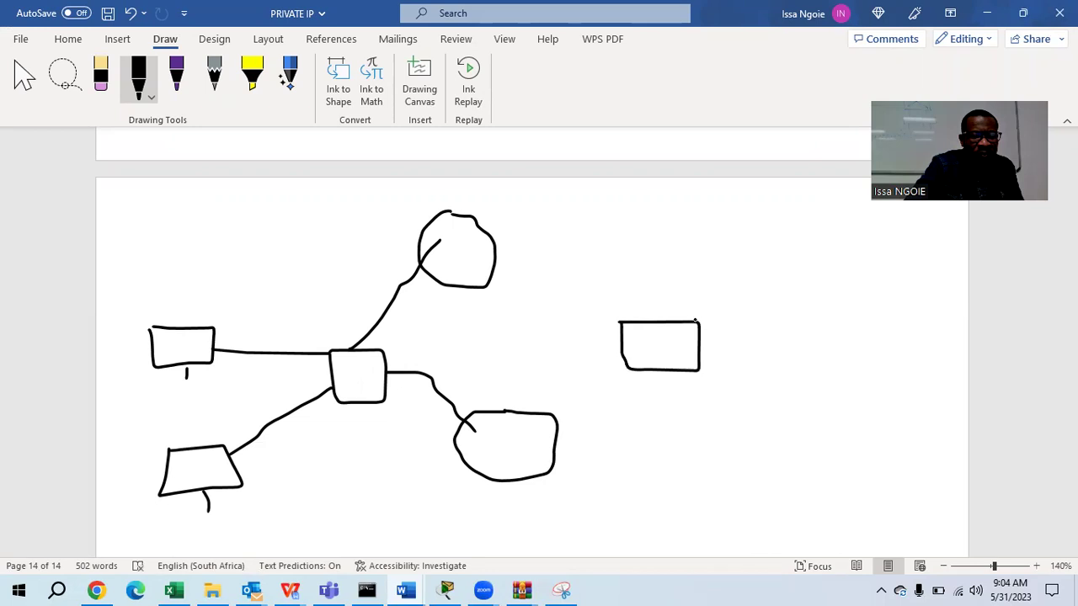
mouse_move(698, 323)
mouse_down()
mouse_move(779, 247)
mouse_move(885, 272)
mouse_move(782, 239)
mouse_up()
mouse_move(700, 370)
mouse_down()
mouse_move(783, 421)
mouse_move(776, 460)
mouse_move(882, 445)
mouse_move(781, 420)
mouse_up()
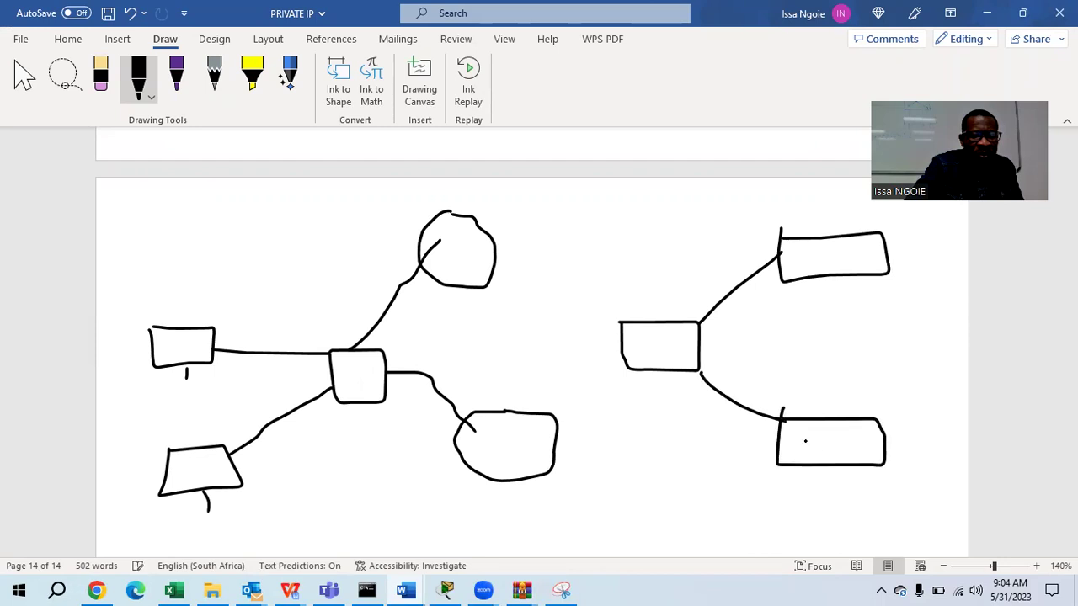
drag(825, 464, 822, 500)
drag(822, 276, 824, 308)
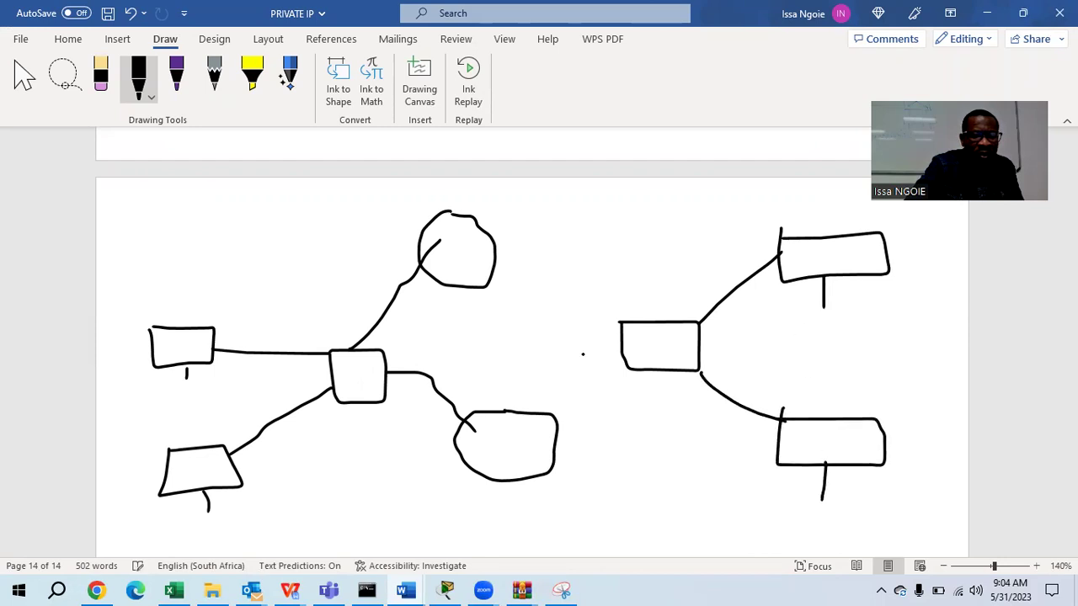
drag(622, 324, 495, 250)
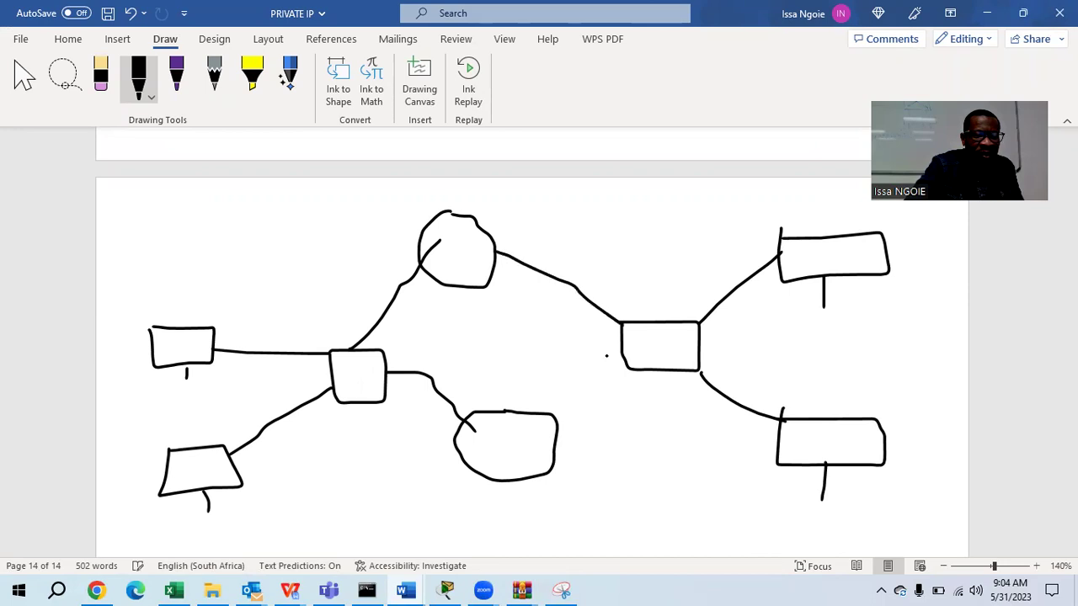
drag(628, 362, 543, 413)
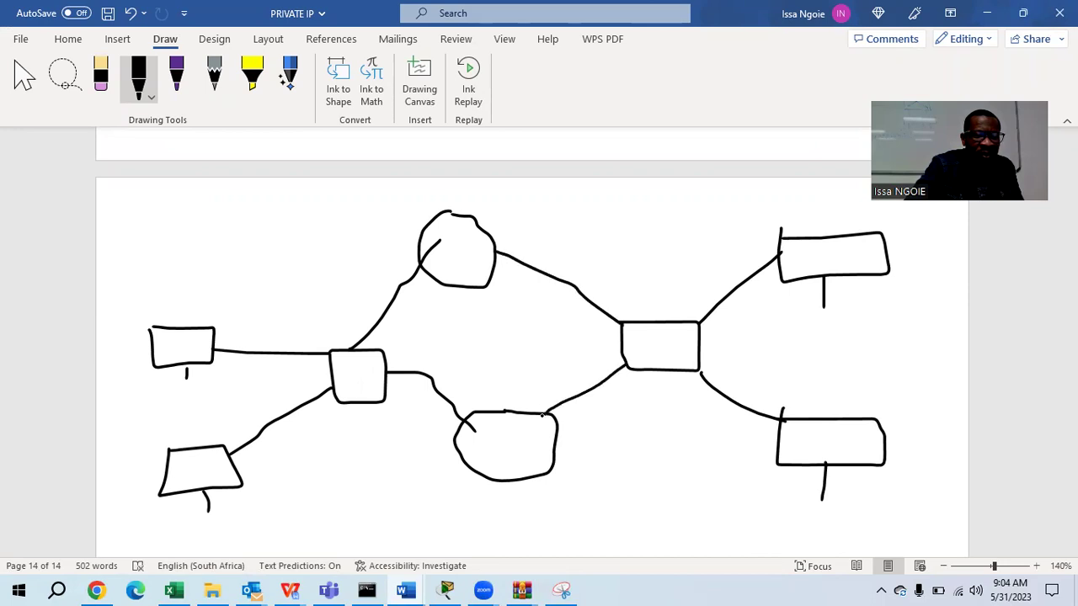
Step: Label the upper router circle R1 and the lower one R2 in red ink
click(149, 89)
click(192, 227)
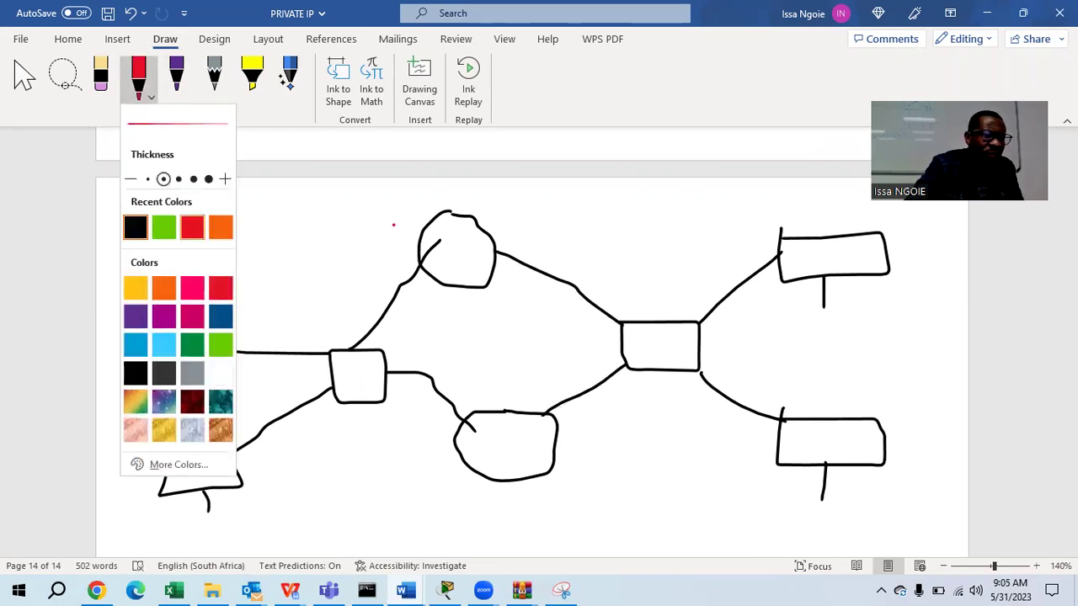
mouse_move(449, 239)
mouse_down()
mouse_move(450, 261)
mouse_move(468, 269)
mouse_up()
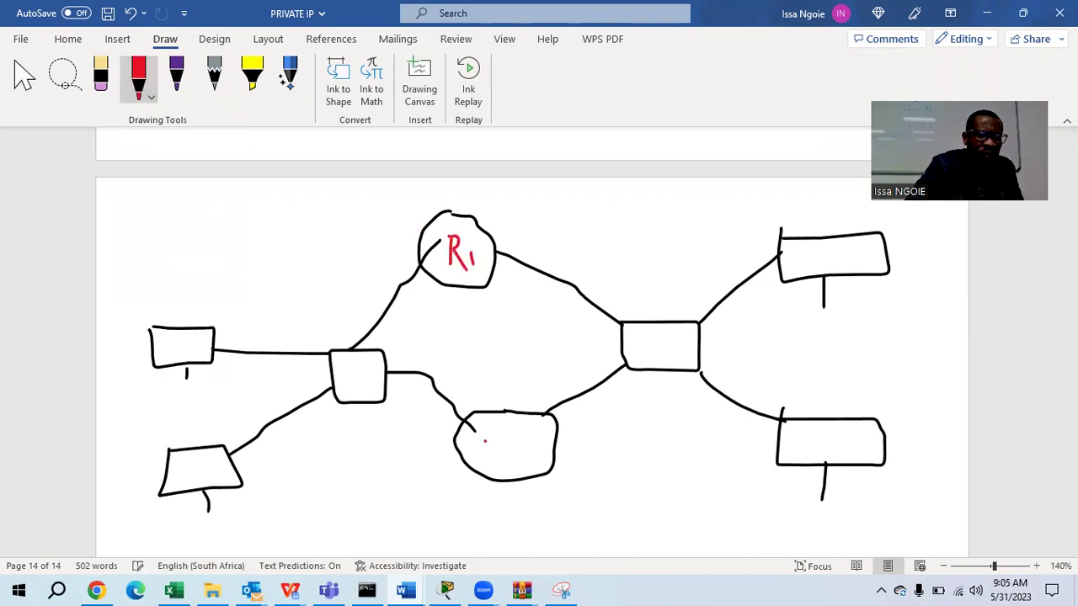
mouse_move(485, 431)
mouse_down()
mouse_move(488, 475)
mouse_move(509, 463)
mouse_up()
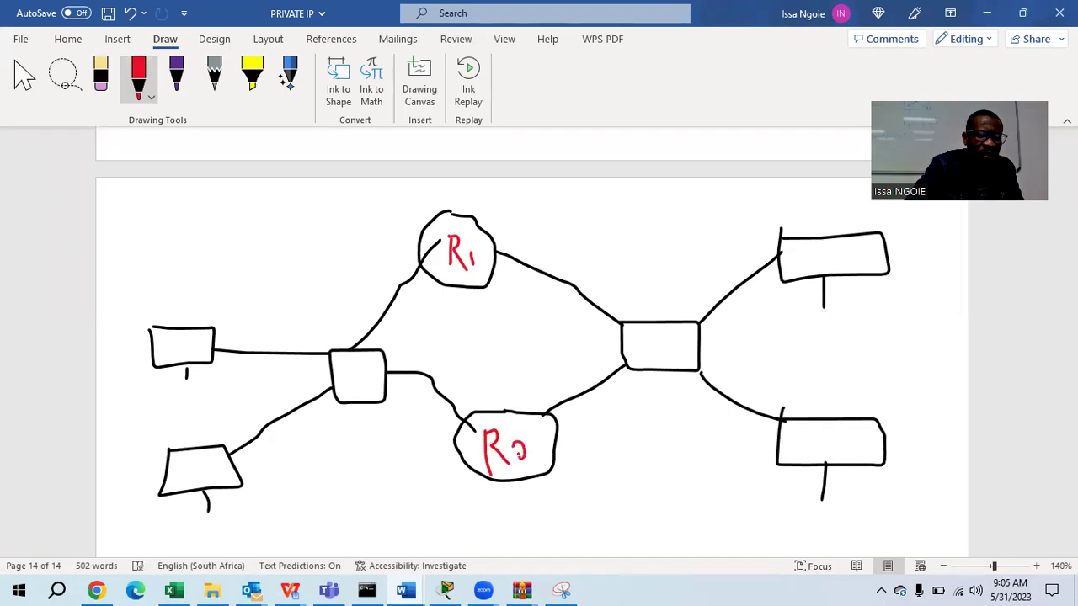
Step: Write VIP in green ink on the left side of both R1 and R2
click(150, 97)
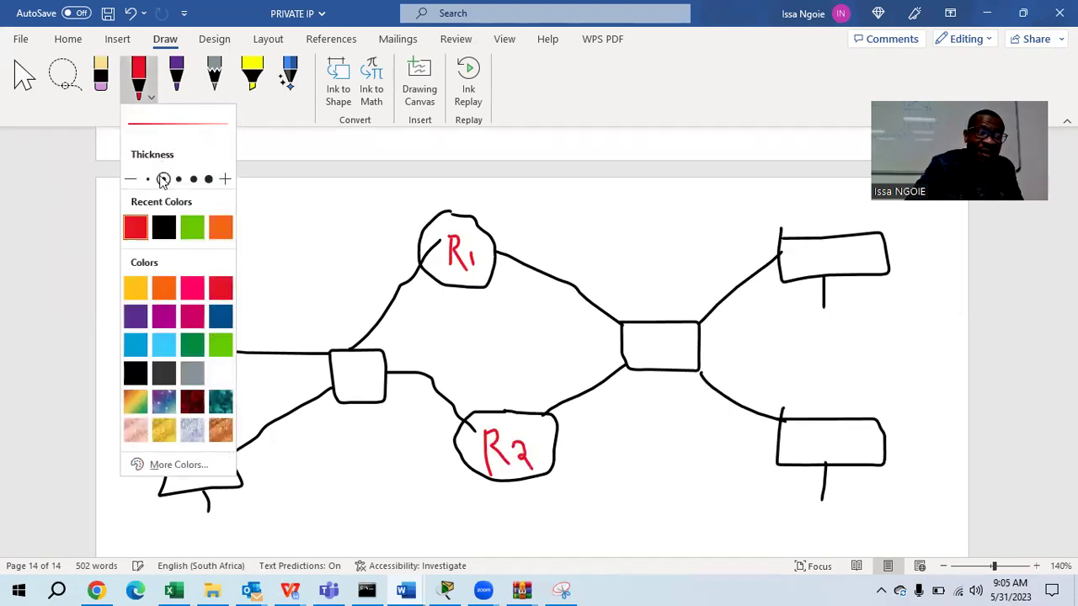
click(191, 227)
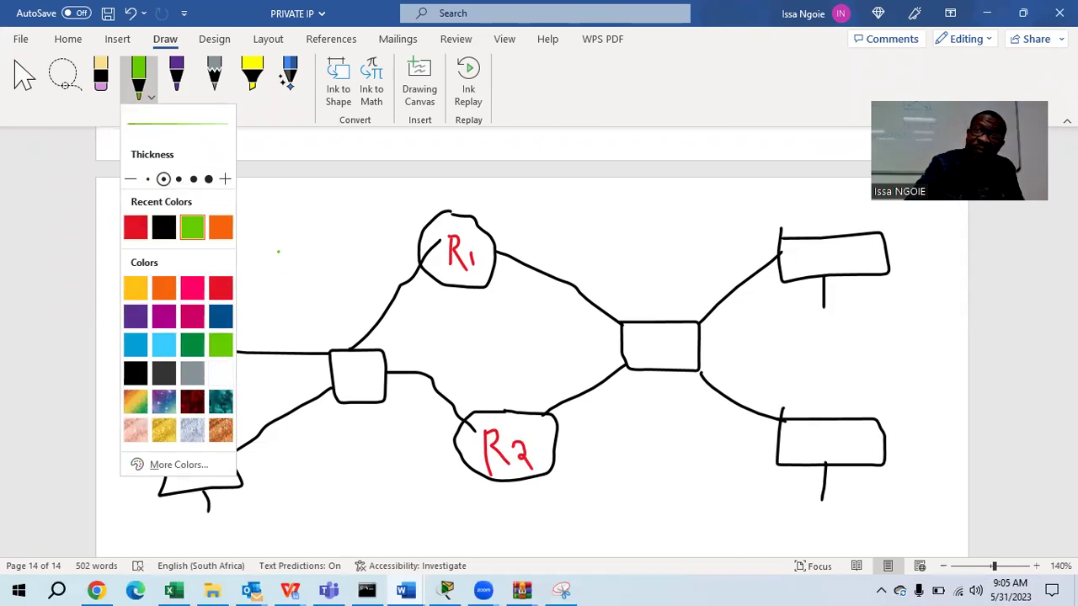
click(274, 250)
mouse_move(265, 251)
mouse_down()
mouse_move(271, 260)
mouse_move(311, 226)
mouse_move(346, 260)
mouse_up()
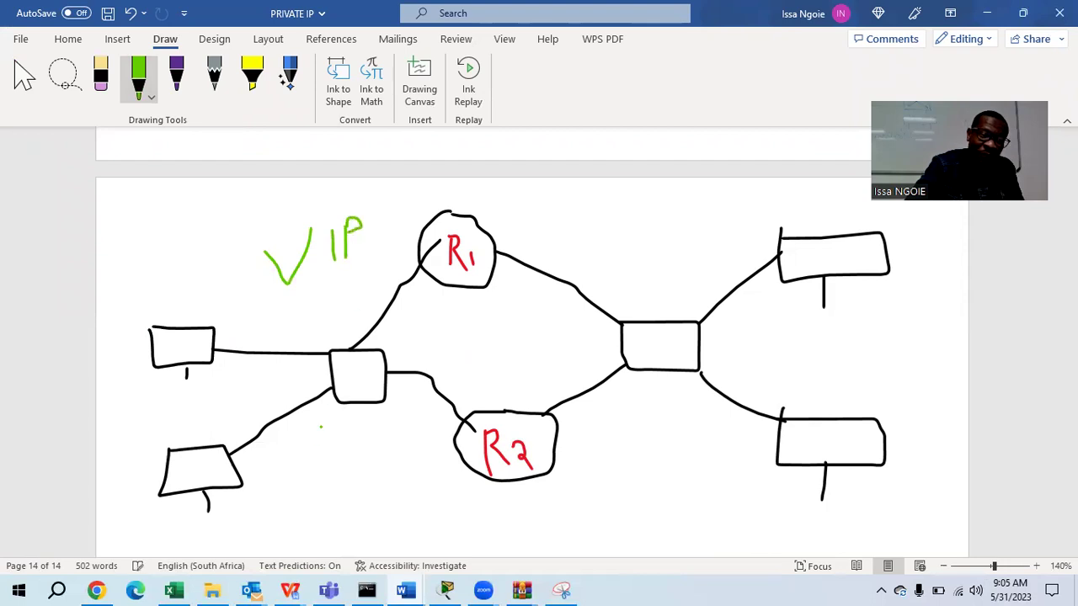
mouse_move(317, 431)
mouse_down()
mouse_move(341, 424)
mouse_move(357, 485)
mouse_up()
drag(378, 434, 380, 482)
drag(381, 431, 395, 439)
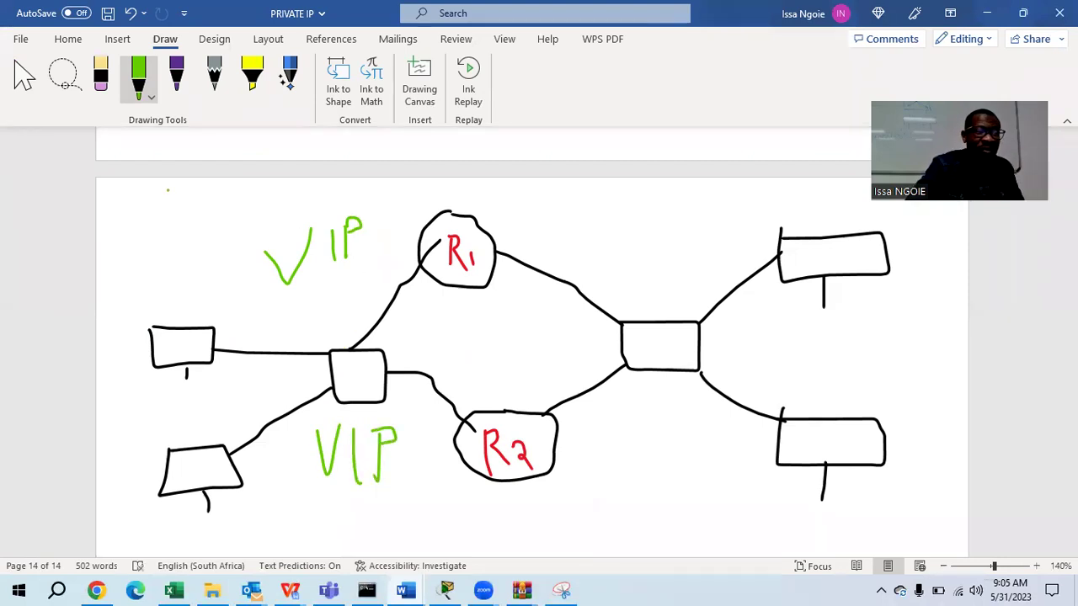
Step: Write VIP in orange ink on the right side of both R1 and R2
click(150, 97)
click(221, 228)
mouse_move(545, 217)
mouse_down()
mouse_move(575, 223)
mouse_move(579, 266)
mouse_move(598, 269)
mouse_up()
click(595, 278)
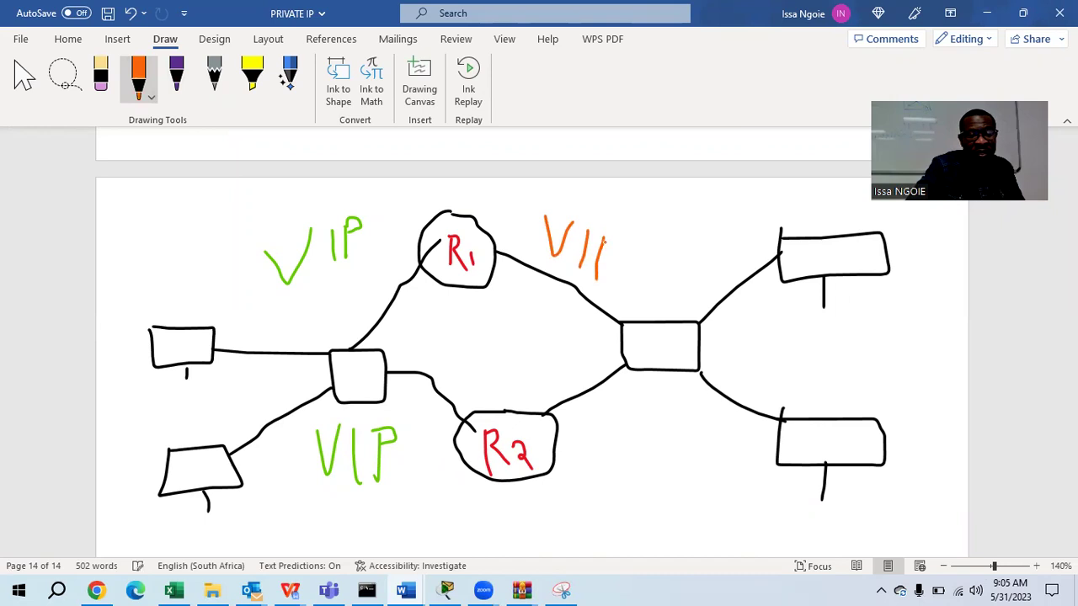
mouse_move(581, 425)
mouse_down()
mouse_move(600, 471)
mouse_move(616, 421)
mouse_move(653, 480)
mouse_up()
mouse_move(647, 427)
mouse_down()
mouse_move(649, 416)
mouse_move(689, 411)
mouse_up()
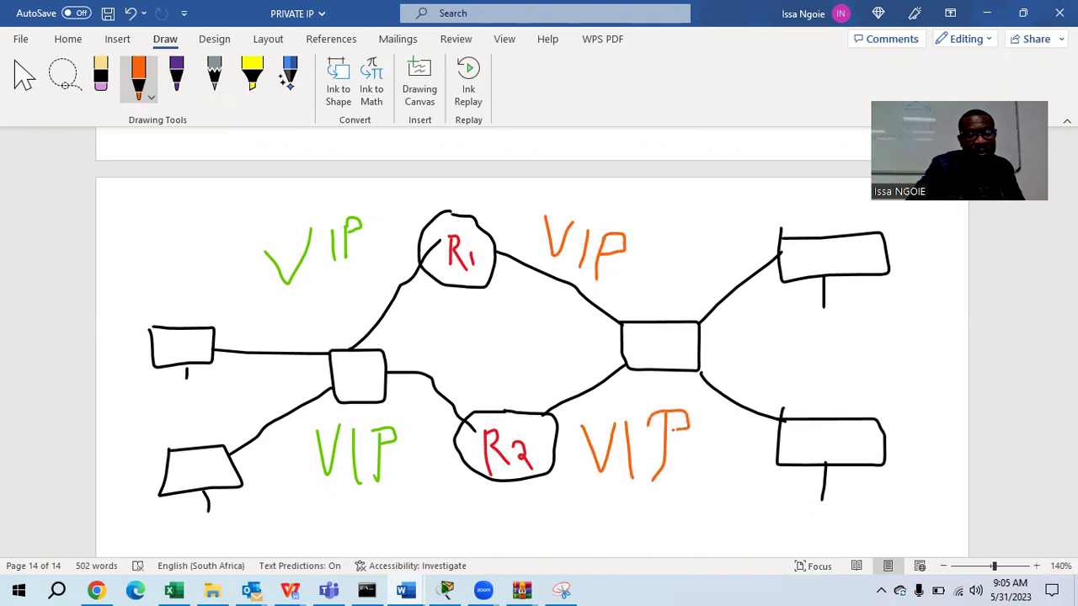